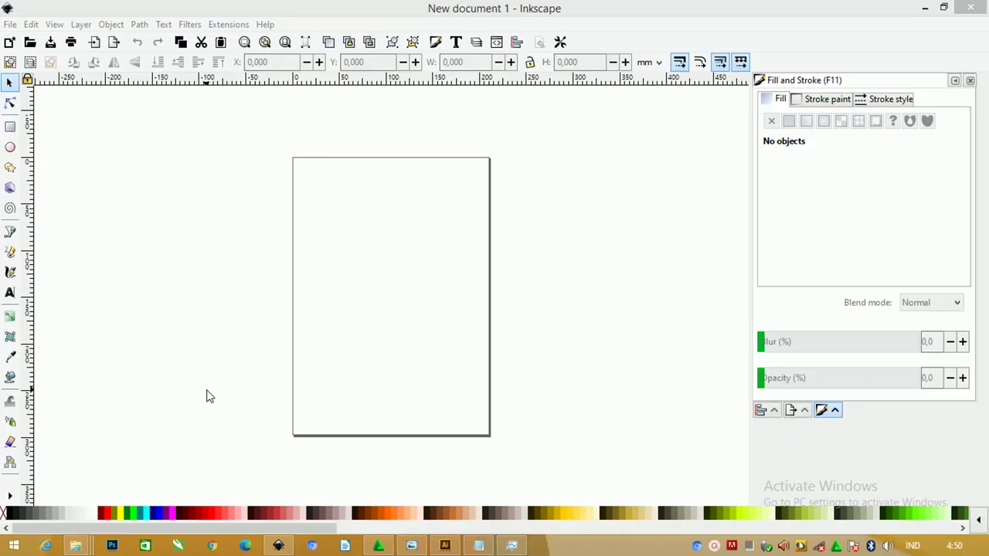
# - Open the File menu of the blank New document 1
pyautogui.click(9, 24)
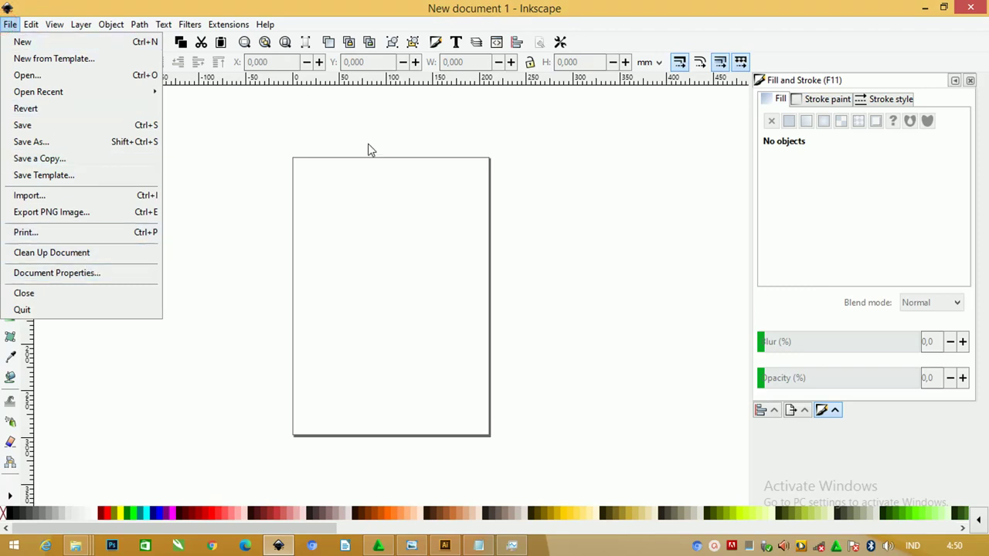
# - In Document Properties, lower the snap-to-objects distance to 1
pyautogui.click(91, 44)
pyautogui.click(10, 24)
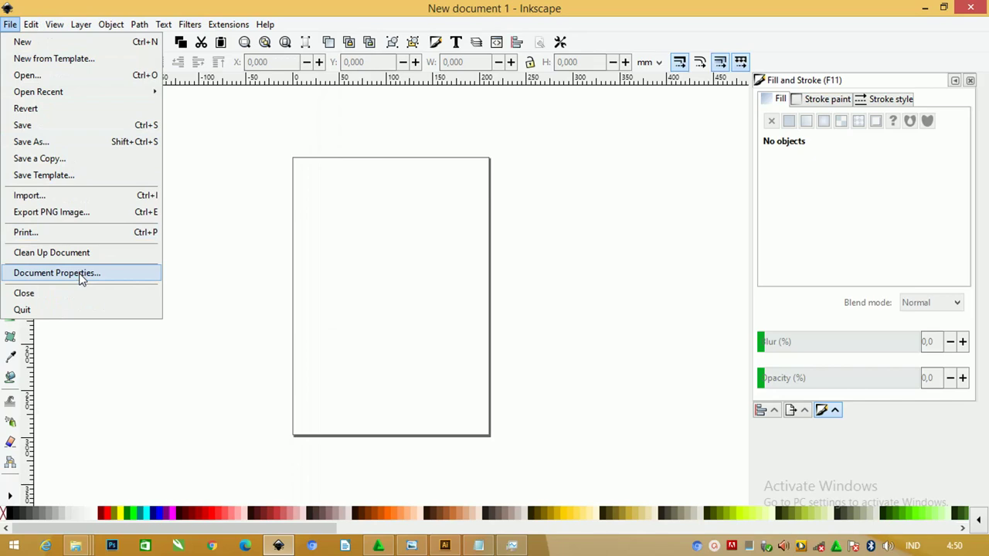
pyautogui.click(80, 275)
pyautogui.moveTo(719, 18)
pyautogui.mouseDown()
pyautogui.moveTo(436, 43)
pyautogui.moveTo(300, 40)
pyautogui.mouseUp()
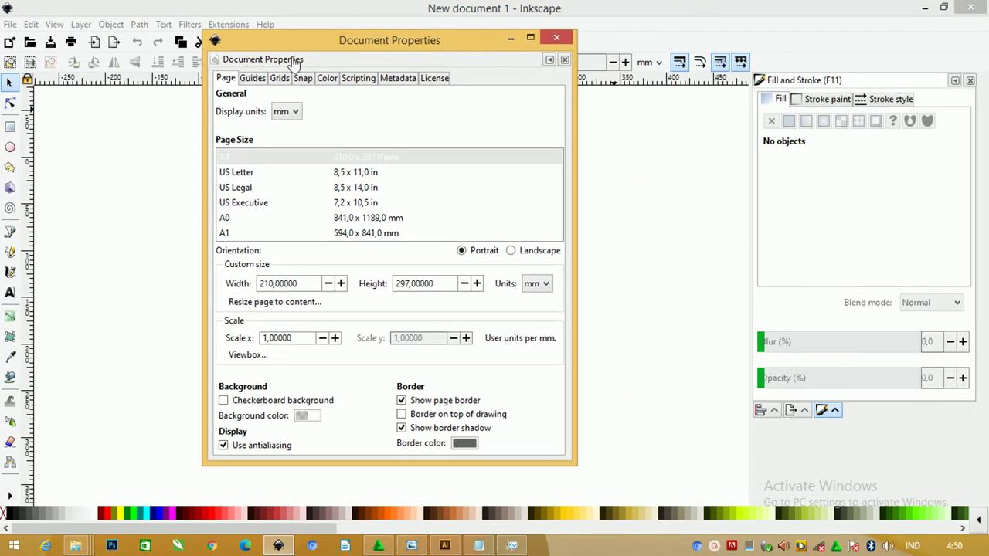
pyautogui.click(307, 80)
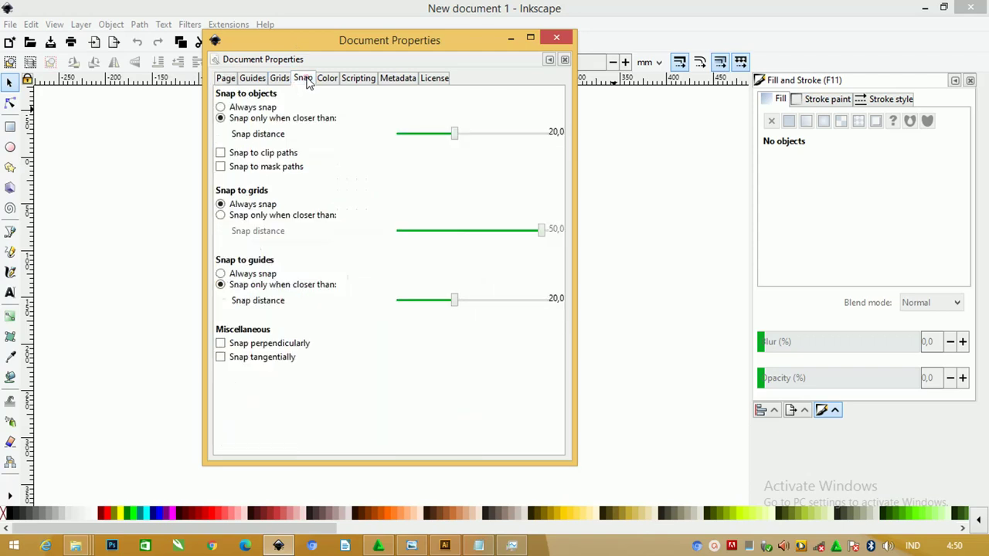
pyautogui.moveTo(454, 134); pyautogui.dragTo(390, 142)
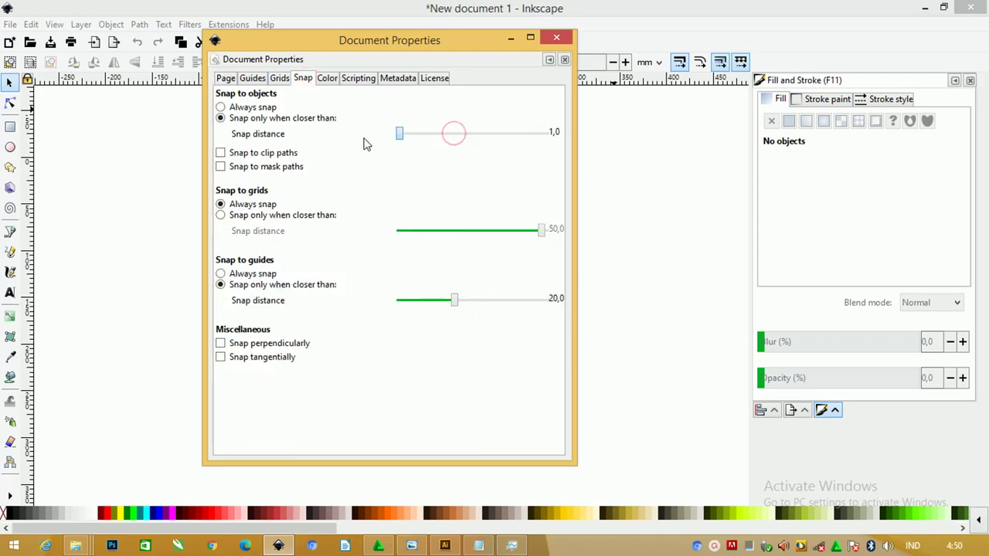
# - Set the page to centimetres, 30 cm wide by 10 cm high, and close the dialog
pyautogui.click(226, 80)
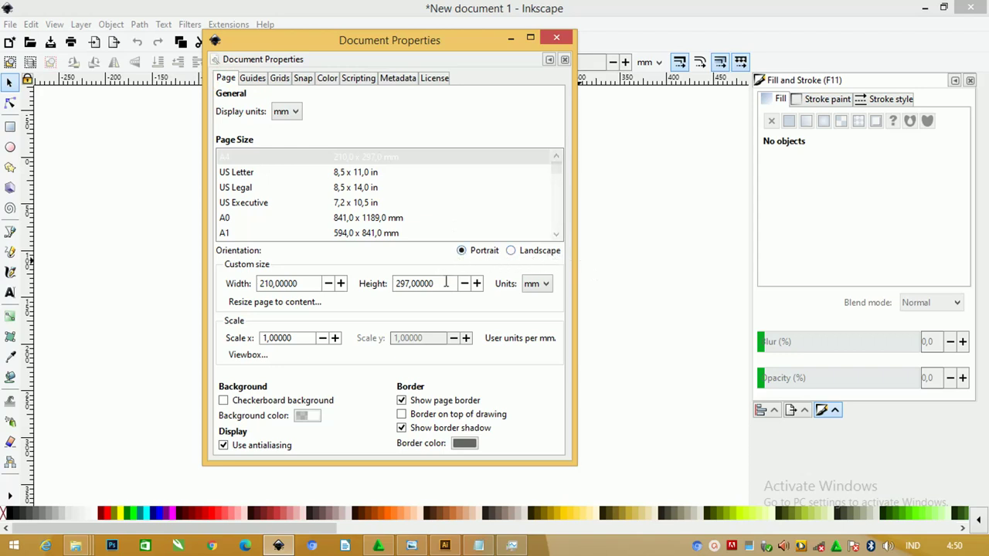
pyautogui.click(538, 285)
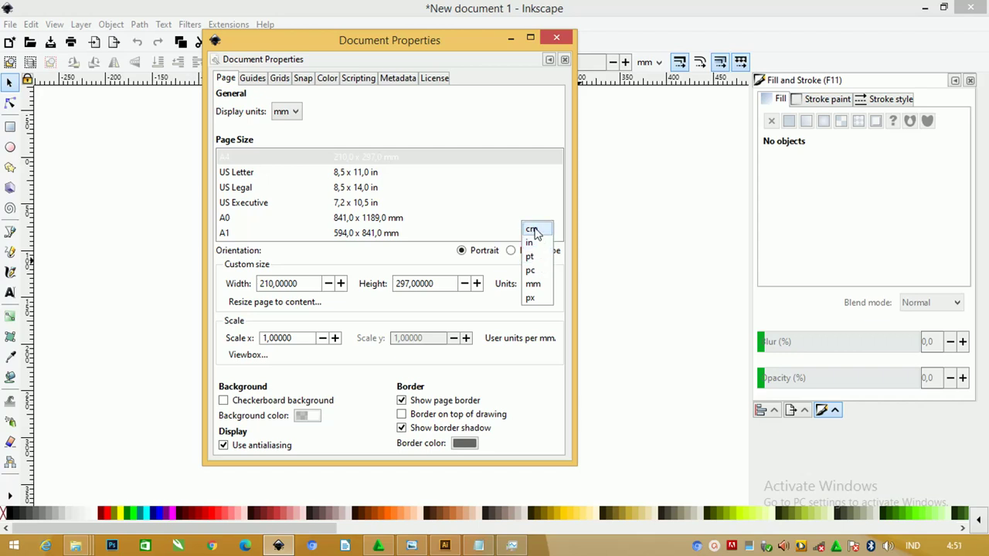
pyautogui.click(532, 230)
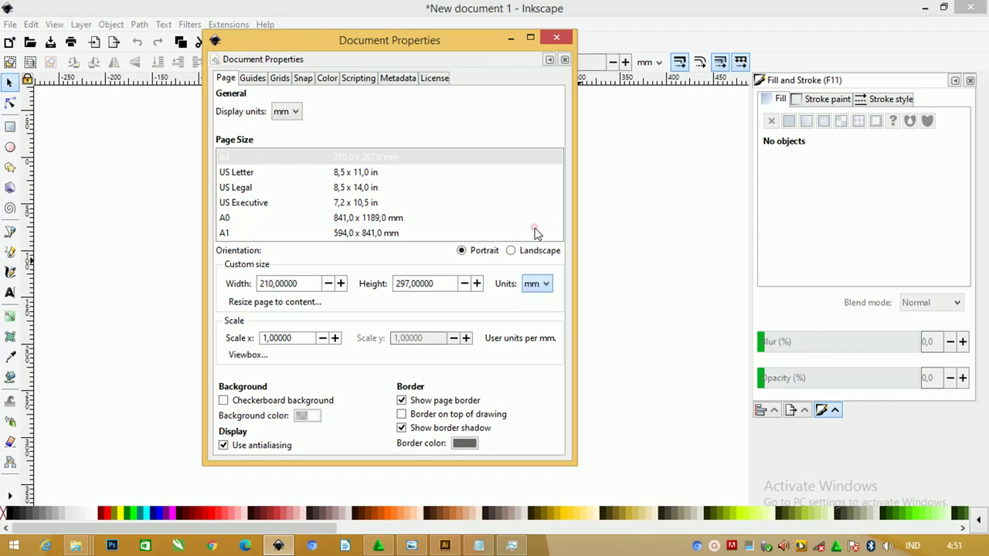
pyautogui.tripleClick(439, 283)
pyautogui.write('10')
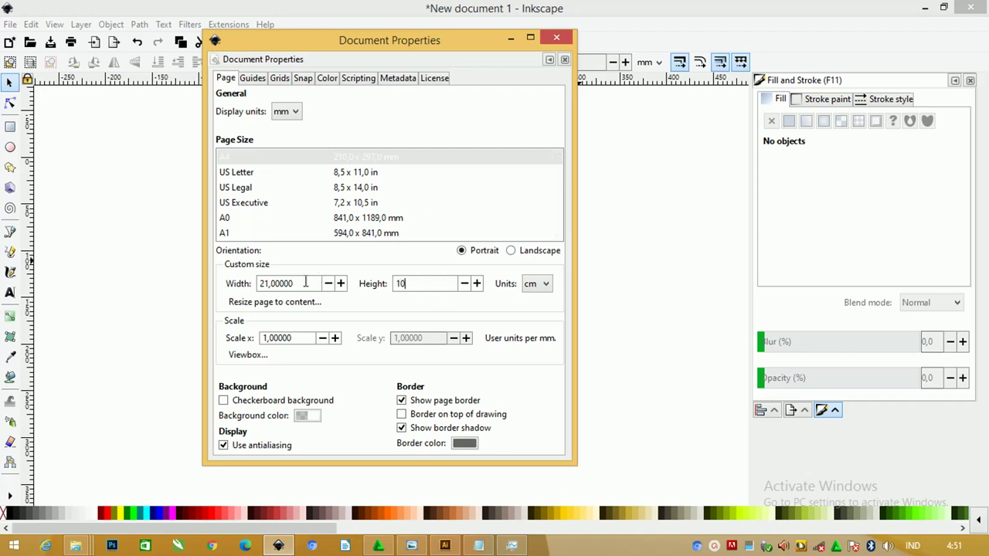
pyautogui.tripleClick(305, 284)
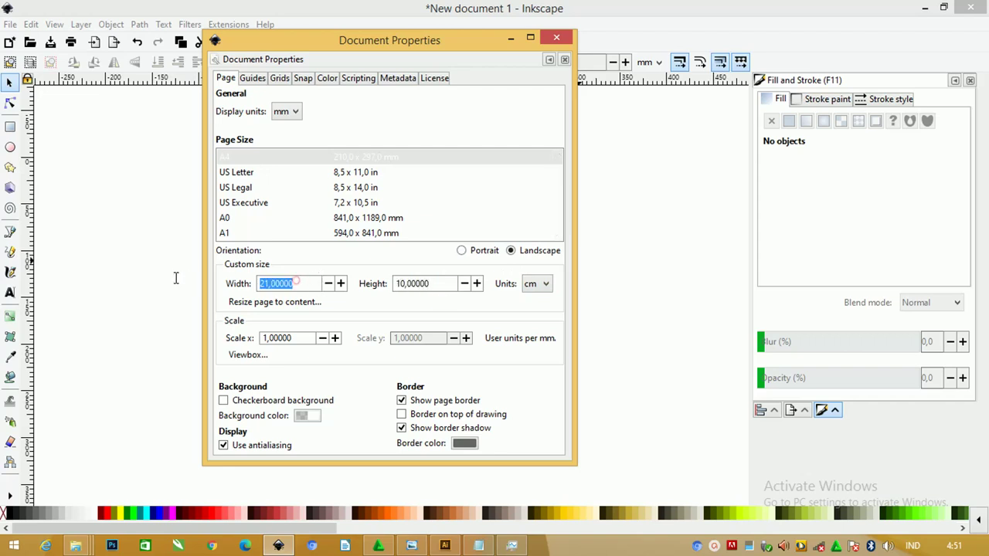
pyautogui.write('30')
pyautogui.moveTo(484, 45); pyautogui.dragTo(455, 30)
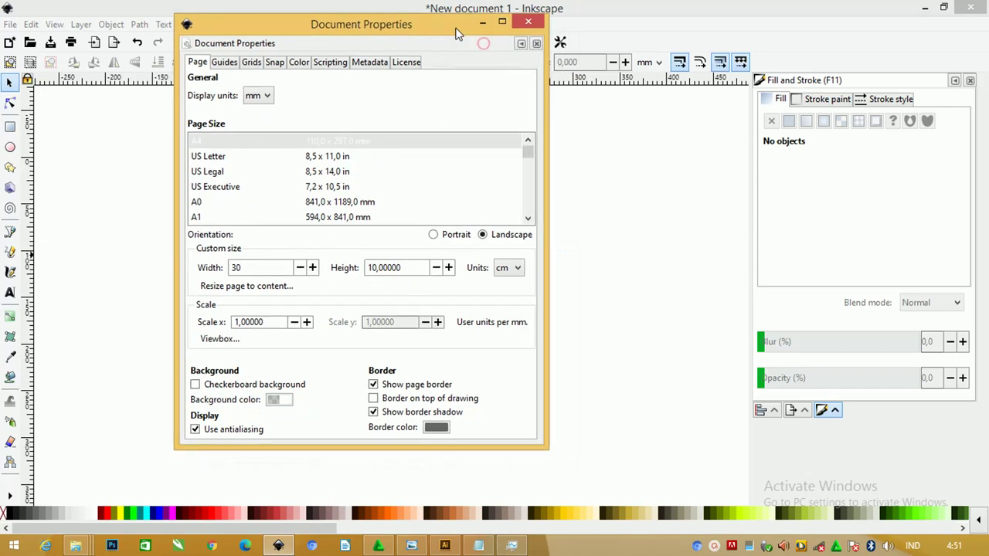
pyautogui.click(529, 29)
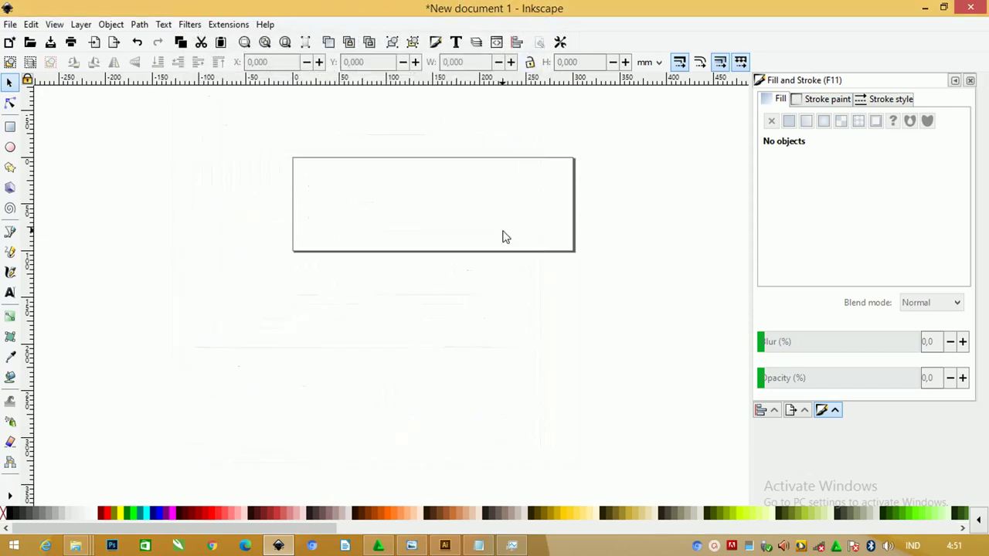
# - Draw a rectangle over the page, size it to 300 × 100 mm and lock proportions
pyautogui.keyDown('ctrl'); pyautogui.scroll(1, 479, 227); pyautogui.keyUp('ctrl')
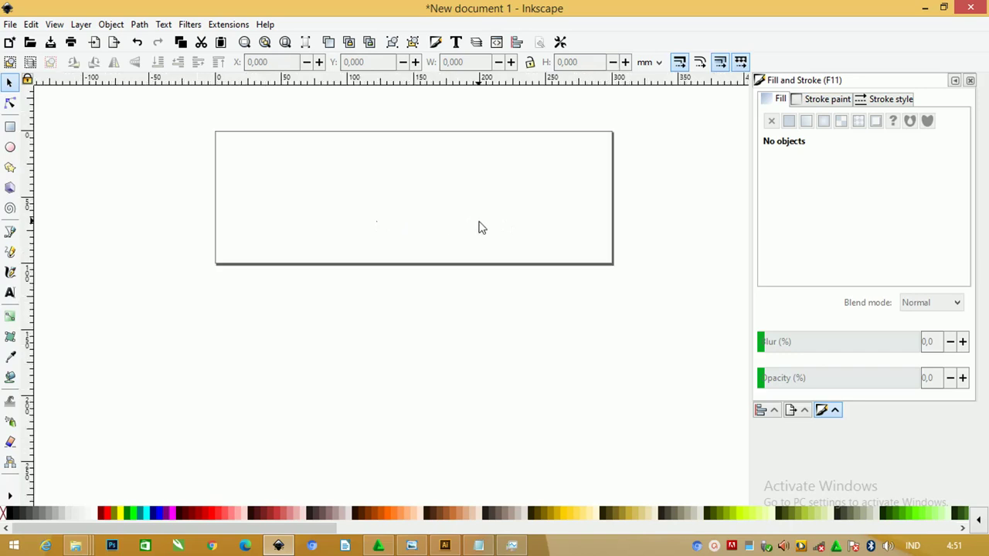
pyautogui.scroll(2, 481, 223)
pyautogui.keyDown('ctrl'); pyautogui.scroll(1, 485, 221); pyautogui.keyUp('ctrl')
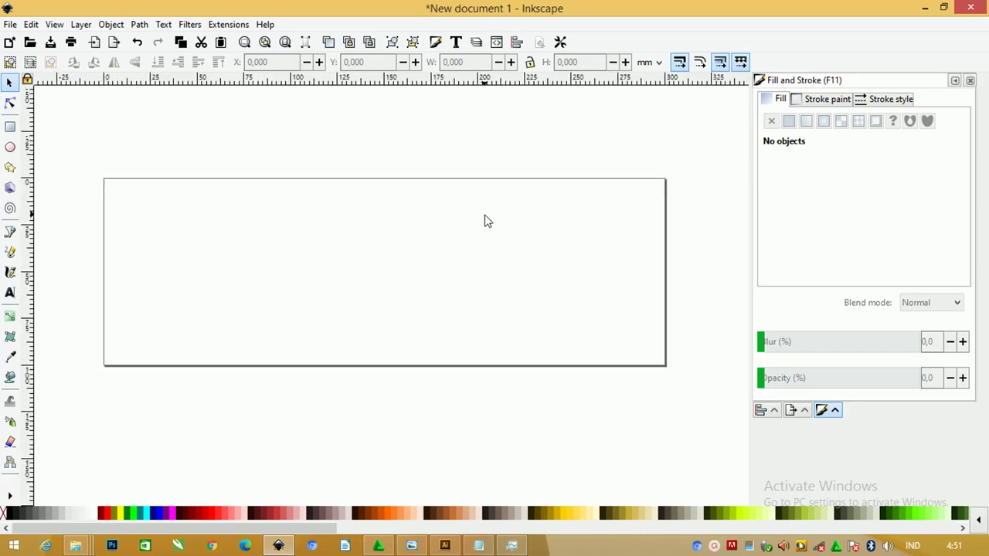
pyautogui.click(10, 129)
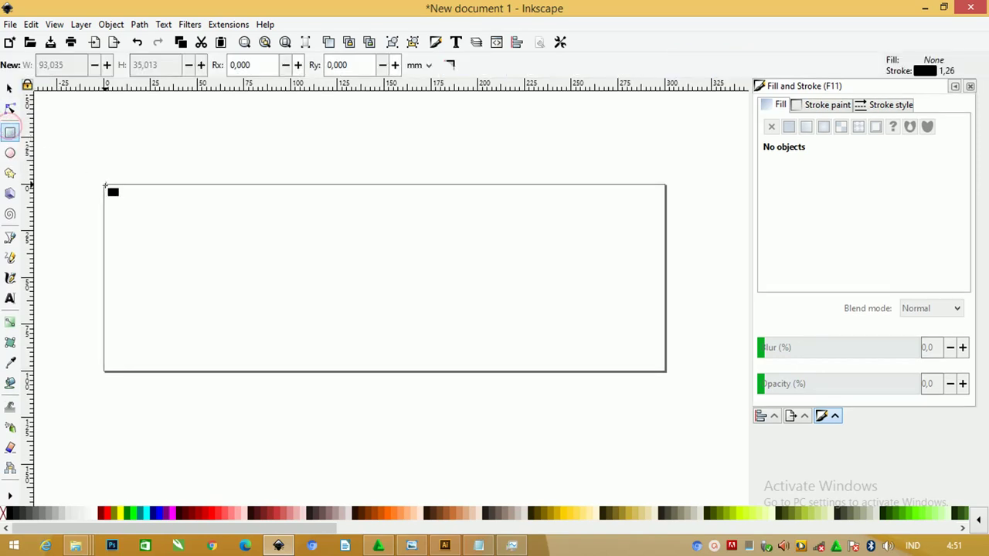
pyautogui.moveTo(103, 183)
pyautogui.mouseDown()
pyautogui.moveTo(694, 392)
pyautogui.moveTo(669, 377)
pyautogui.mouseUp()
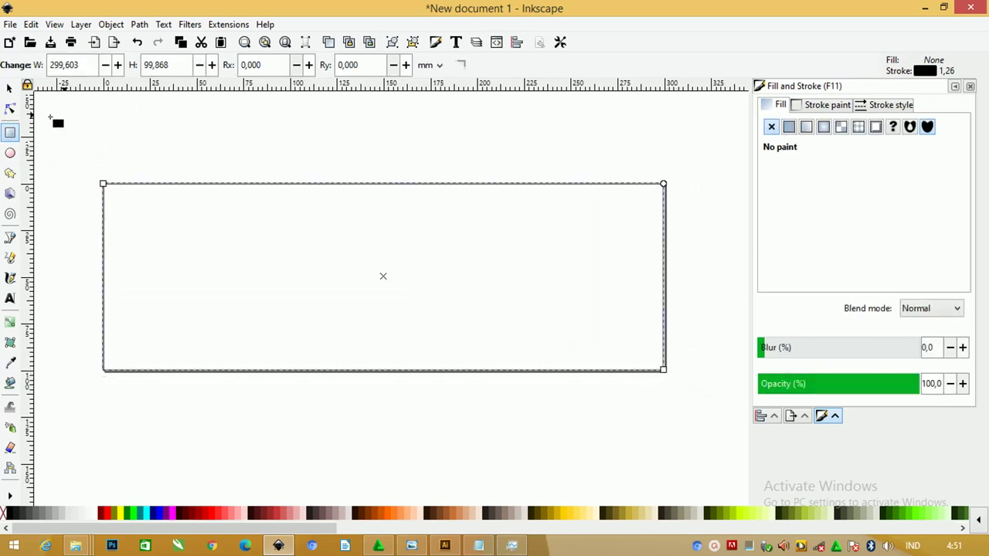
pyautogui.click(10, 89)
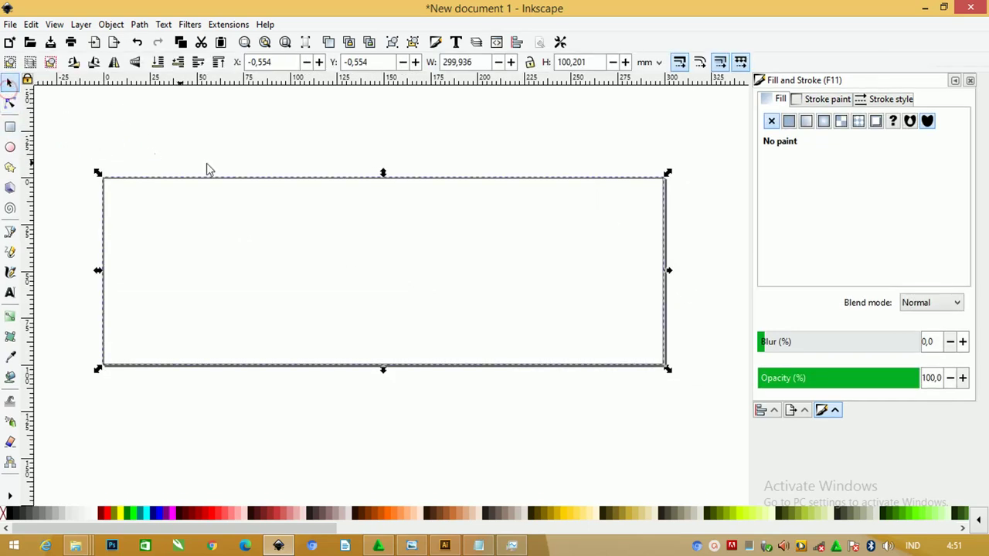
pyautogui.moveTo(479, 61); pyautogui.dragTo(391, 61)
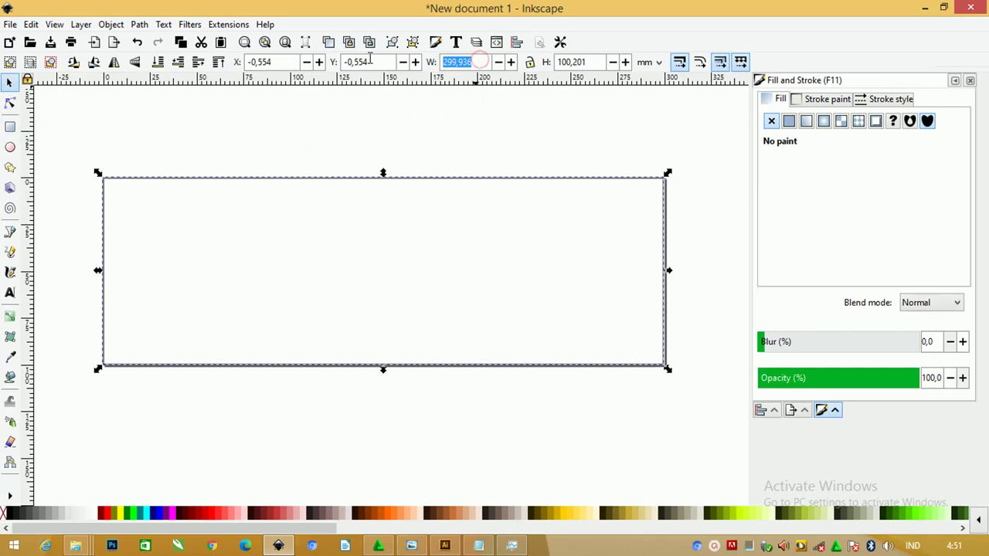
pyautogui.write('300')
pyautogui.press('Return')
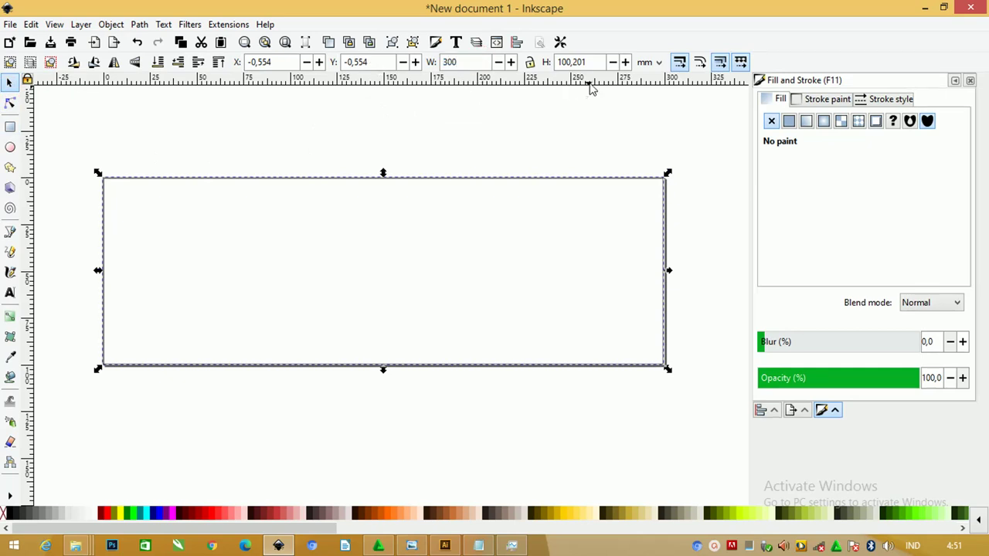
pyautogui.moveTo(600, 62); pyautogui.dragTo(558, 62)
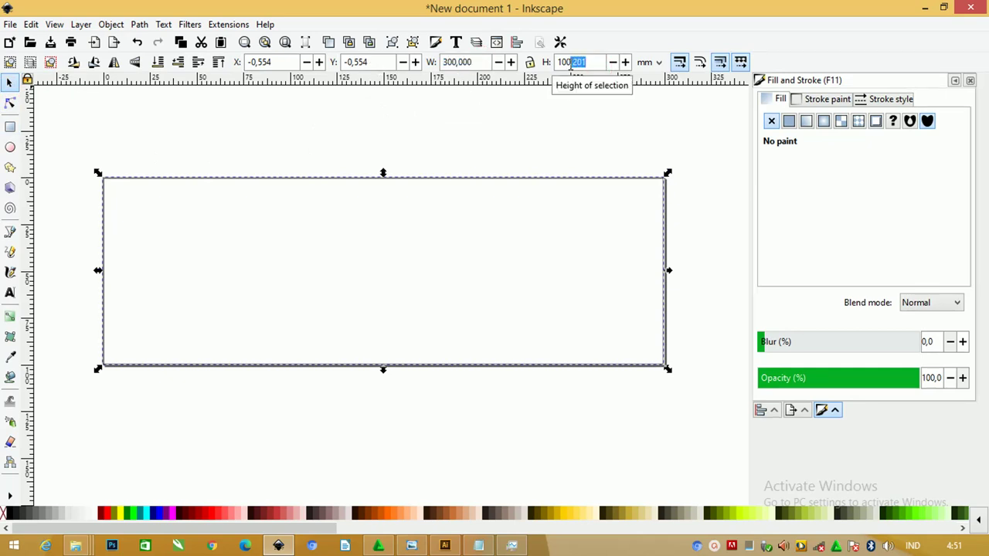
pyautogui.write('100')
pyautogui.press('Return')
pyautogui.click(530, 61)
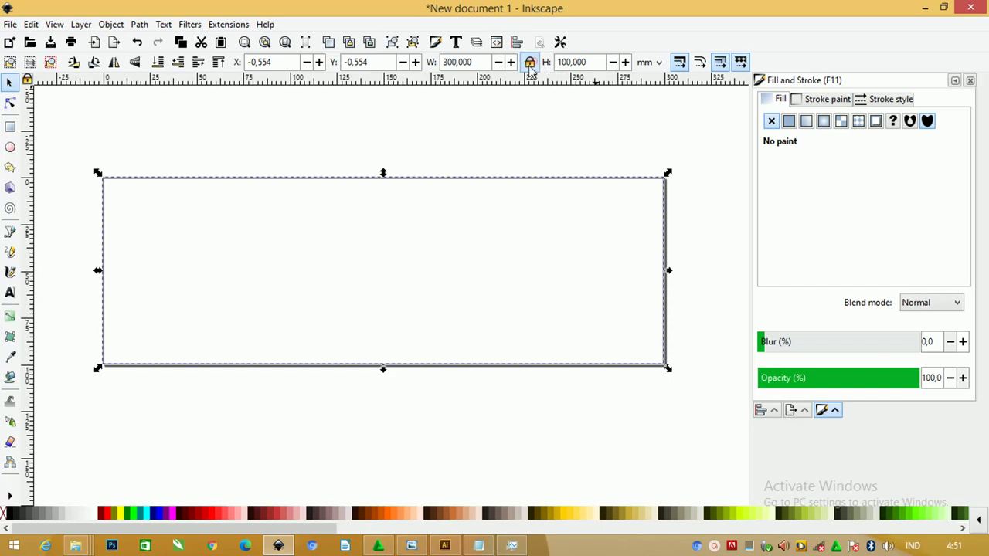
# - Place a copy of the rectangle to the right of the page and clear the selection
pyautogui.scroll(-2, 370, 220)
pyautogui.scroll(-1, 378, 218)
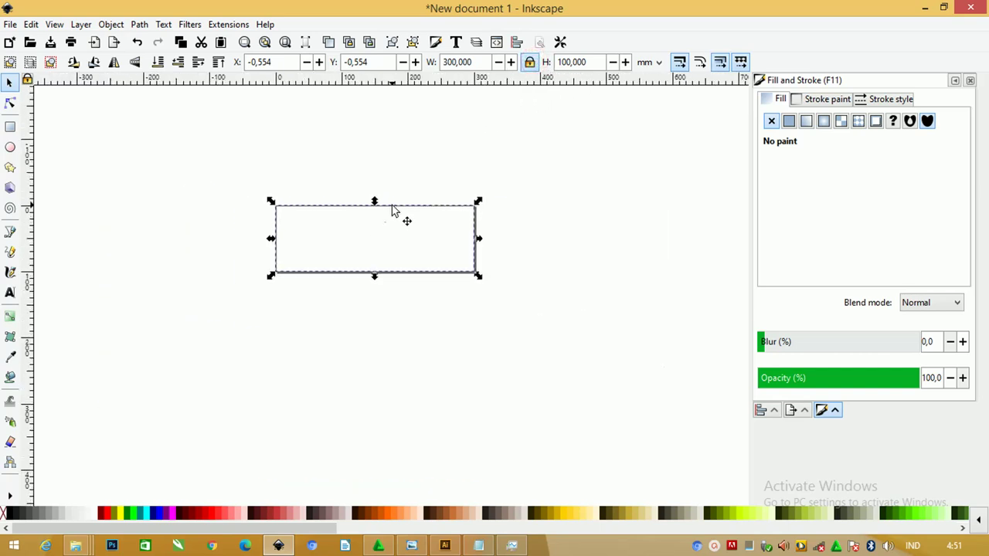
pyautogui.moveTo(391, 209); pyautogui.dragTo(617, 186)
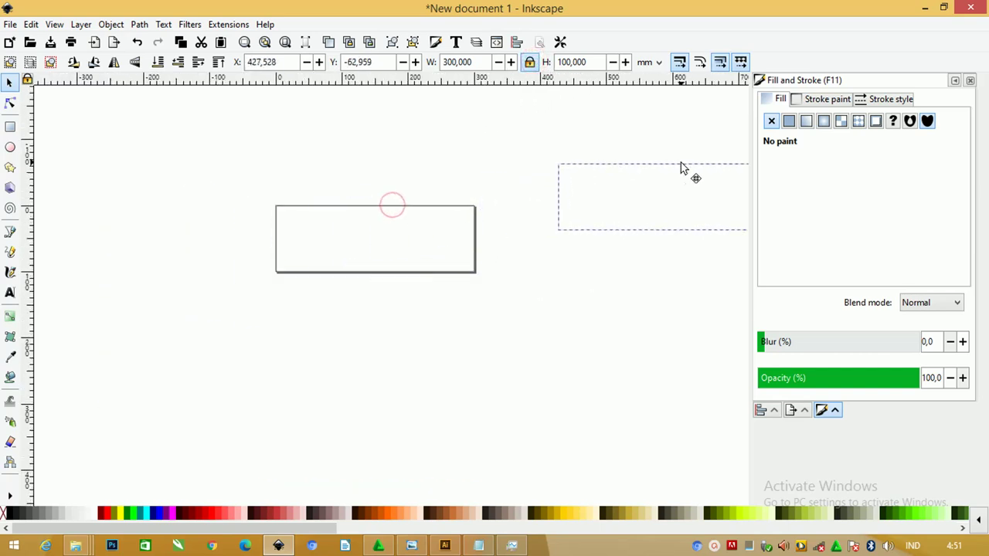
pyautogui.click(466, 145)
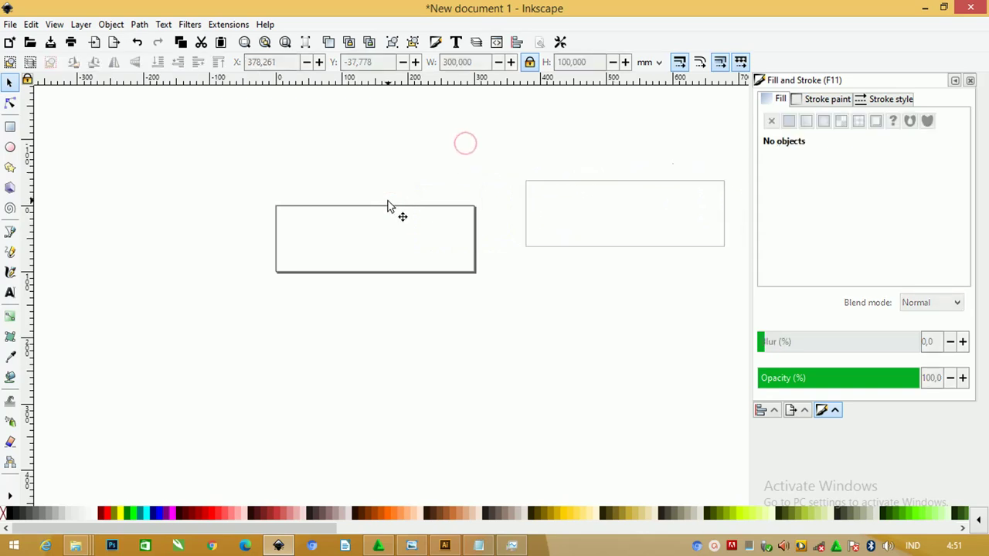
pyautogui.click(581, 183)
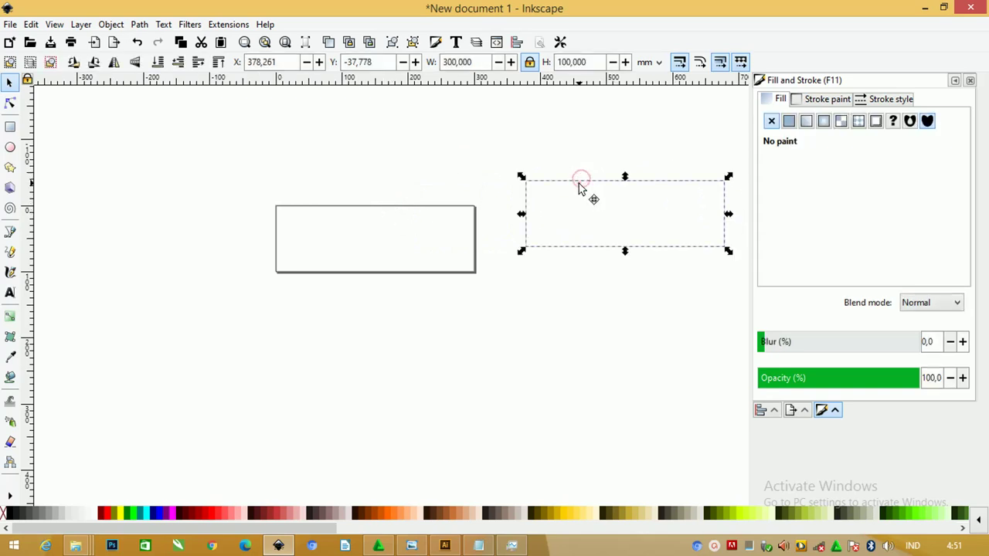
pyautogui.click(446, 180)
pyautogui.moveTo(451, 207); pyautogui.dragTo(412, 190)
pyautogui.press('Escape')
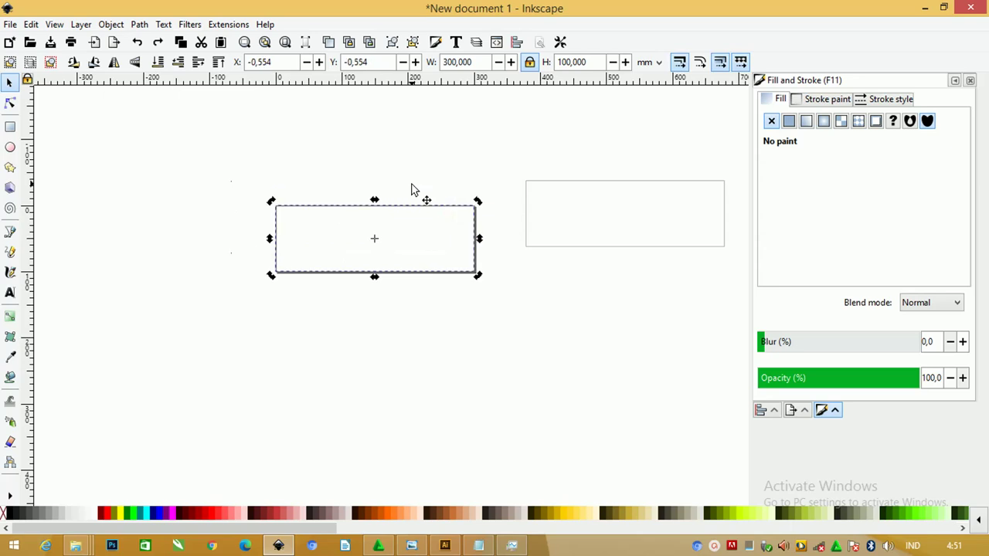
pyautogui.click(490, 349)
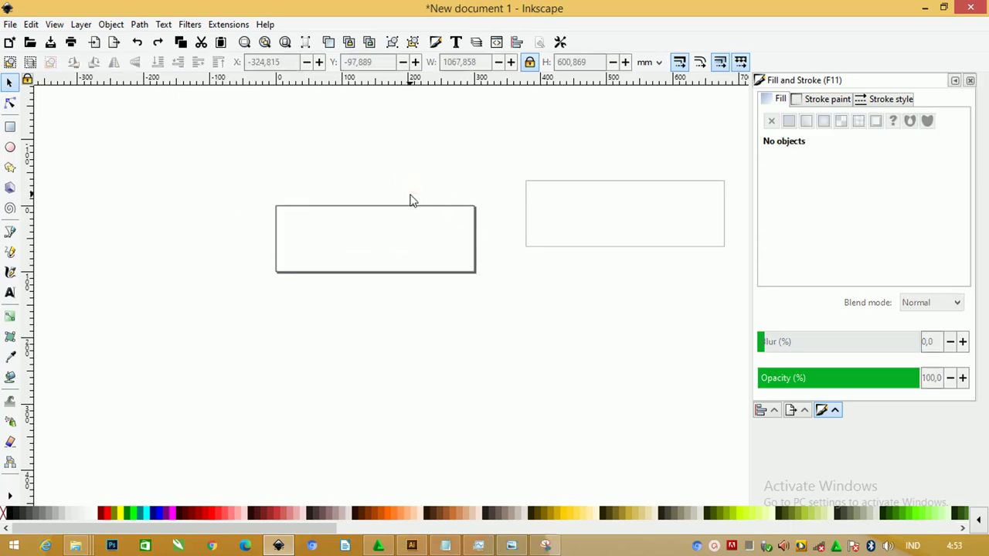
# - Paste the small dark brown square and place it beside the page's right edge
pyautogui.scroll(2, 410, 199)
pyautogui.scroll(-2, 410, 199)
pyautogui.scroll(1, 410, 200)
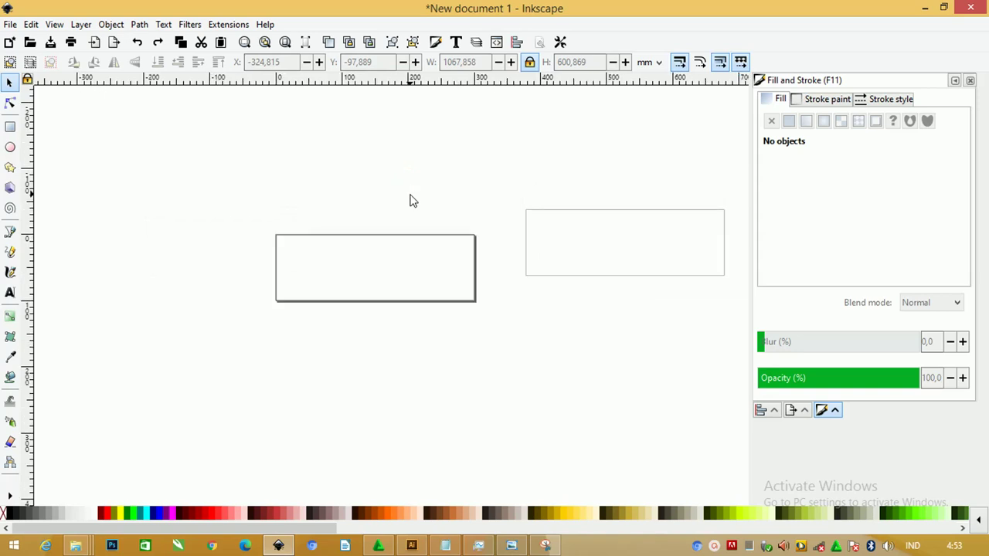
pyautogui.hotkey('ctrl', 'v')
pyautogui.moveTo(410, 207); pyautogui.dragTo(442, 289)
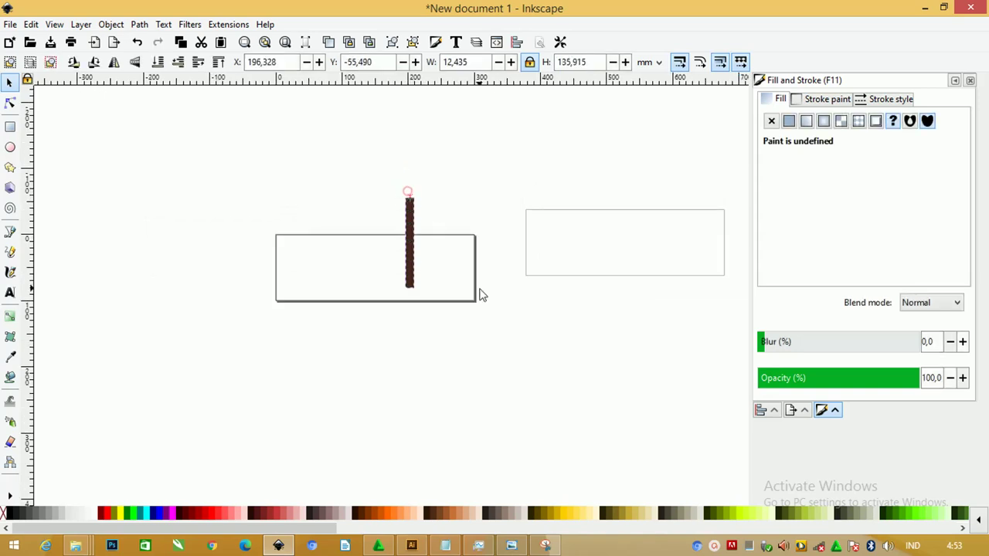
pyautogui.hotkey('ctrl', 'z')
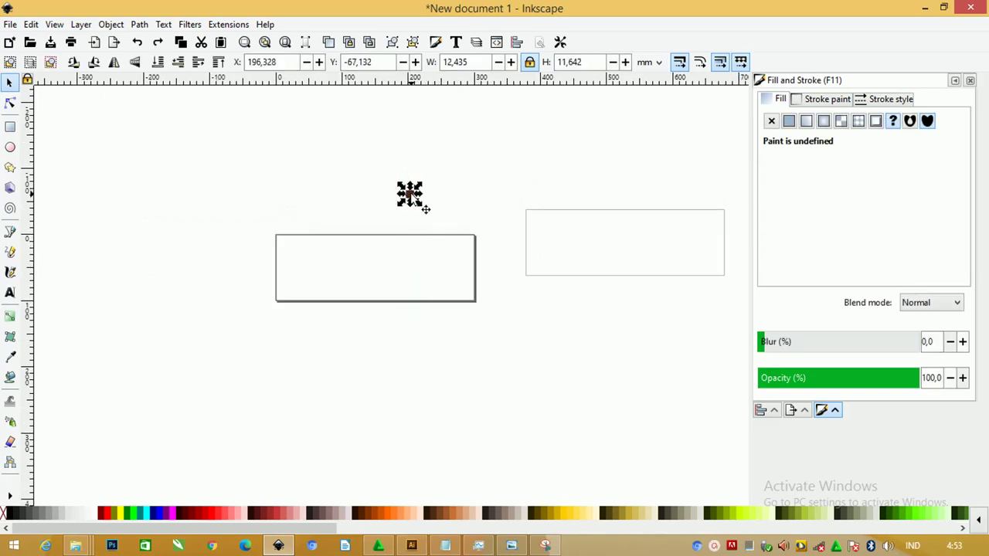
pyautogui.moveTo(425, 205)
pyautogui.mouseDown()
pyautogui.moveTo(478, 264)
pyautogui.moveTo(497, 303)
pyautogui.mouseUp()
# - Zoom in around the page and nudge the swatch square slightly upward
pyautogui.press('z')
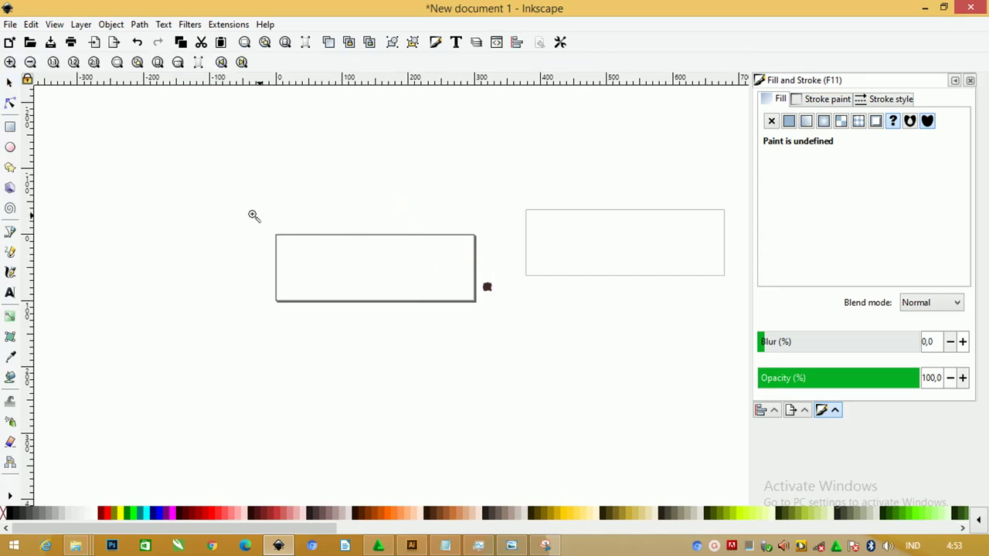
pyautogui.moveTo(253, 215); pyautogui.dragTo(531, 359)
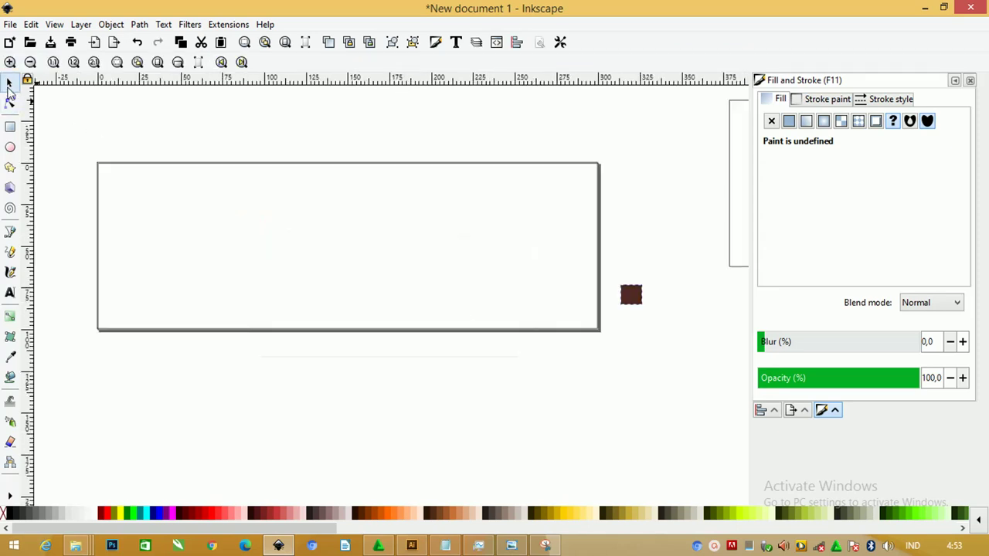
pyautogui.click(9, 82)
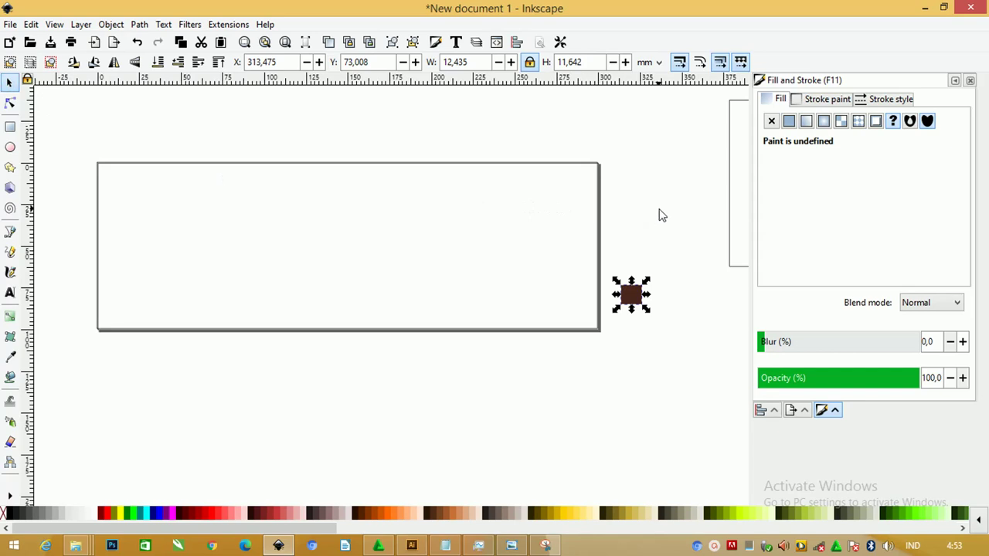
pyautogui.click(651, 252)
pyautogui.moveTo(638, 301); pyautogui.dragTo(639, 302)
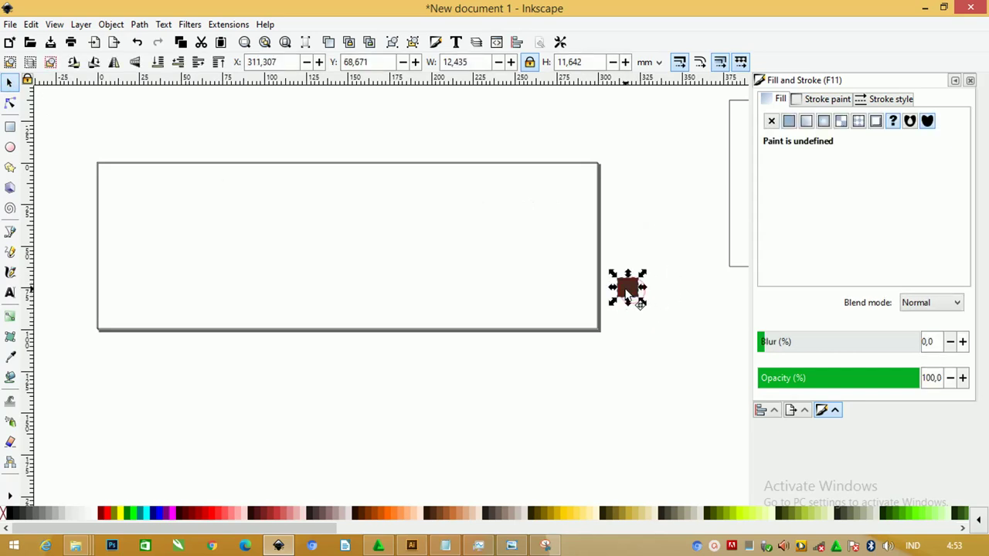
# - Sample the swatch's brown (4b2820ff) with the Dropper and compare its HSL and HSV values
pyautogui.click(11, 357)
pyautogui.click(627, 284)
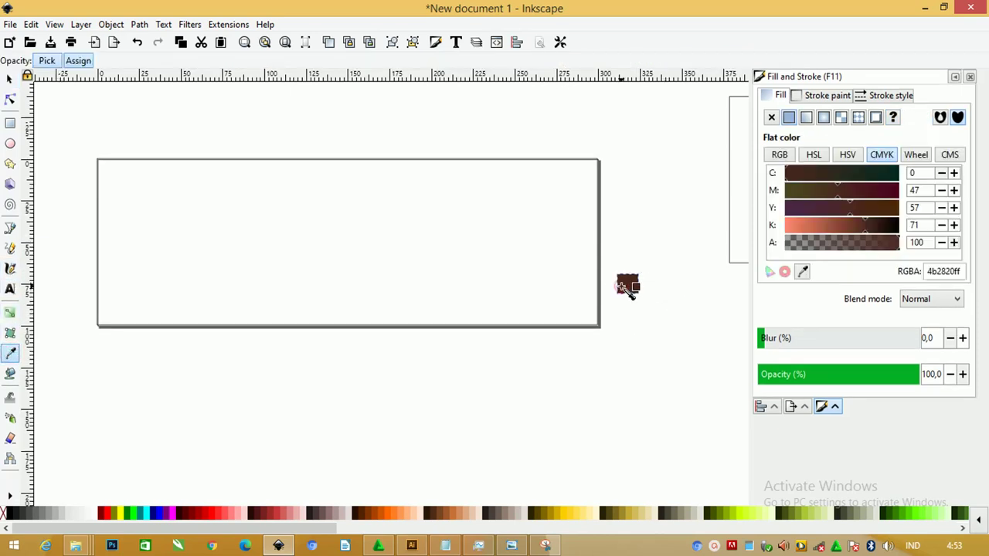
pyautogui.doubleClick(950, 271)
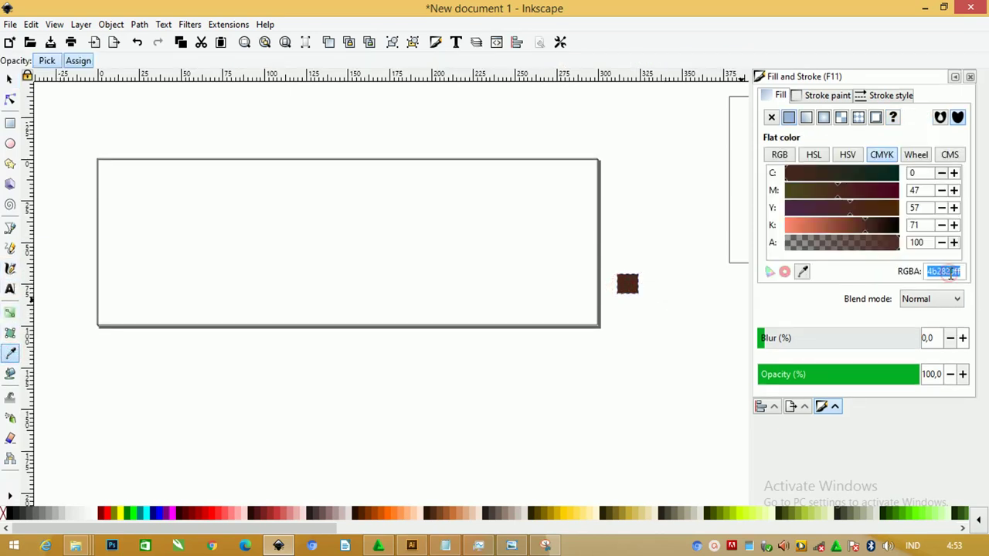
pyautogui.click(815, 155)
pyautogui.click(846, 154)
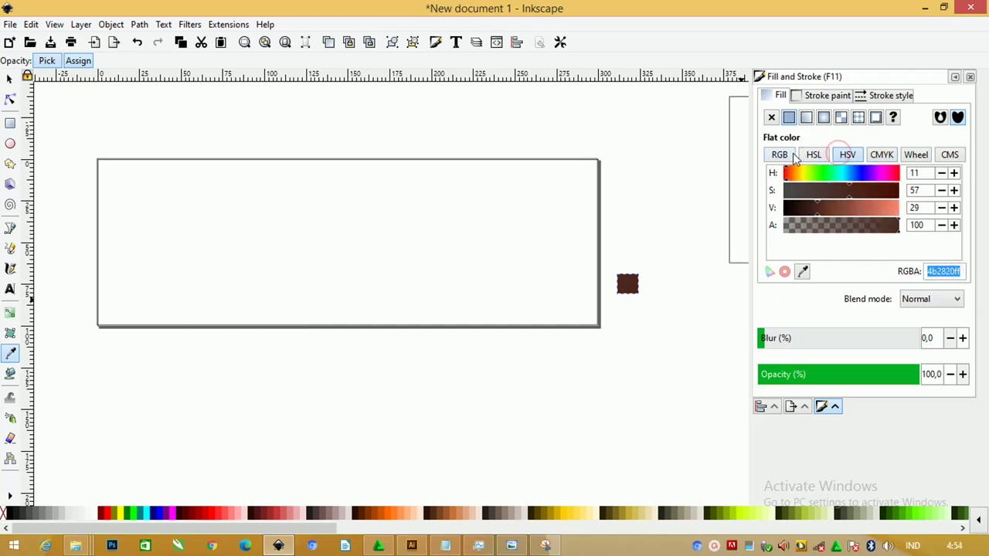
pyautogui.click(817, 154)
pyautogui.moveTo(788, 173); pyautogui.dragTo(781, 172)
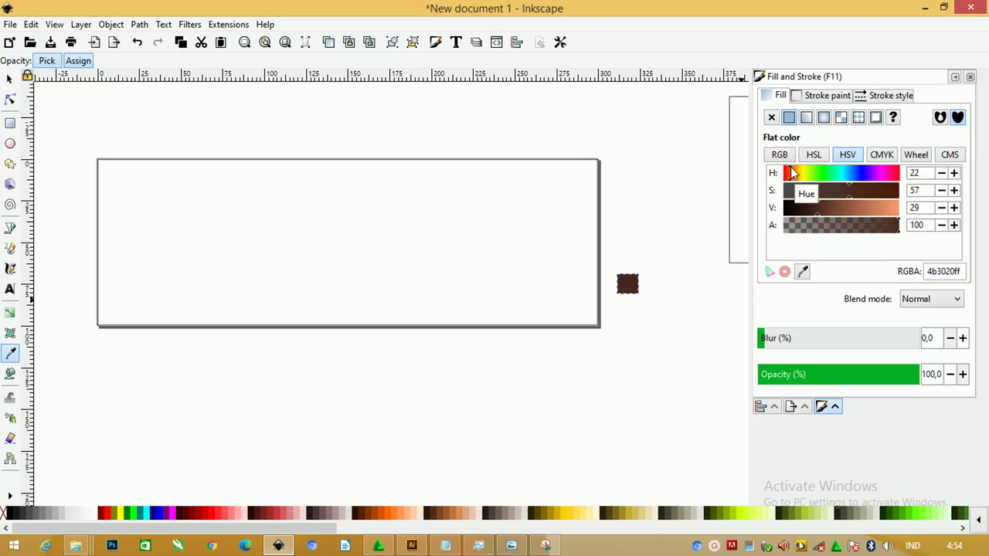
pyautogui.moveTo(788, 173); pyautogui.dragTo(789, 172)
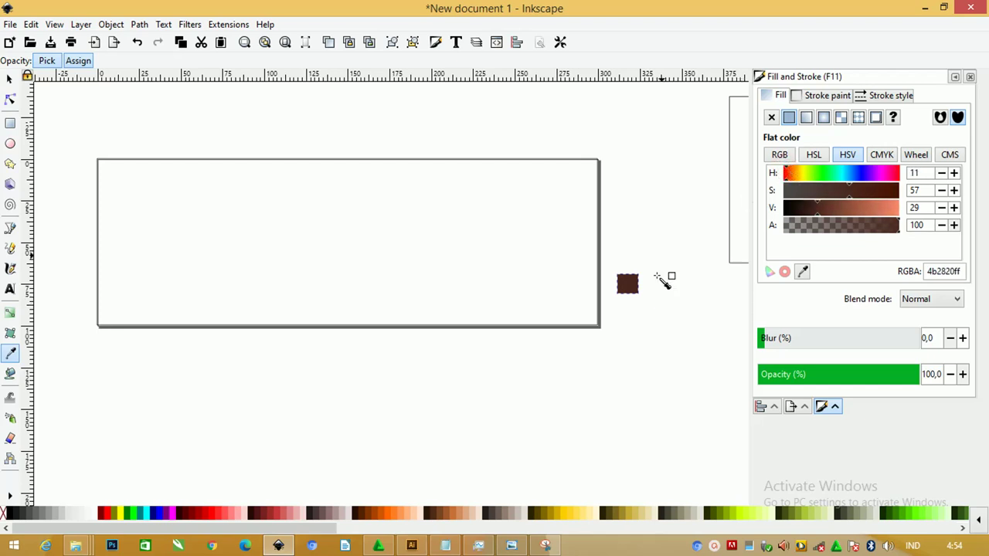
# - Resample the swatch as 4b271fff, copy the colour code, and select the banner rectangle
pyautogui.click(804, 272)
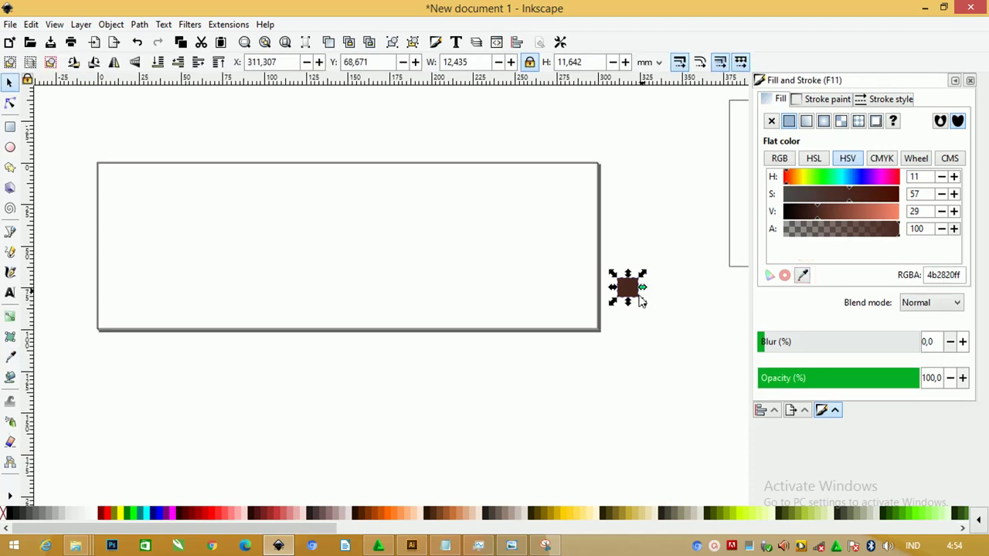
pyautogui.click(672, 317)
pyautogui.click(630, 289)
pyautogui.click(803, 277)
pyautogui.click(627, 288)
pyautogui.doubleClick(948, 277)
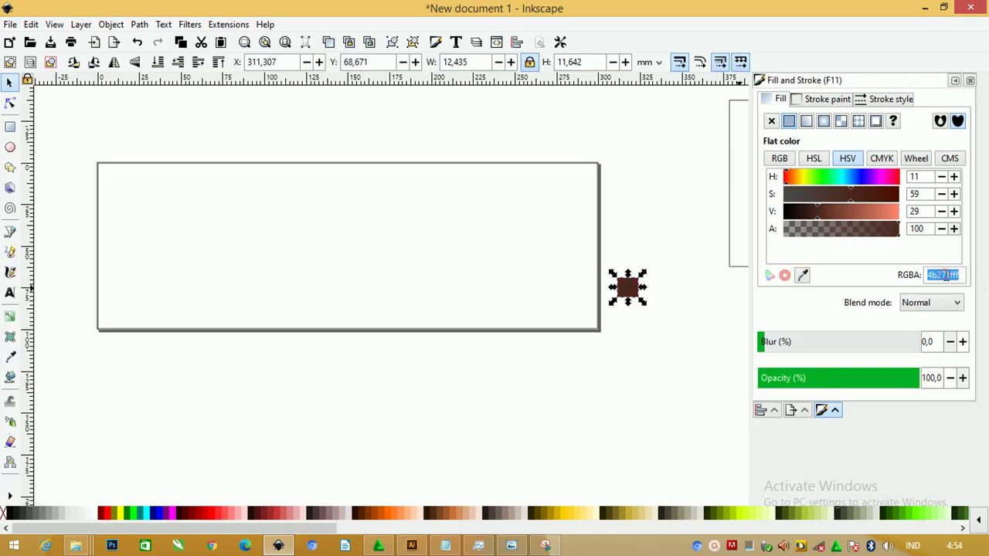
pyautogui.click(109, 167)
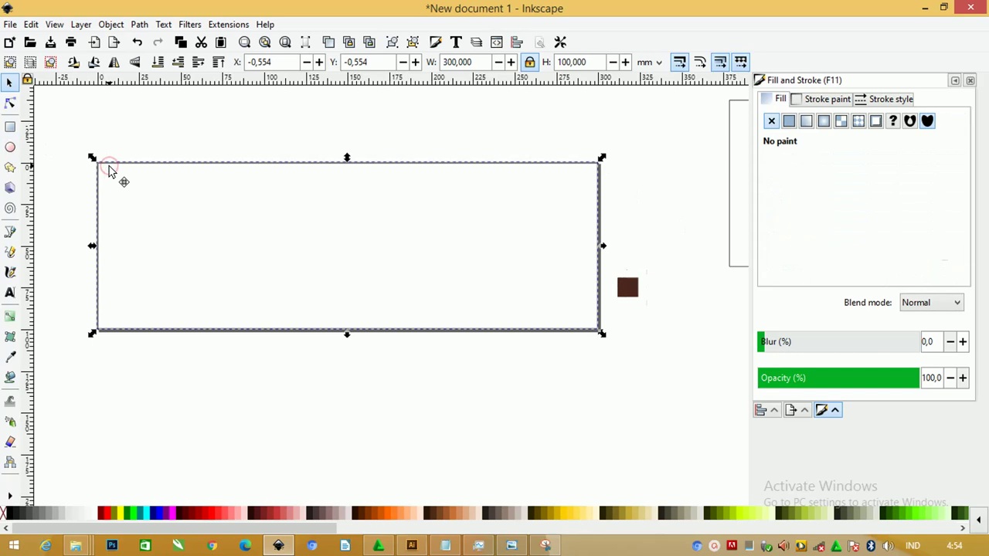
# - Give the banner a flat fill of the swatch's brown, saturation 63, slightly brightened
pyautogui.click(789, 122)
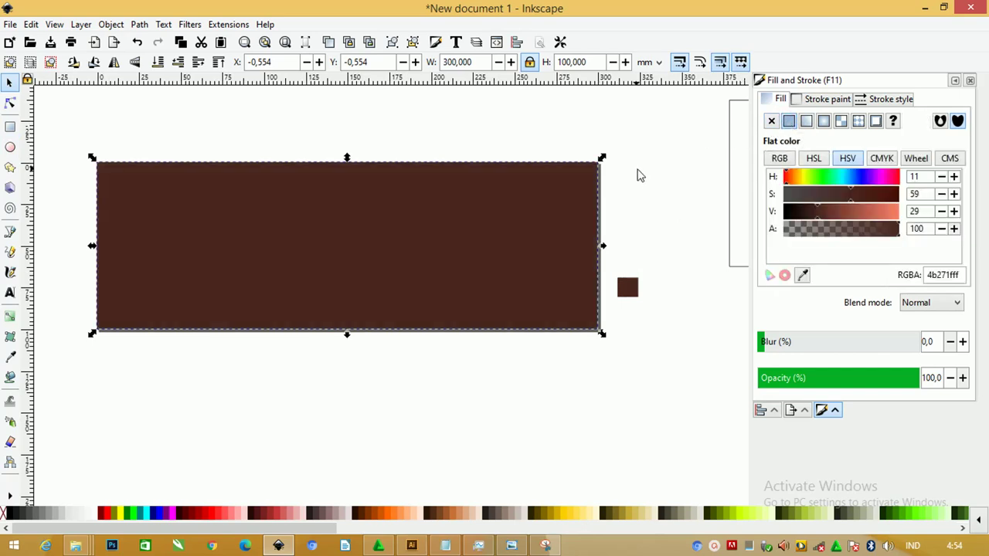
pyautogui.click(803, 278)
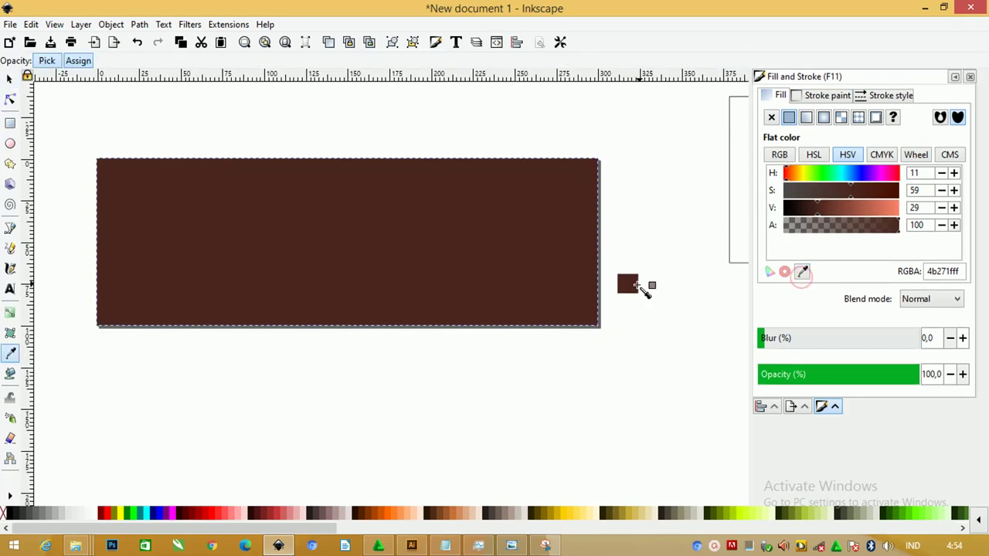
pyautogui.click(627, 287)
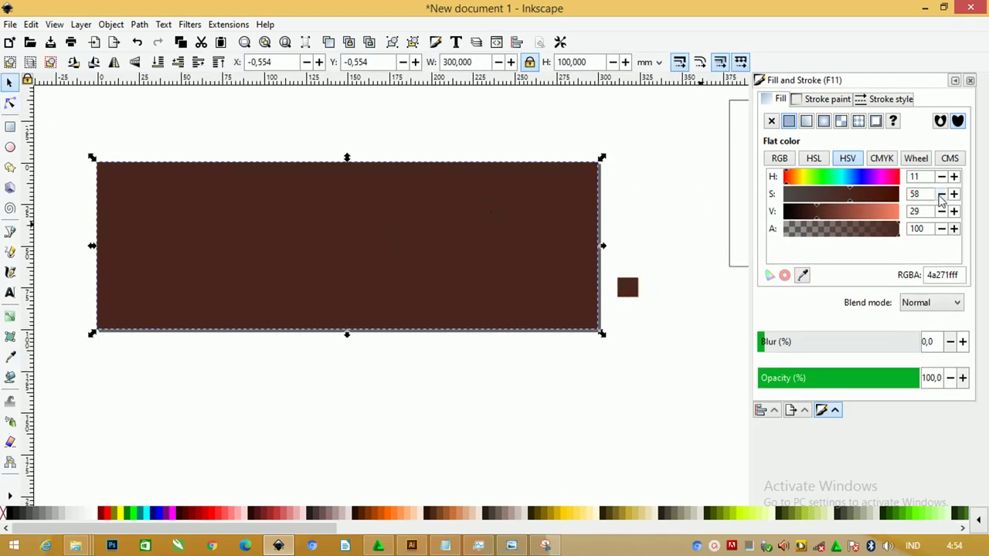
pyautogui.moveTo(854, 195)
pyautogui.mouseDown()
pyautogui.moveTo(872, 202)
pyautogui.moveTo(852, 194)
pyautogui.mouseUp()
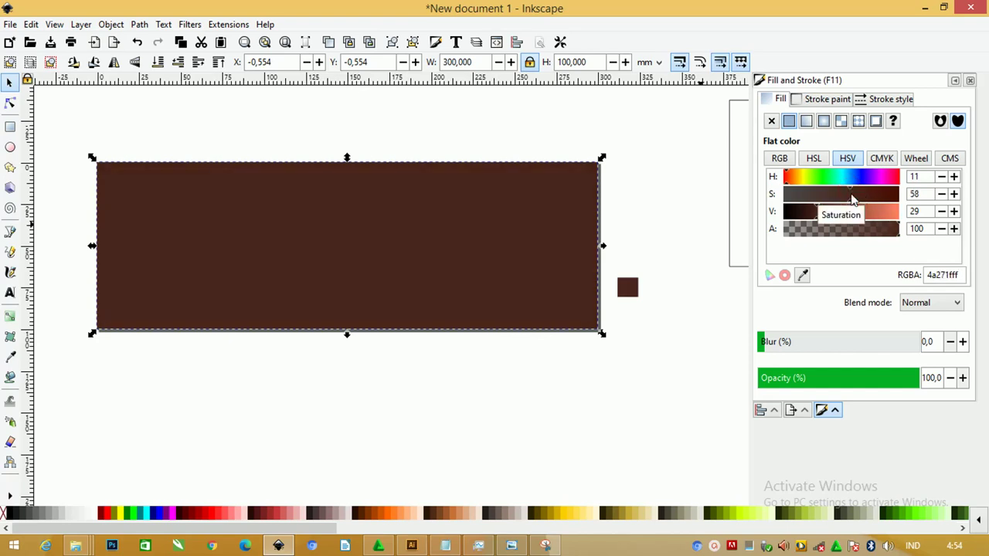
pyautogui.click(856, 197)
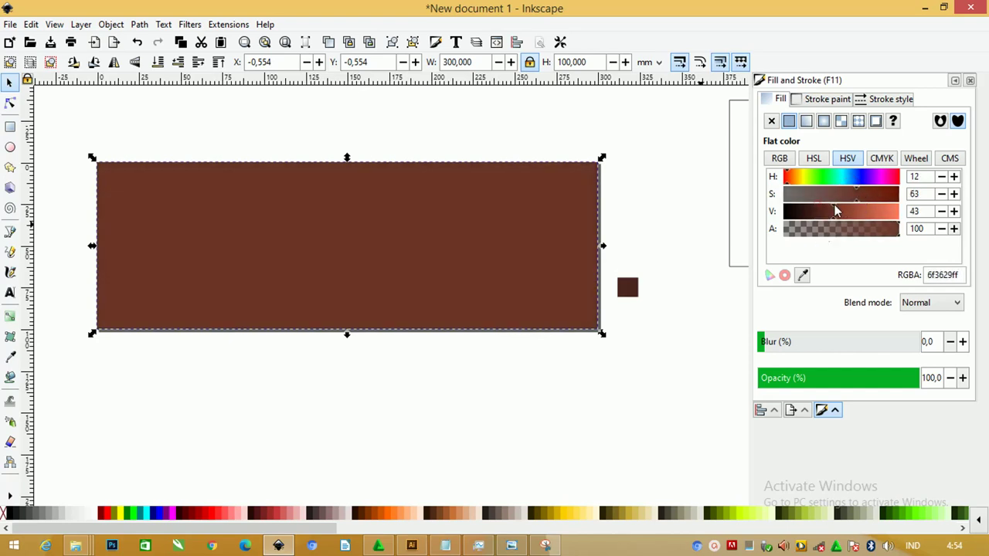
pyautogui.moveTo(825, 209); pyautogui.dragTo(824, 209)
# - Darken the fill with CMYK black until RGBA reads 4a271fff, then deselect
pyautogui.click(881, 159)
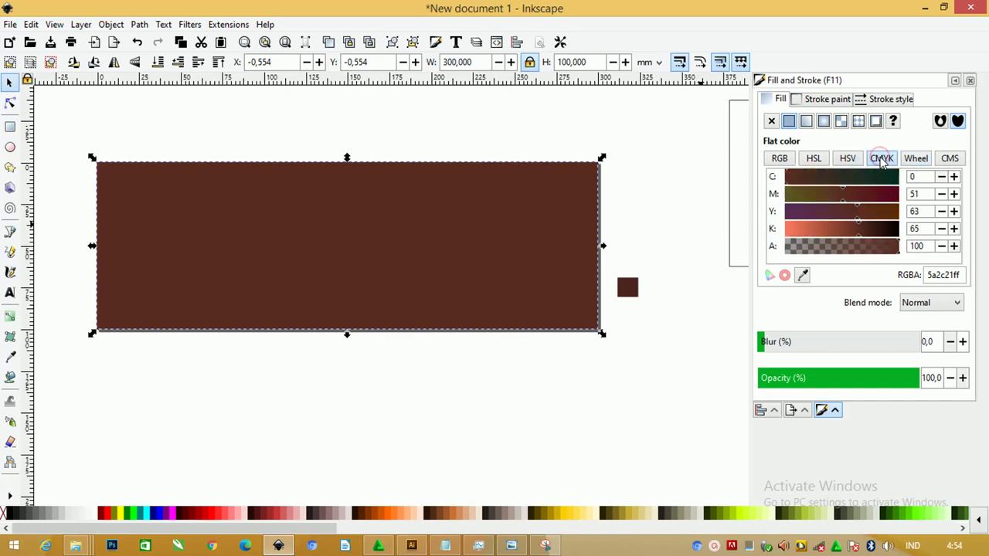
pyautogui.click(813, 160)
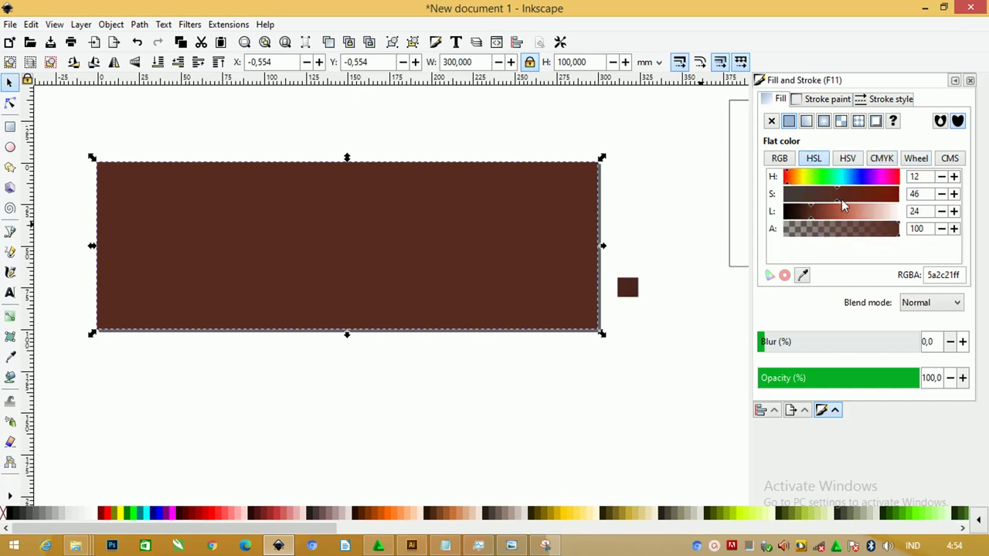
pyautogui.click(881, 159)
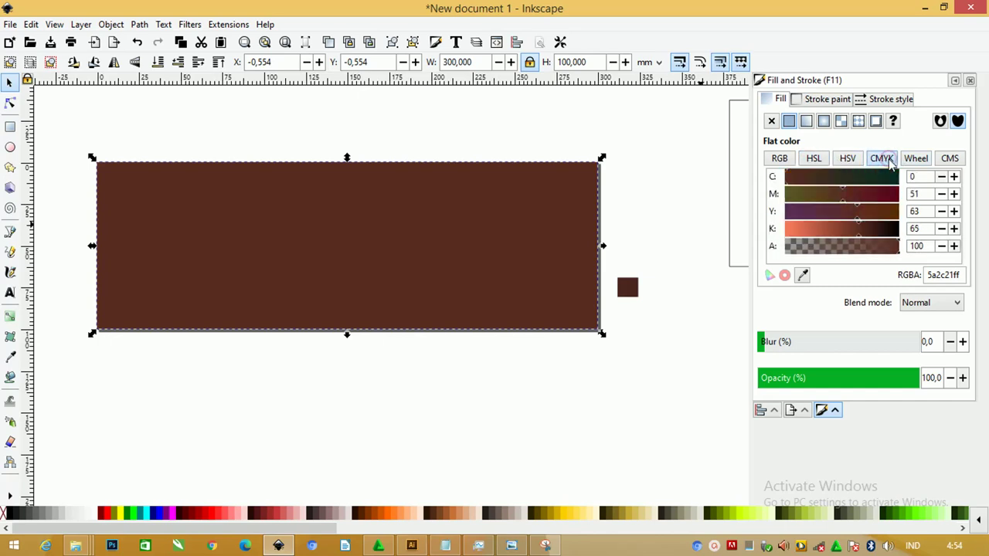
pyautogui.moveTo(856, 228); pyautogui.dragTo(866, 227)
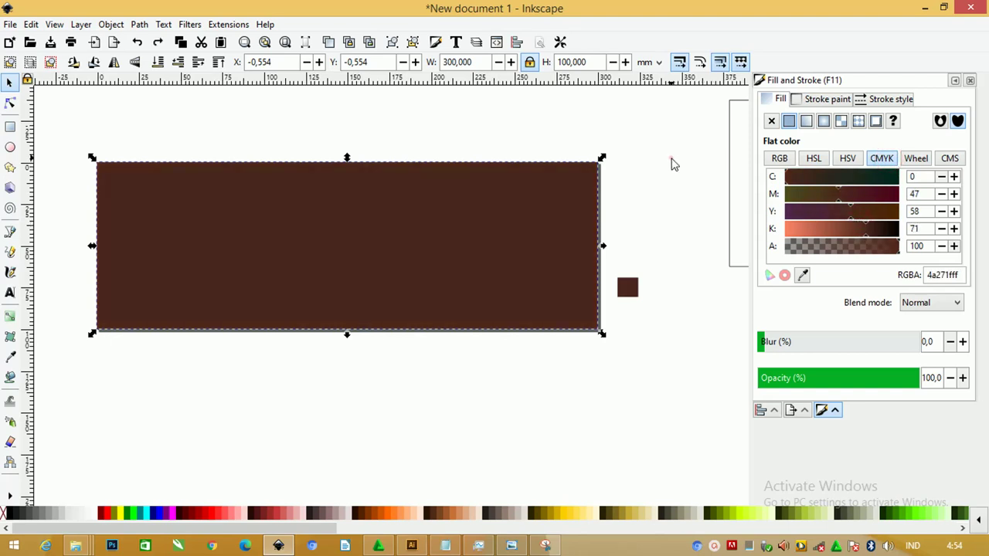
pyautogui.click(671, 164)
pyautogui.keyDown('ctrl'); pyautogui.scroll(-1, 513, 186); pyautogui.keyUp('ctrl')
pyautogui.keyDown('ctrl'); pyautogui.scroll(-1, 513, 186); pyautogui.keyUp('ctrl')
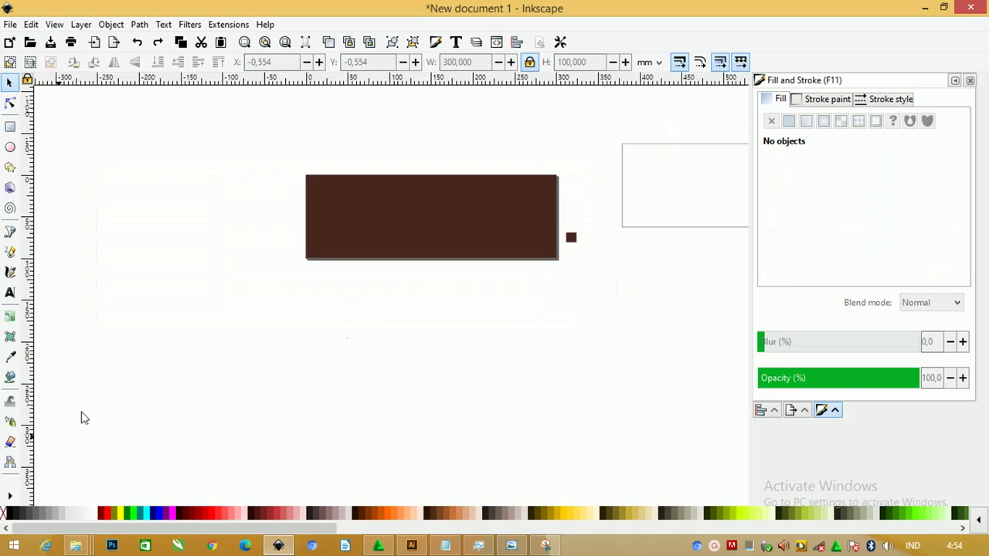
pyautogui.click(76, 546)
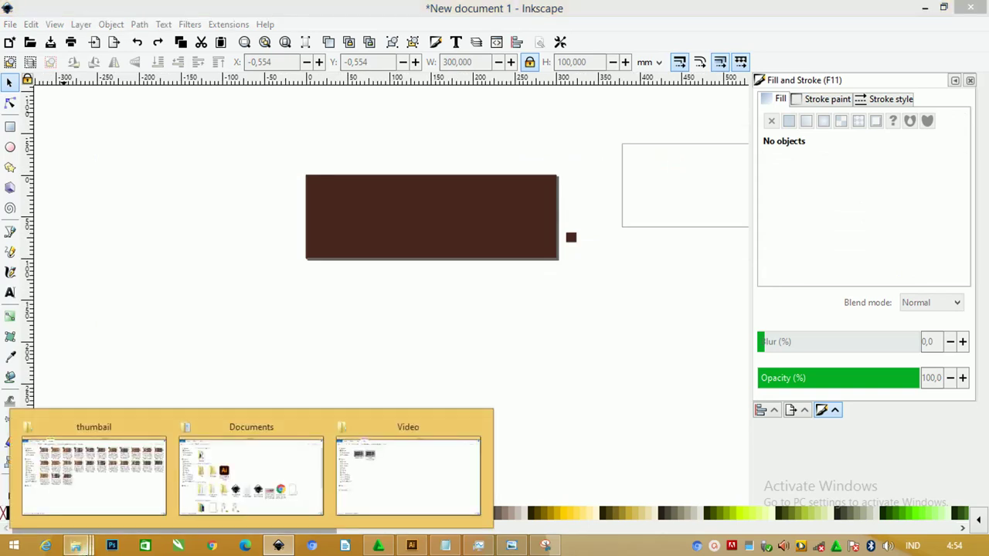
# - Drag liquid-cafe-coffee-dark-bean-cup-1153535-pxhere.com.jpg from the Vidio 2 folder into Inkscape
pyautogui.click(408, 475)
pyautogui.moveTo(236, 126); pyautogui.dragTo(376, 431)
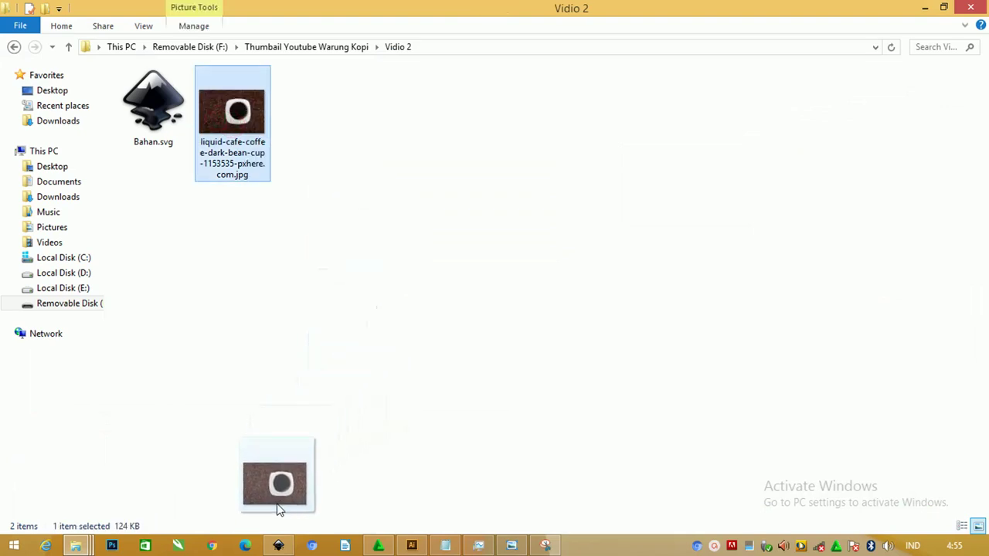
pyautogui.moveTo(376, 431)
pyautogui.mouseDown()
pyautogui.moveTo(283, 432)
pyautogui.moveTo(279, 351)
pyautogui.moveTo(238, 224)
pyautogui.moveTo(278, 228)
pyautogui.mouseUp()
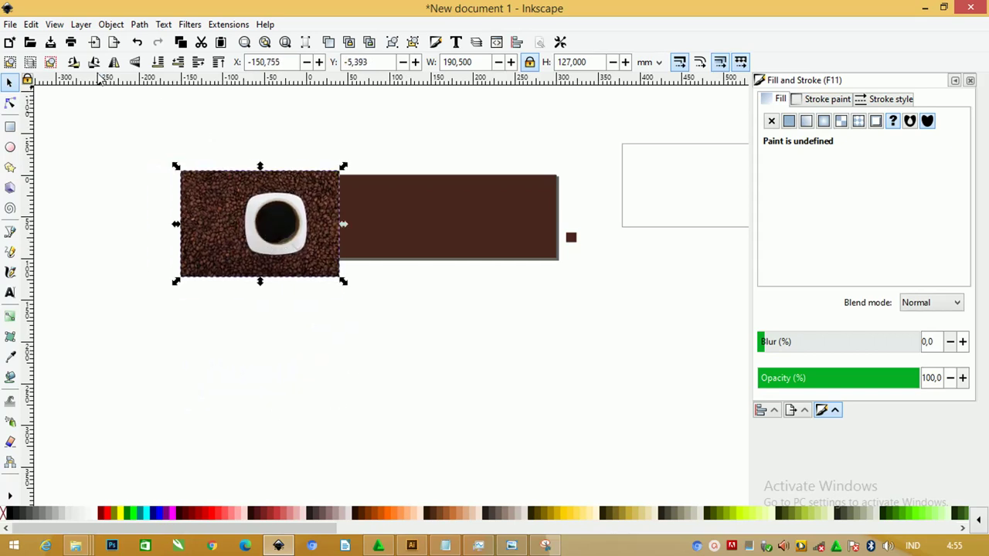
# - Flip the coffee photo horizontally and move it onto the banner's left end
pyautogui.click(114, 61)
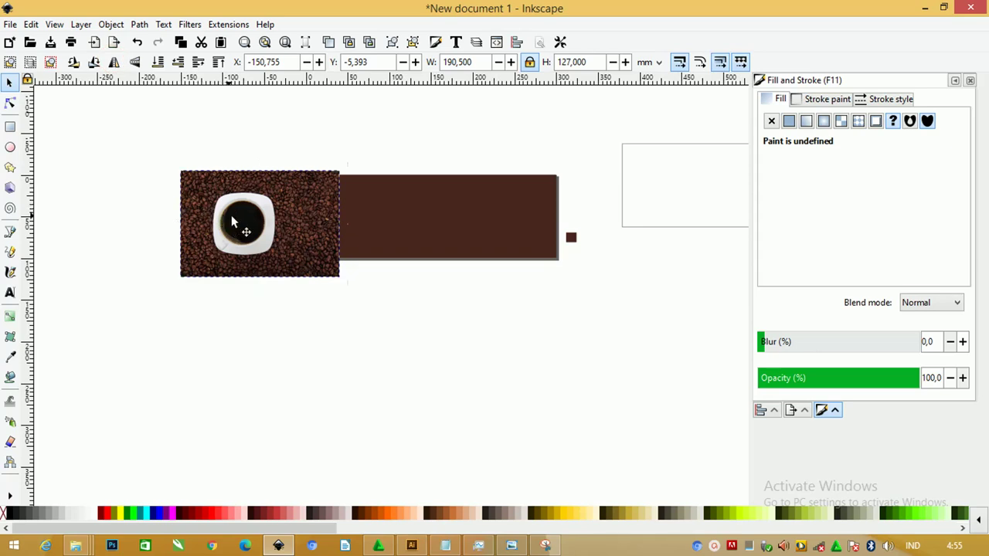
pyautogui.moveTo(232, 222); pyautogui.dragTo(345, 213)
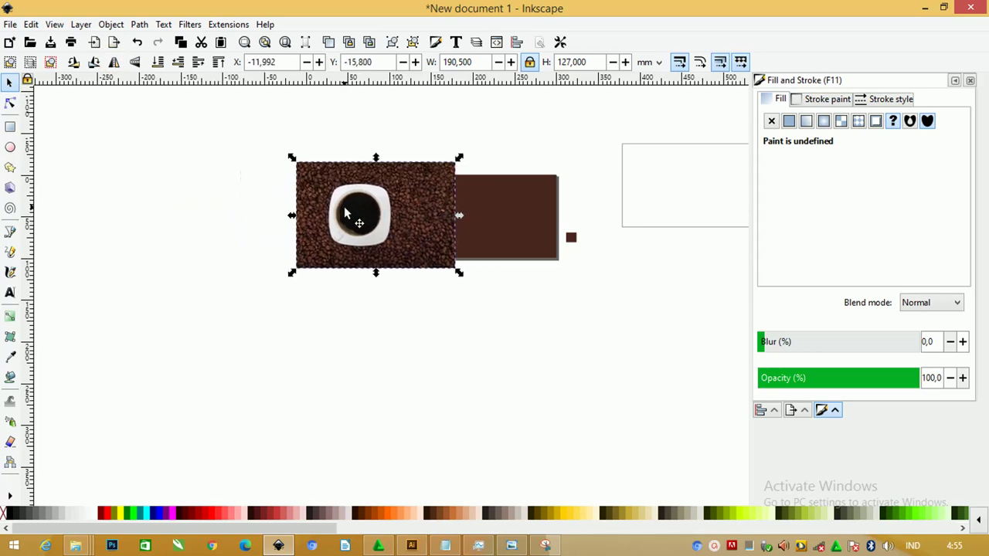
pyautogui.scroll(1, 404, 196)
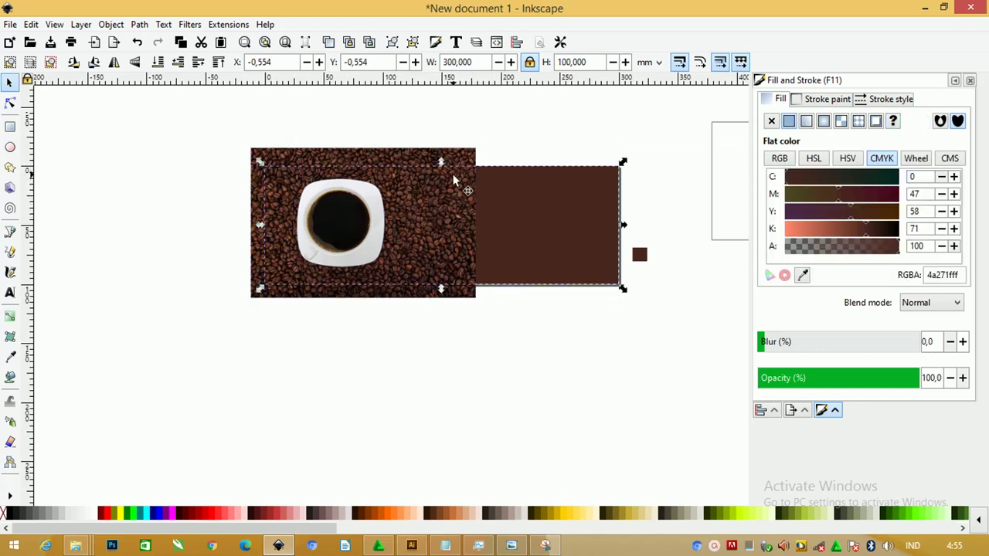
# - Copy the banner rectangle and paste its 100 mm height onto the coffee photo
pyautogui.click(31, 24)
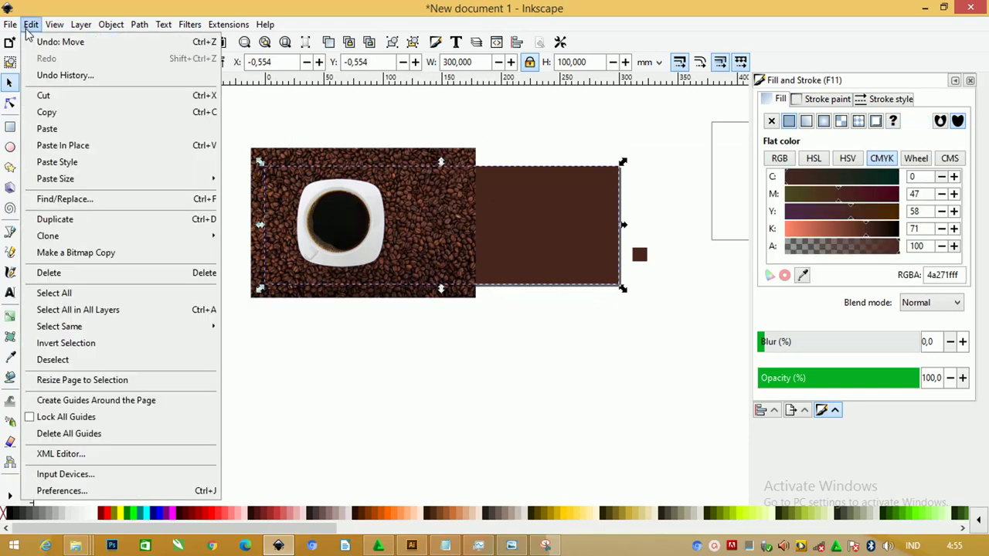
pyautogui.press('Escape')
pyautogui.click(56, 108)
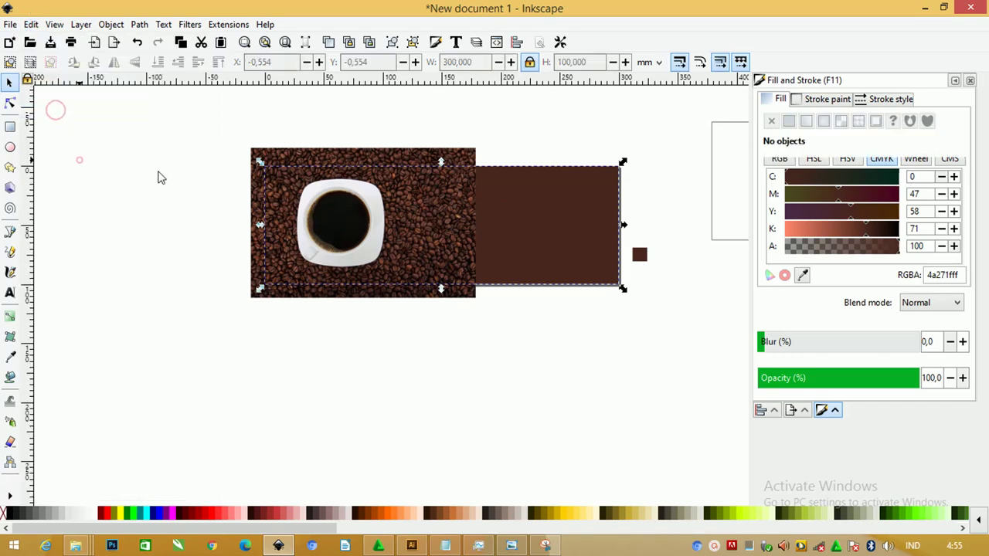
pyautogui.click(296, 165)
pyautogui.click(31, 24)
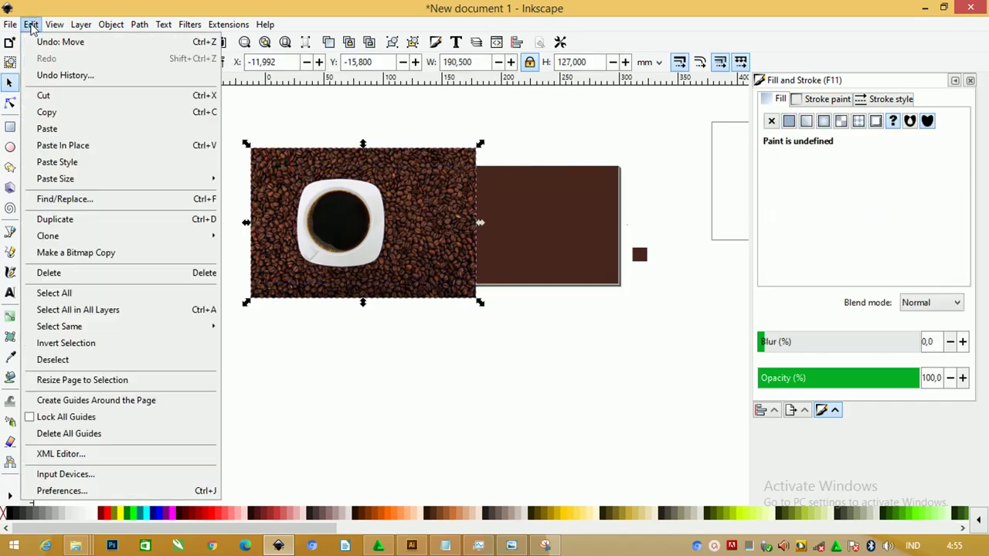
pyautogui.moveTo(54, 178)
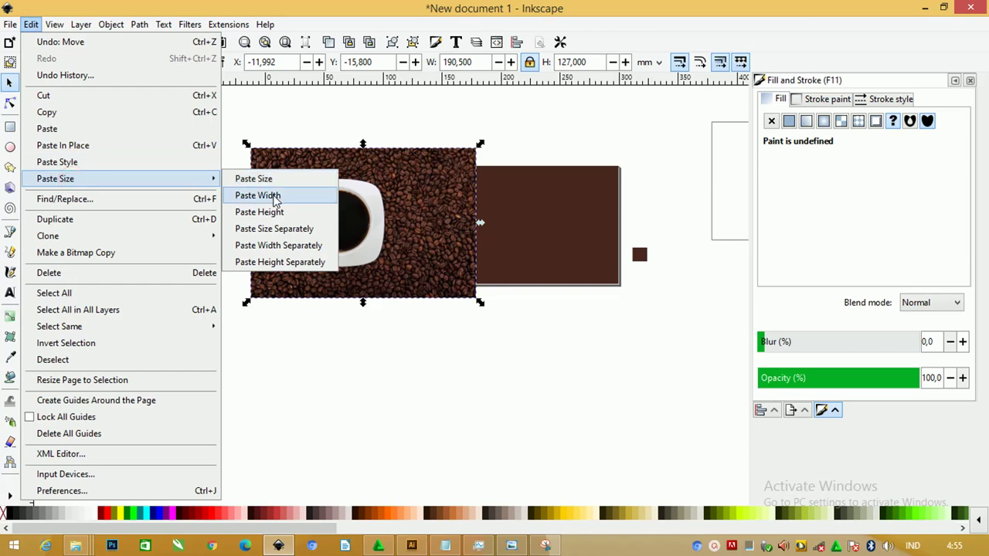
pyautogui.click(273, 218)
pyautogui.click(426, 125)
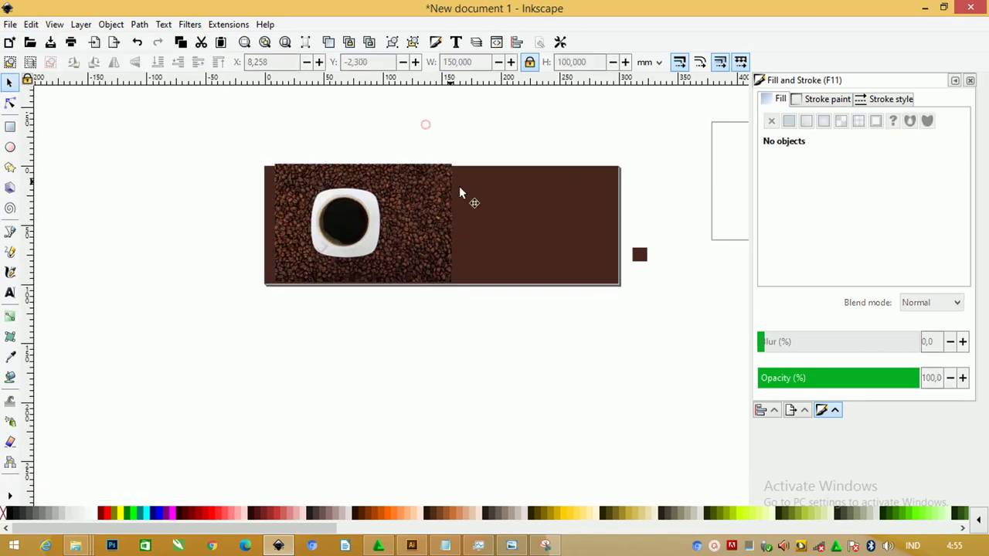
pyautogui.click(444, 229)
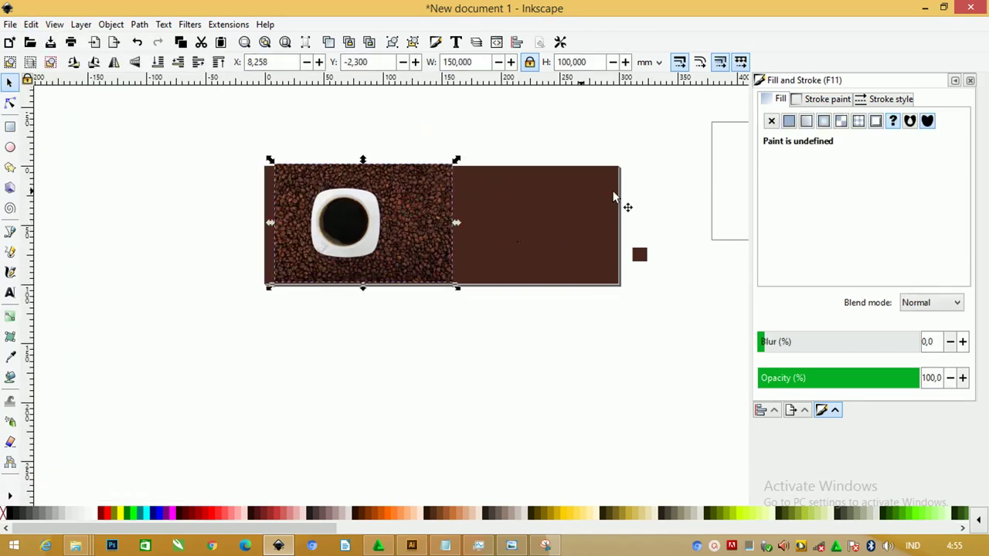
# - Align the coffee photo to the page's top and left edges, relative to Page
pyautogui.click(871, 98)
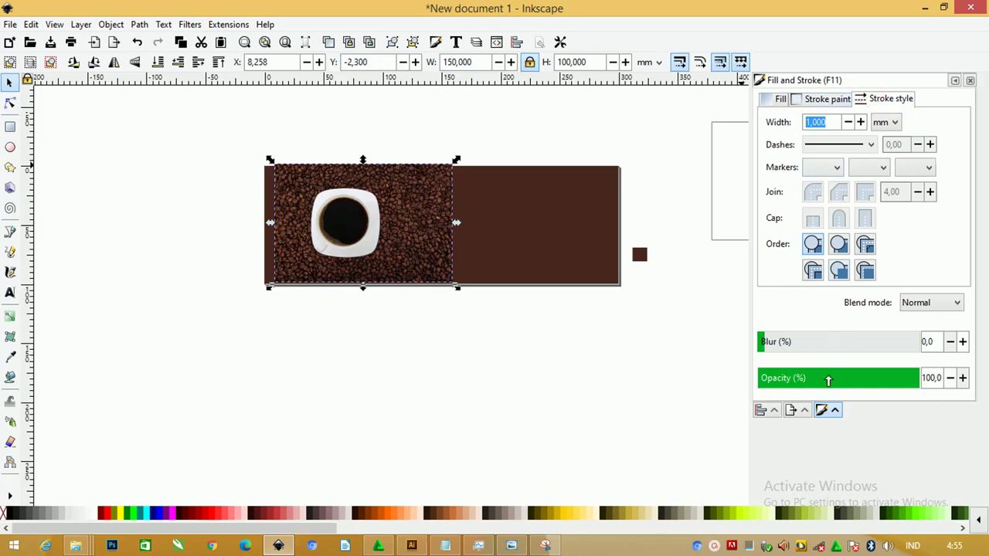
pyautogui.click(765, 412)
pyautogui.click(908, 121)
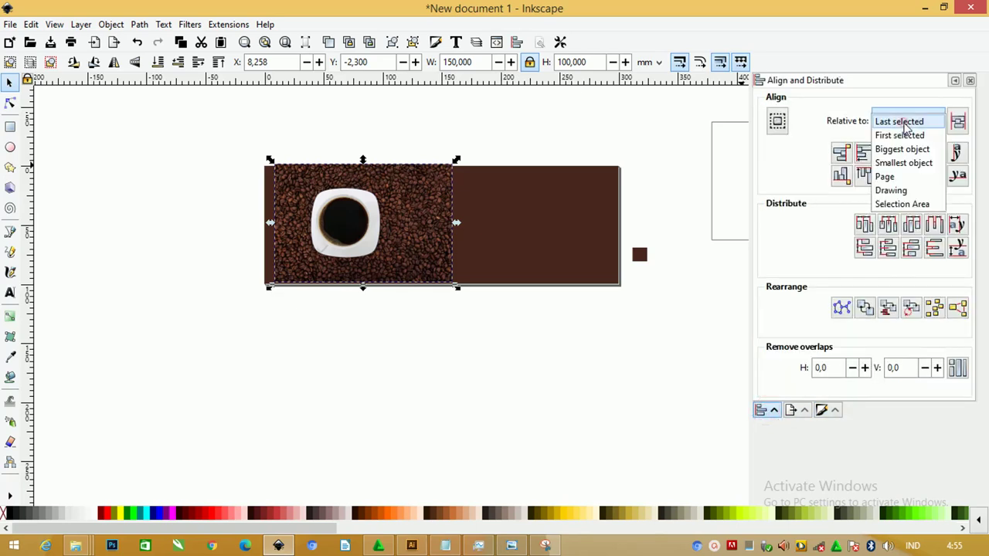
pyautogui.click(885, 177)
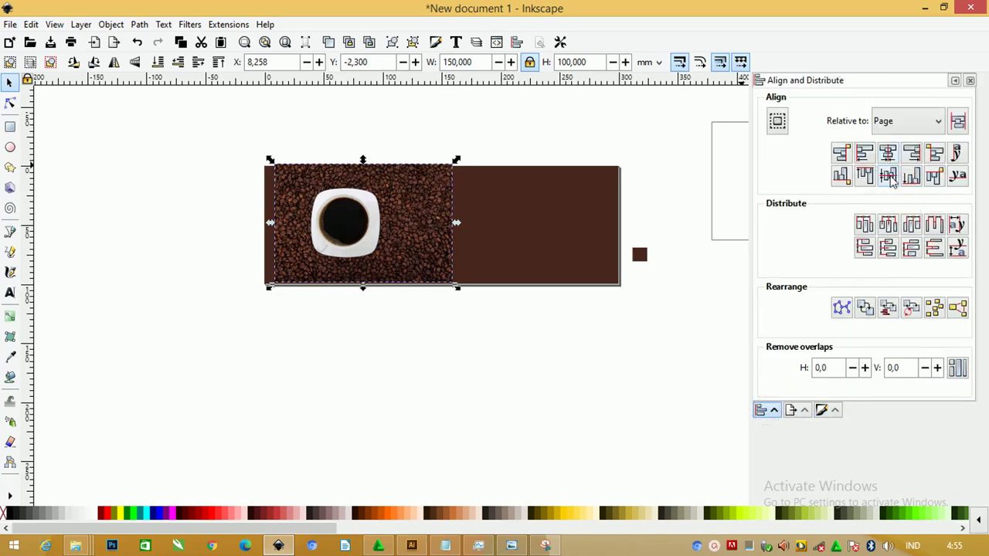
pyautogui.click(887, 175)
pyautogui.click(864, 153)
pyautogui.click(382, 140)
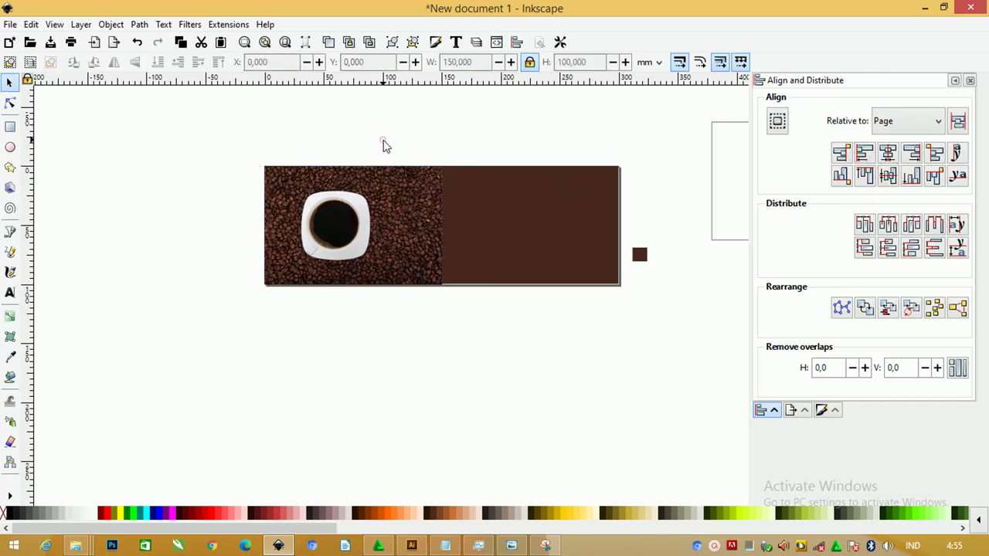
# - Align the brown background to the page top and fit the whole page in view
pyautogui.click(473, 227)
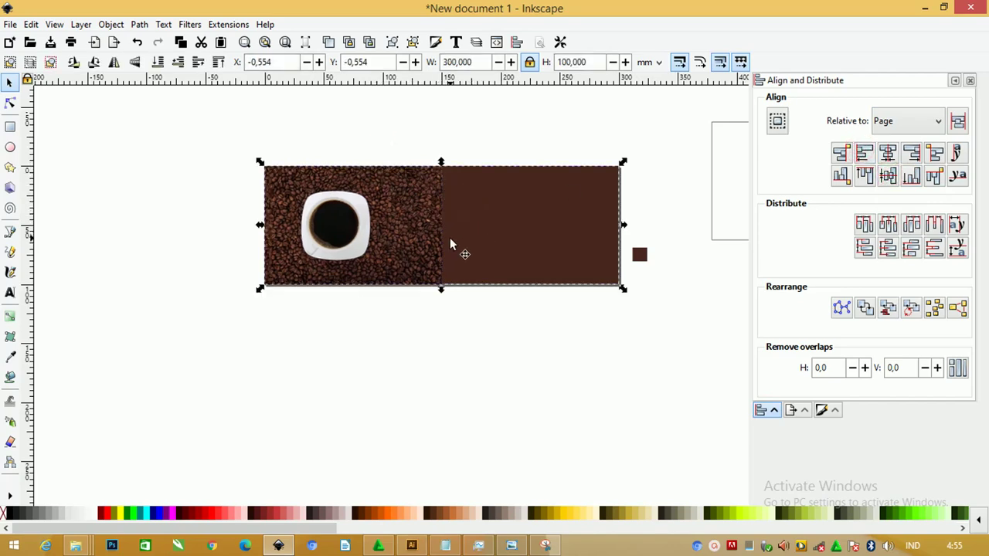
pyautogui.scroll(5, 450, 237)
pyautogui.scroll(-3, 449, 237)
pyautogui.click(473, 413)
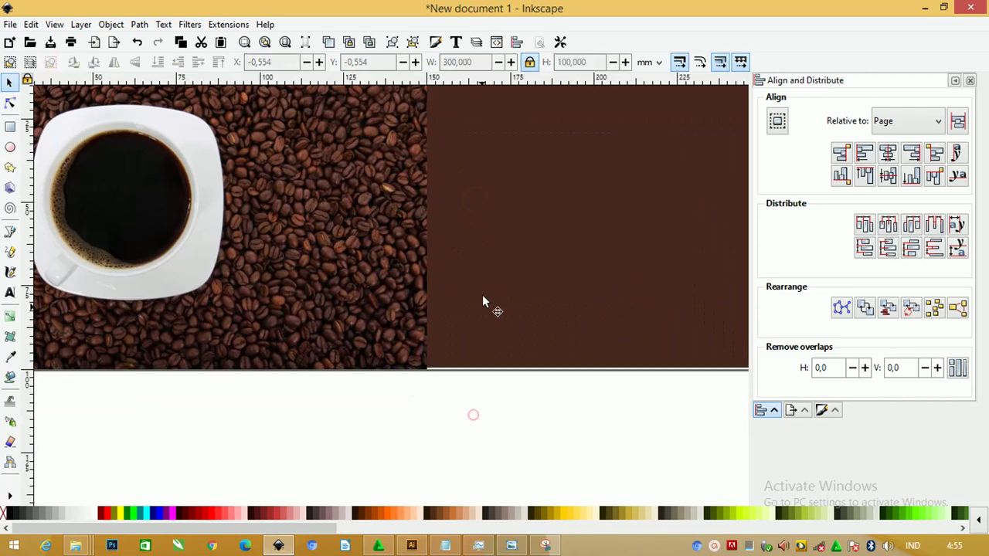
pyautogui.click(486, 278)
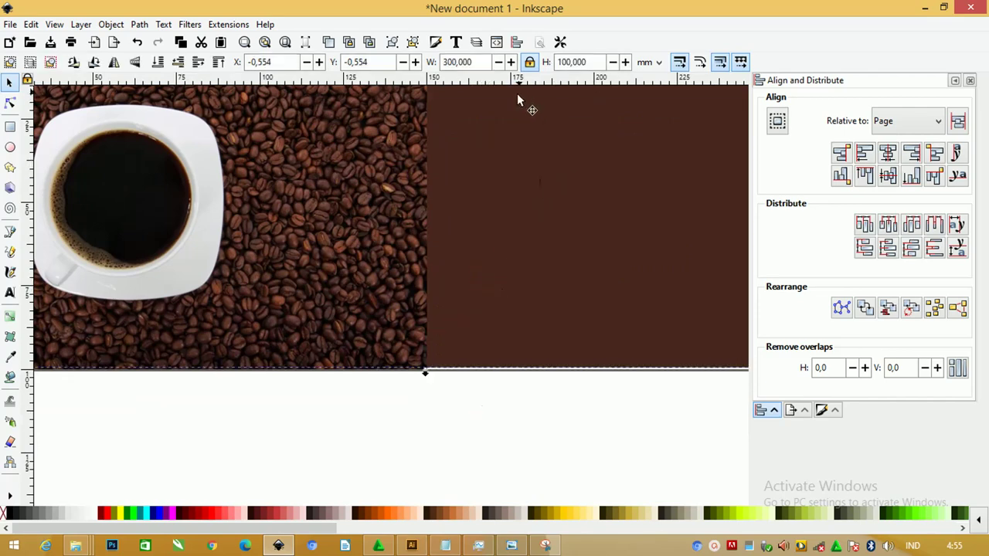
pyautogui.click(888, 175)
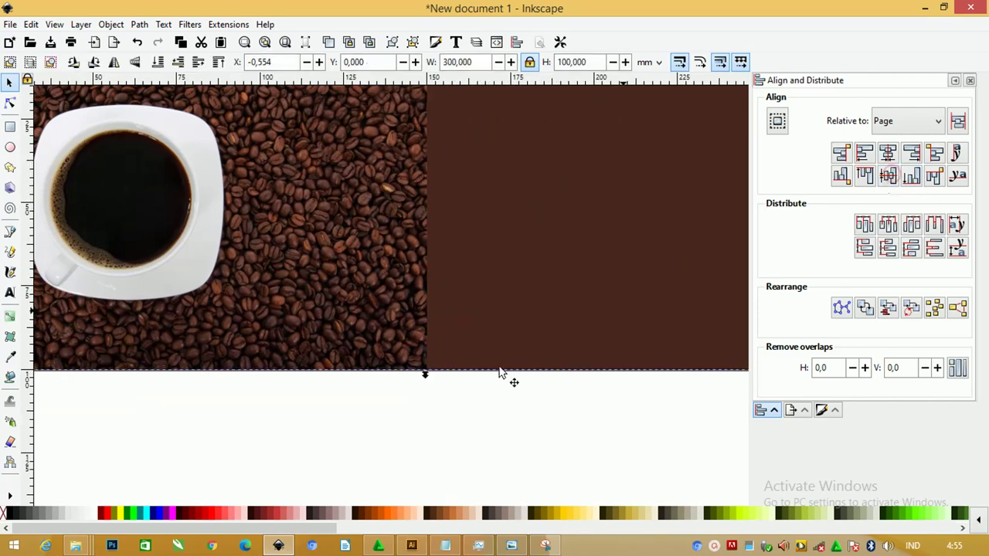
pyautogui.click(430, 415)
pyautogui.press('5')
pyautogui.scroll(-2, 420, 247)
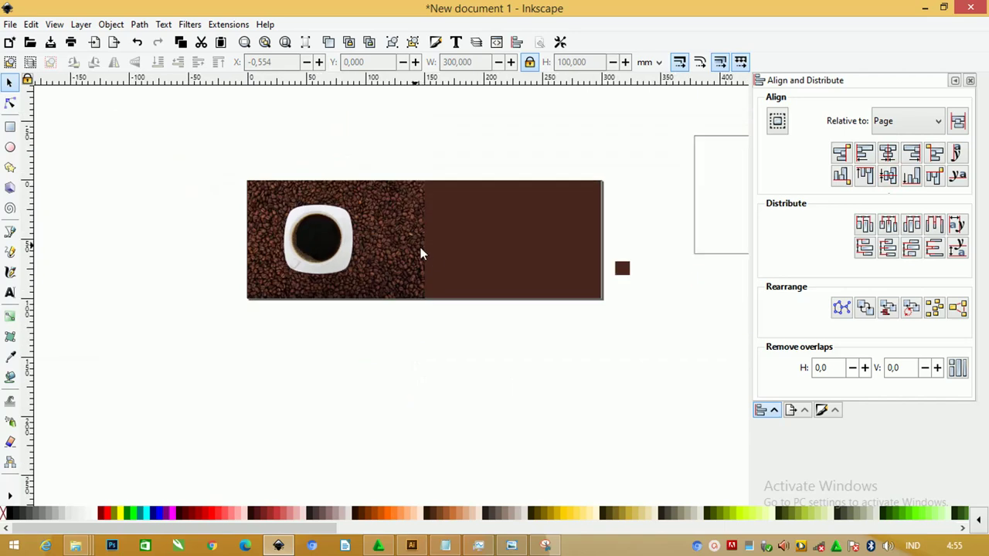
pyautogui.scroll(1, 420, 247)
# - Shift the photo left, raise the rectangle above it, resize it and remove its fill and stroke
pyautogui.click(408, 246)
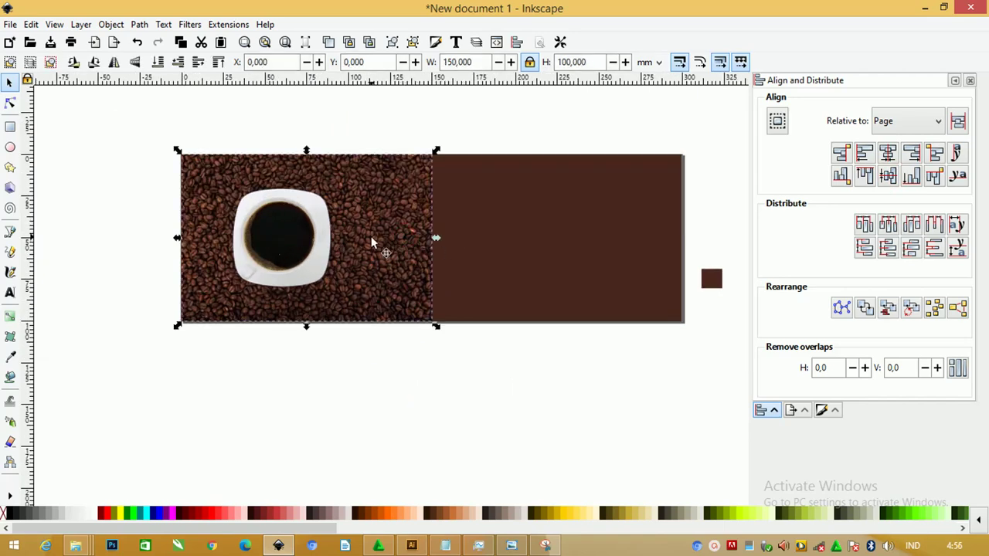
pyautogui.moveTo(366, 244)
pyautogui.mouseDown()
pyautogui.moveTo(330, 243)
pyautogui.moveTo(345, 243)
pyautogui.mouseUp()
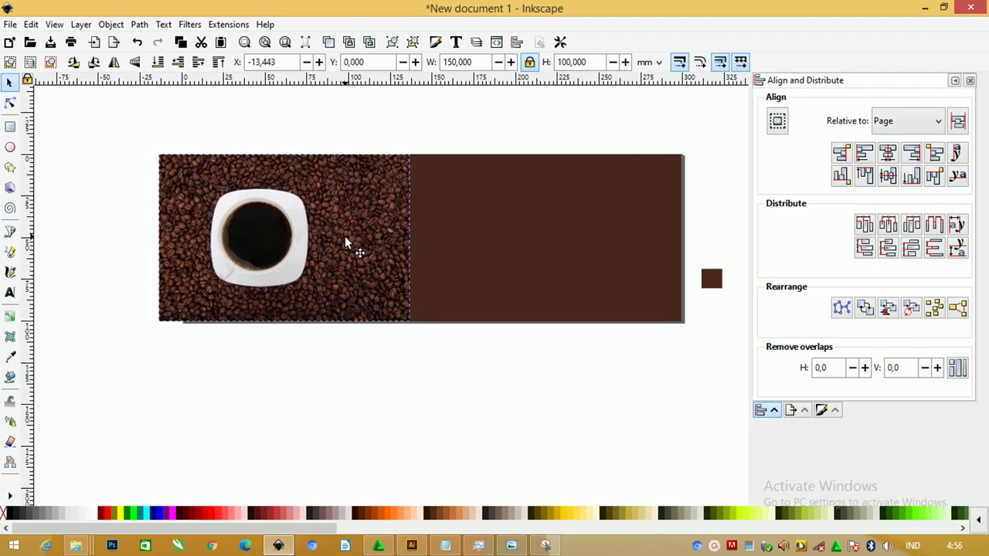
pyautogui.click(310, 124)
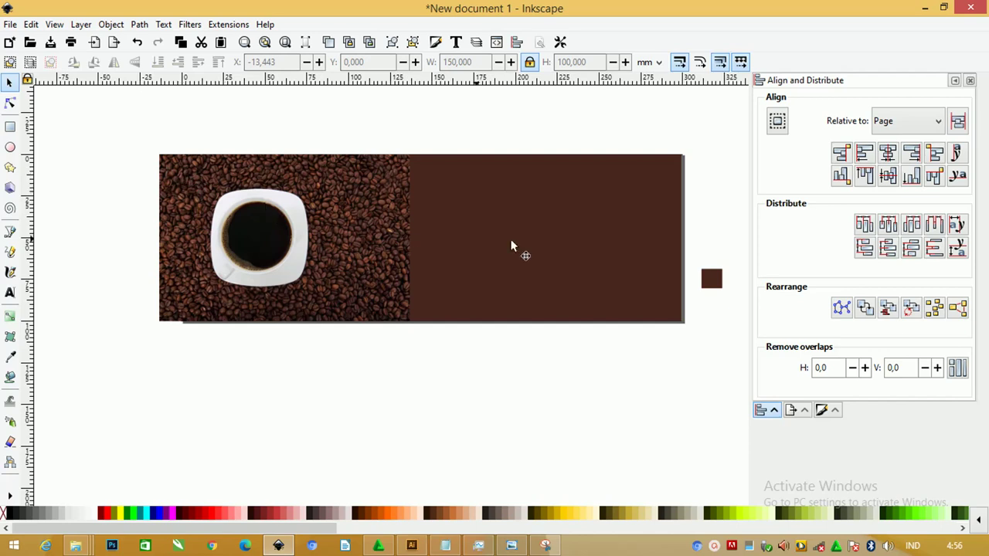
pyautogui.click(568, 228)
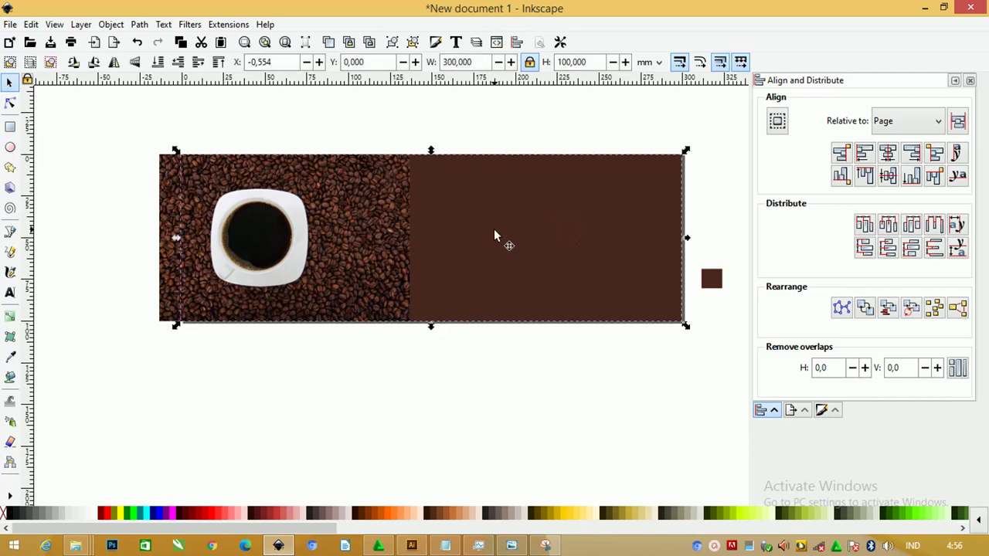
pyautogui.press('pageup')
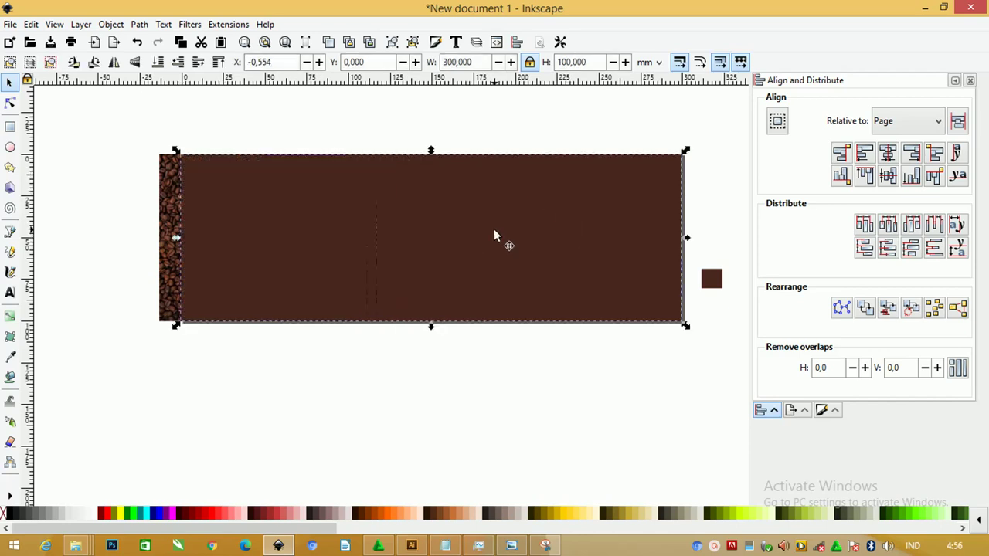
pyautogui.moveTo(686, 242)
pyautogui.mouseDown()
pyautogui.moveTo(662, 273)
pyautogui.moveTo(432, 273)
pyautogui.mouseUp()
pyautogui.rightClick(11, 520)
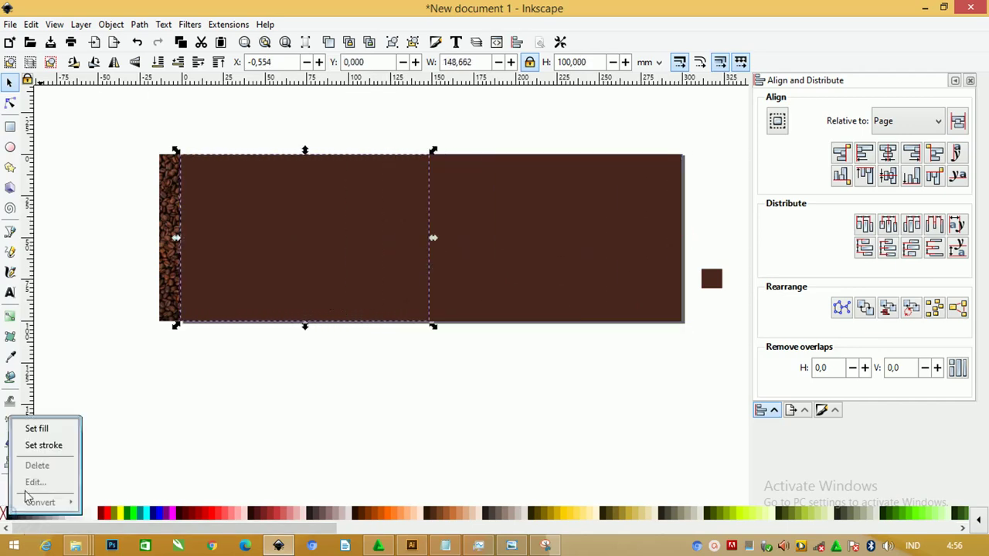
pyautogui.click(43, 448)
pyautogui.click(5, 514)
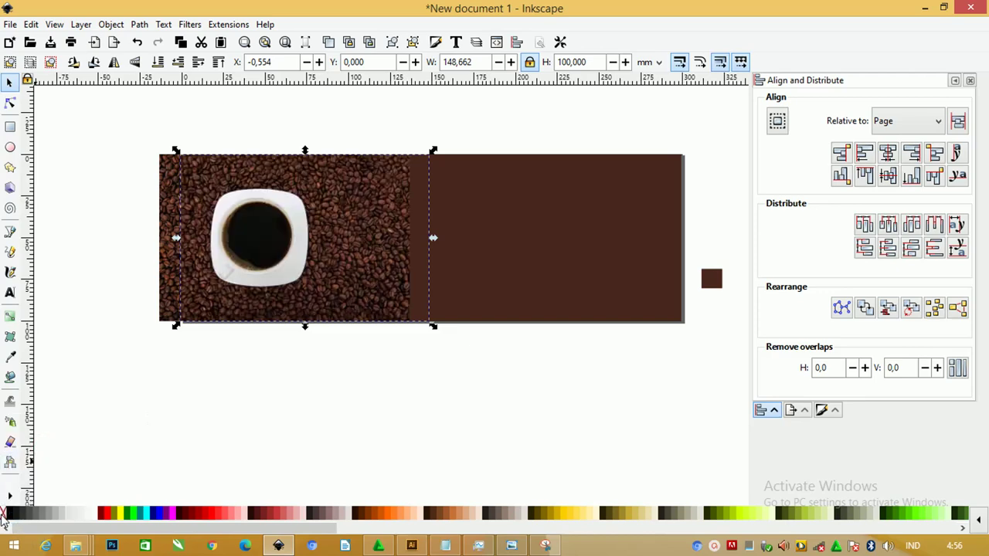
# - Narrow the rectangle and clip the coffee photo to it with Set Clip
pyautogui.scroll(2, 271, 201)
pyautogui.scroll(-1, 270, 201)
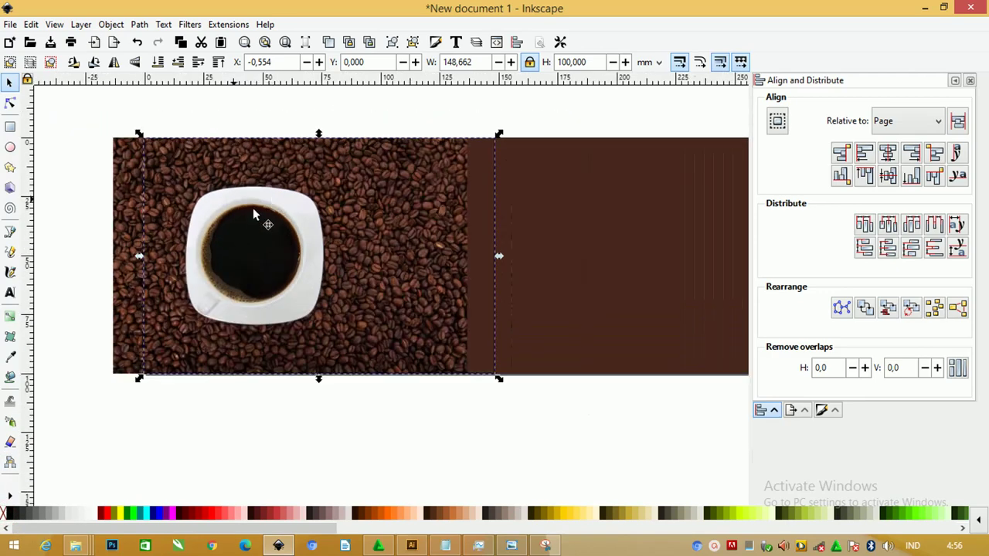
pyautogui.moveTo(499, 258); pyautogui.dragTo(469, 255)
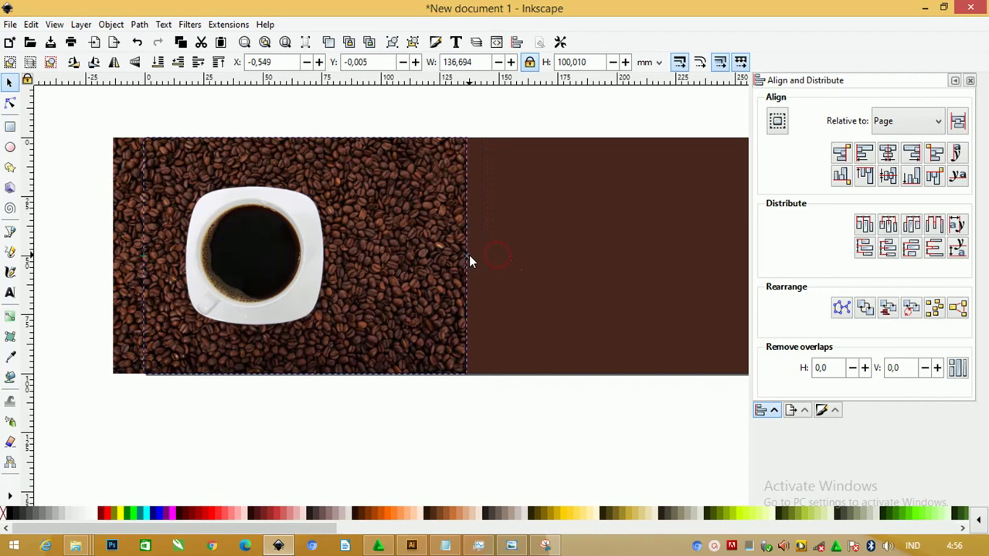
pyautogui.click(128, 161)
pyautogui.rightClick(128, 161)
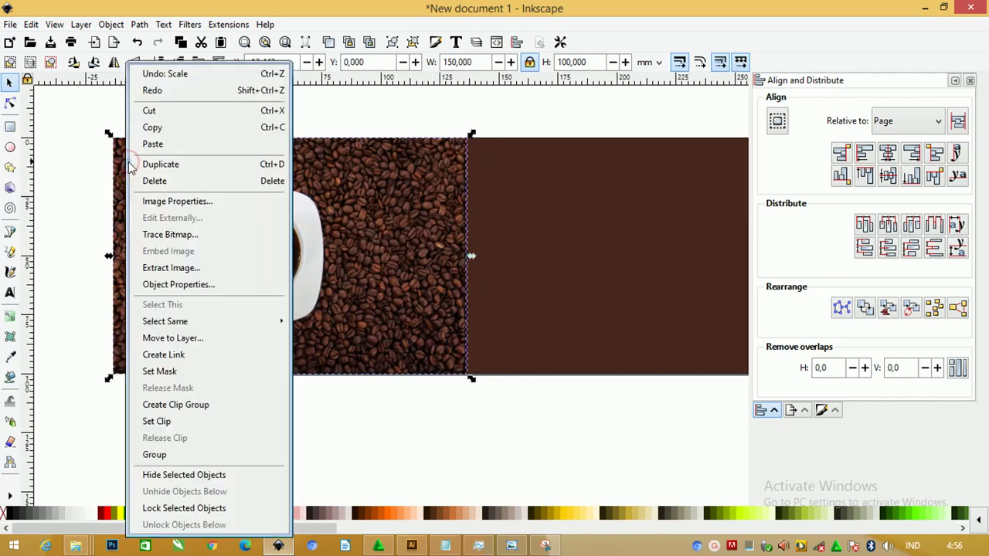
pyautogui.click(183, 421)
pyautogui.click(409, 109)
# - Raise the brown banner above the coffee photo and give it a linear gradient fill
pyautogui.press('5')
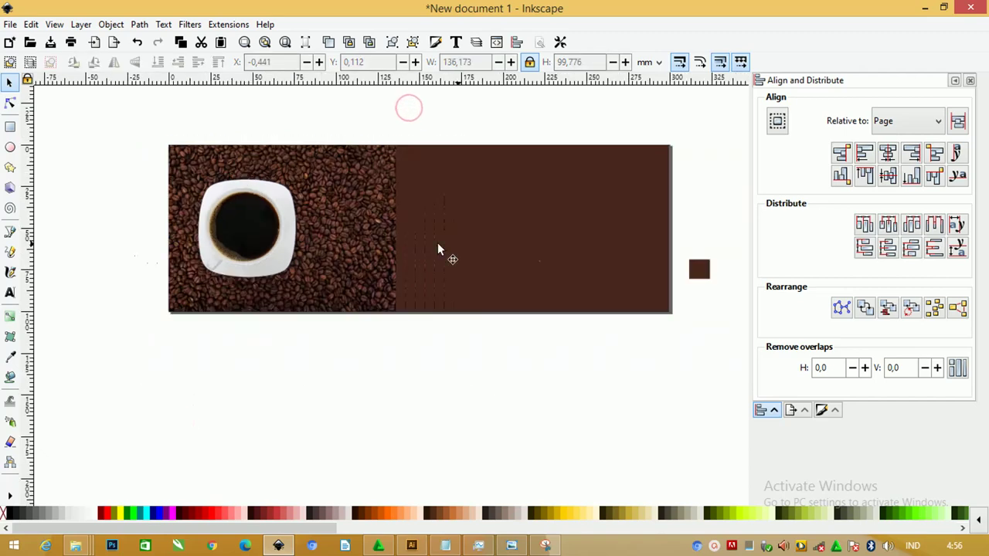
pyautogui.click(543, 214)
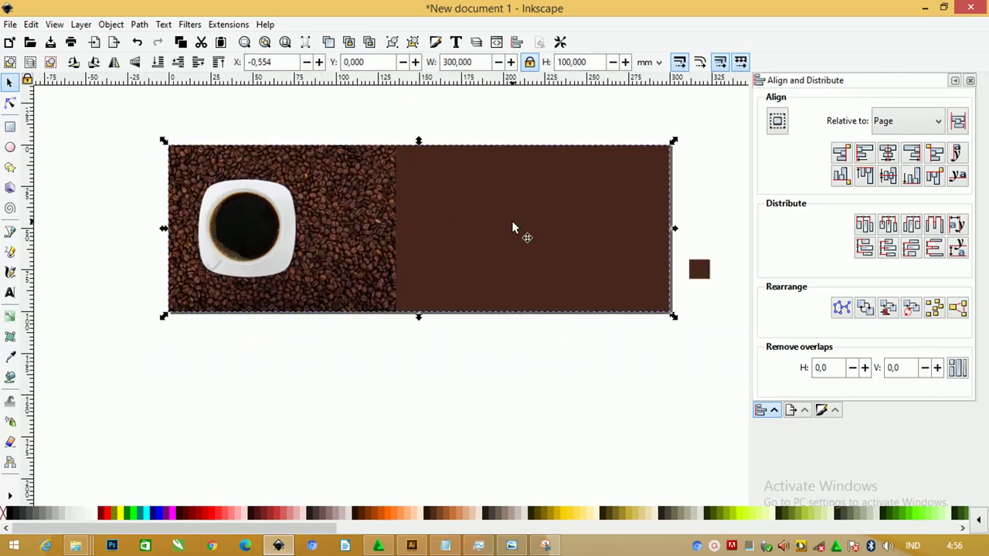
pyautogui.click(217, 62)
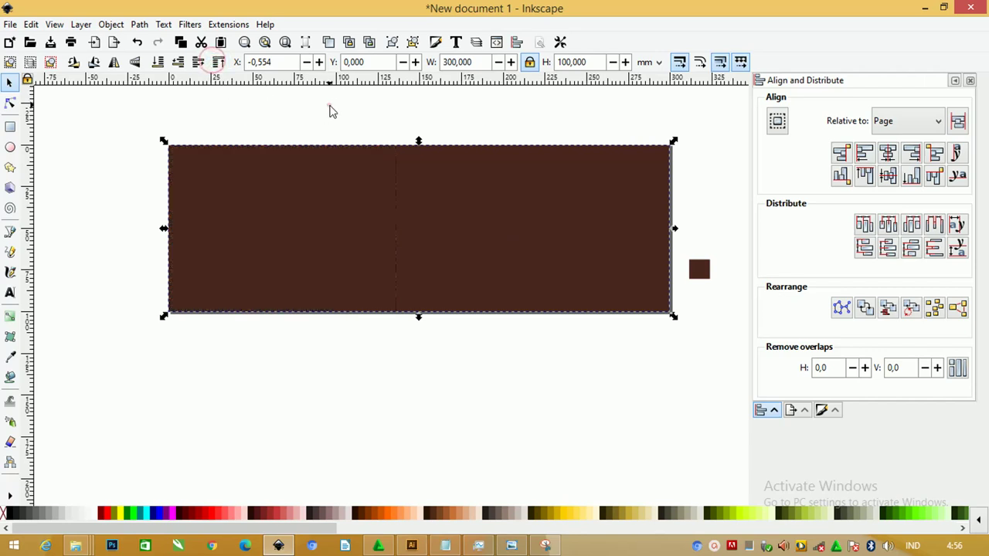
pyautogui.click(329, 105)
pyautogui.click(289, 206)
pyautogui.click(825, 412)
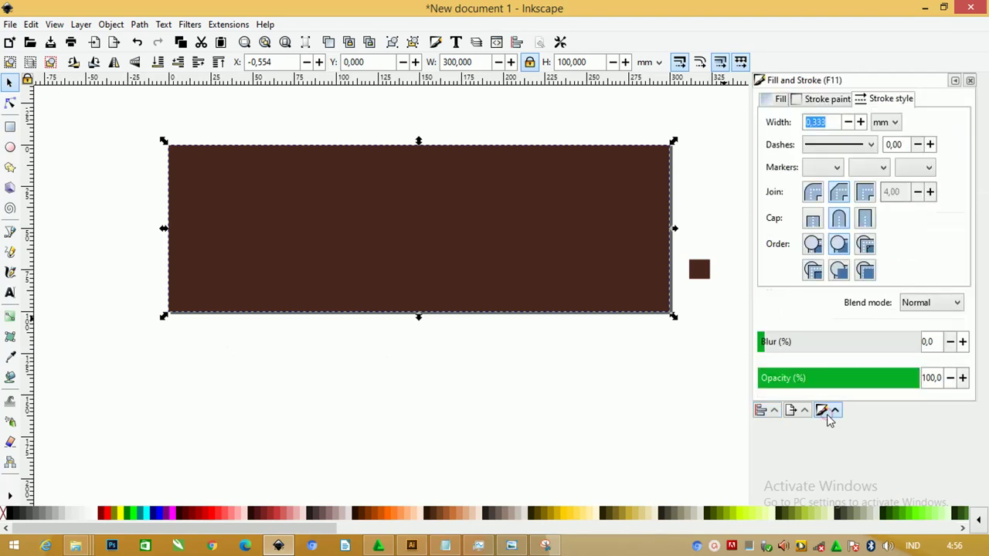
pyautogui.click(775, 99)
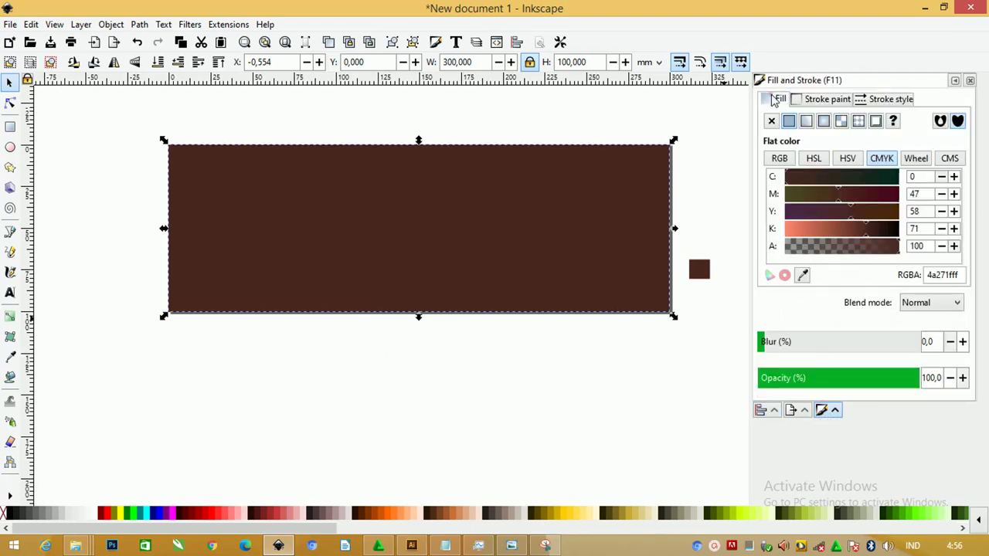
pyautogui.click(805, 121)
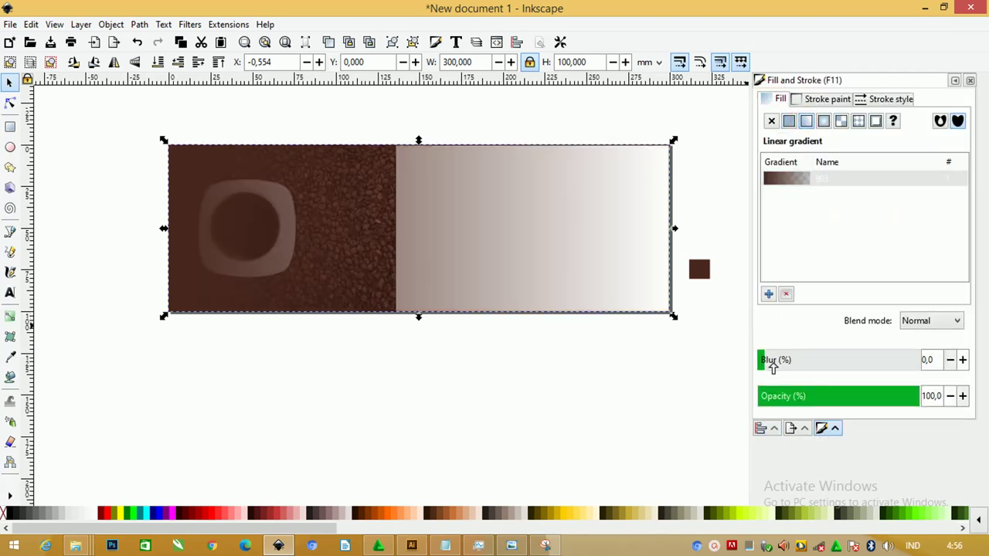
# - Add a middle gradient stop, make the left stop fully transparent, and shift the middle stop right
pyautogui.click(11, 320)
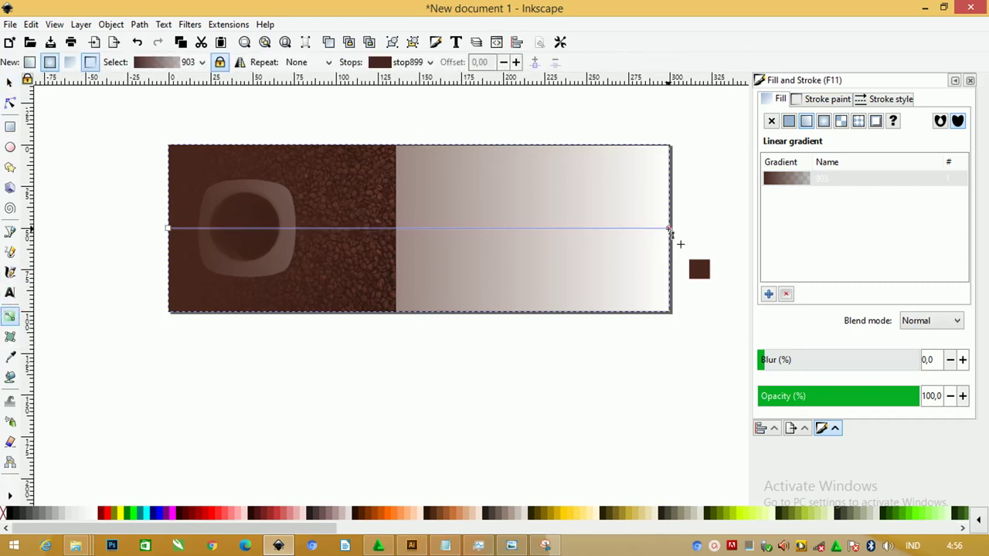
pyautogui.click(669, 229)
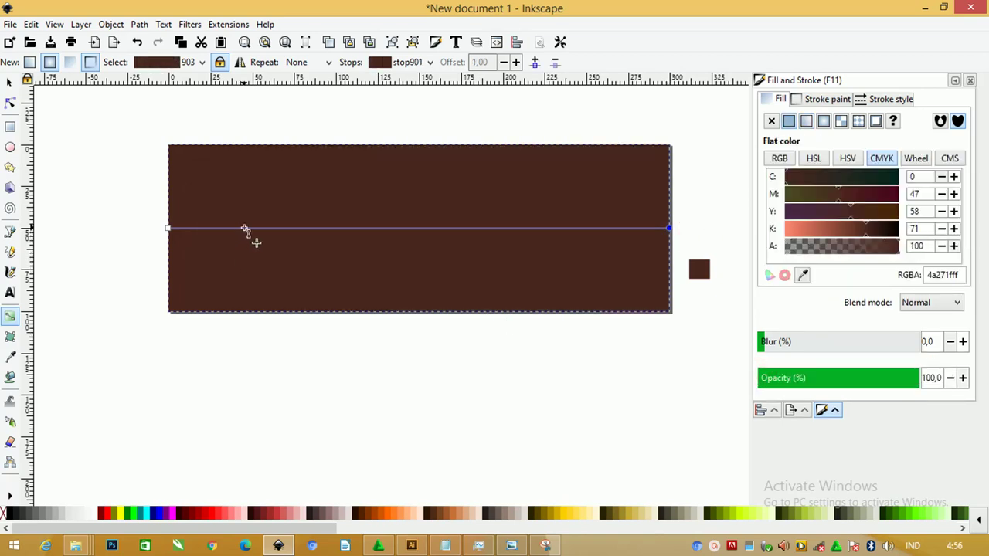
pyautogui.doubleClick(285, 229)
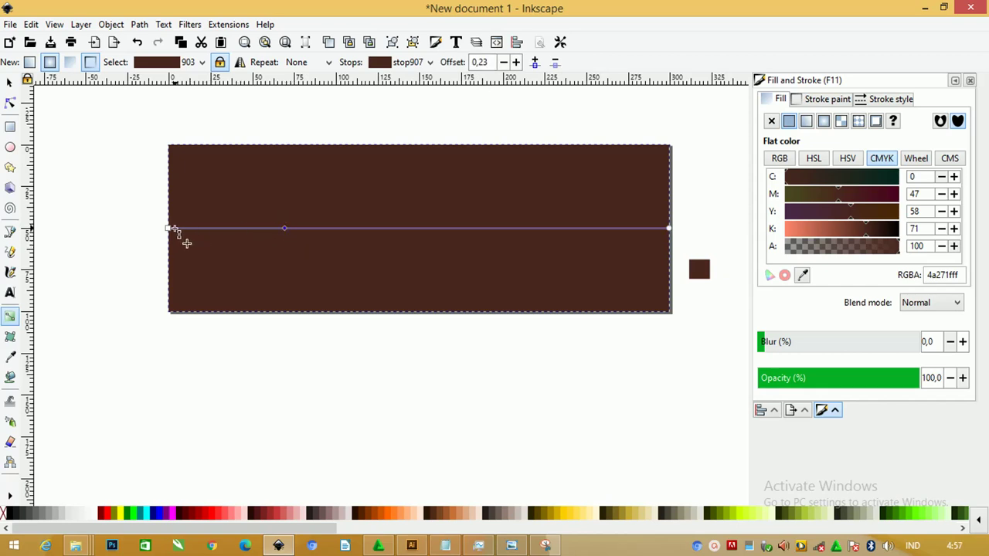
pyautogui.click(168, 229)
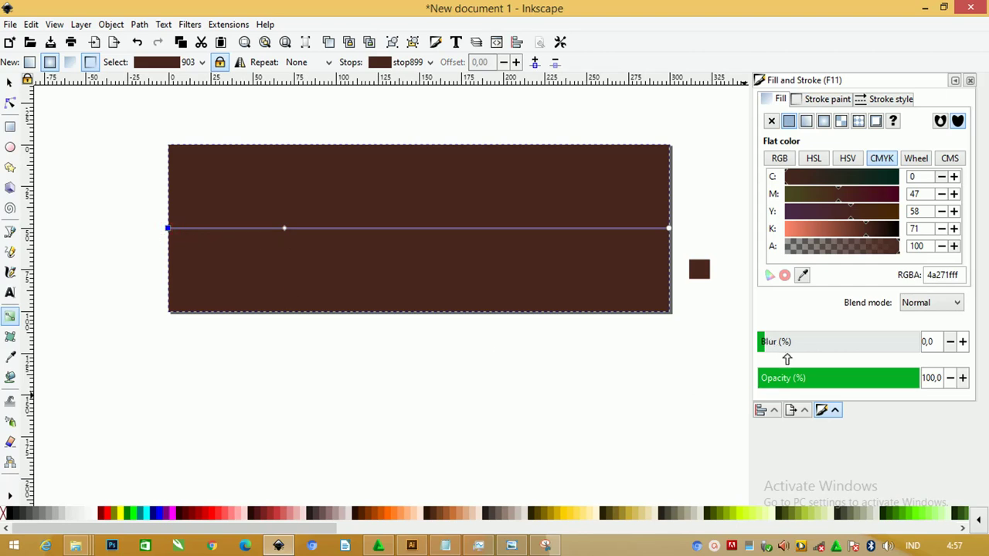
pyautogui.moveTo(903, 375); pyautogui.dragTo(732, 383)
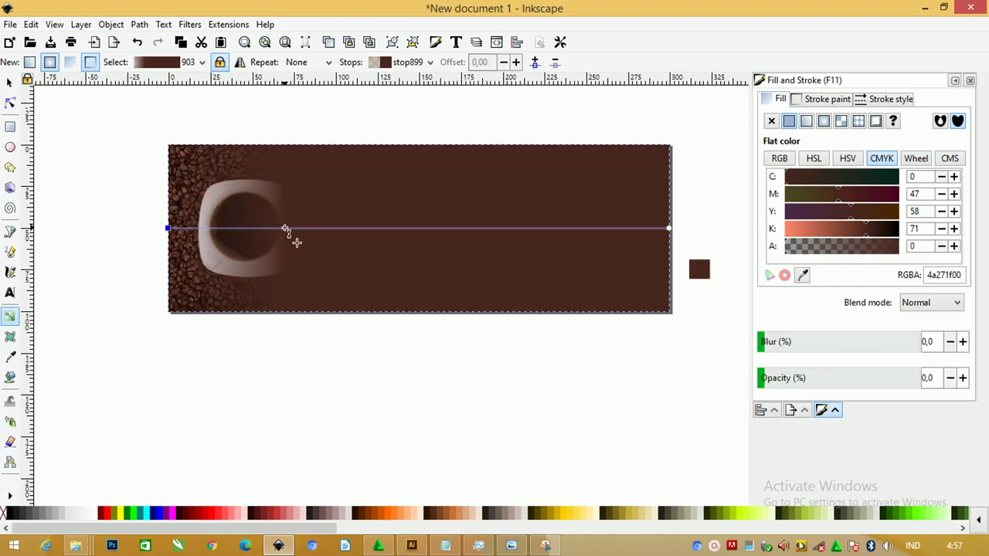
pyautogui.moveTo(284, 229)
pyautogui.mouseDown()
pyautogui.moveTo(390, 230)
pyautogui.moveTo(375, 230)
pyautogui.mouseUp()
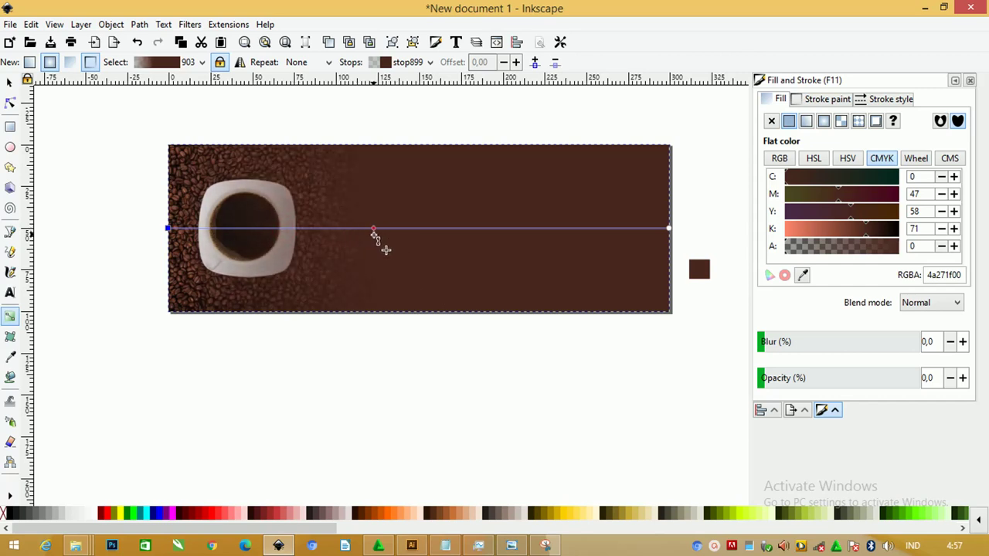
pyautogui.click(10, 83)
pyautogui.click(71, 111)
# - Drag the invisible 300 × 100 mm rectangle beside the coffee photo, to about X 343.248, Y -3.610
pyautogui.scroll(5, 292, 238)
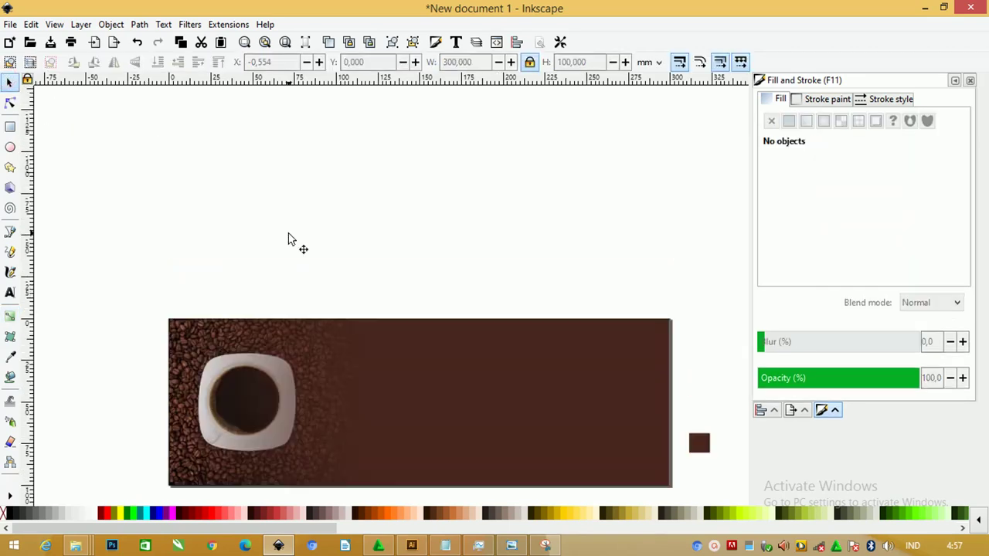
pyautogui.keyDown('ctrl'); pyautogui.scroll(-1, 288, 238); pyautogui.keyUp('ctrl')
pyautogui.keyDown('ctrl'); pyautogui.scroll(-1, 288, 238); pyautogui.keyUp('ctrl')
pyautogui.keyDown('ctrl'); pyautogui.scroll(1, 288, 238); pyautogui.keyUp('ctrl')
pyautogui.keyDown('ctrl'); pyautogui.scroll(-2, 288, 238); pyautogui.keyUp('ctrl')
pyautogui.hotkey('ctrl', 'shift', 'a')
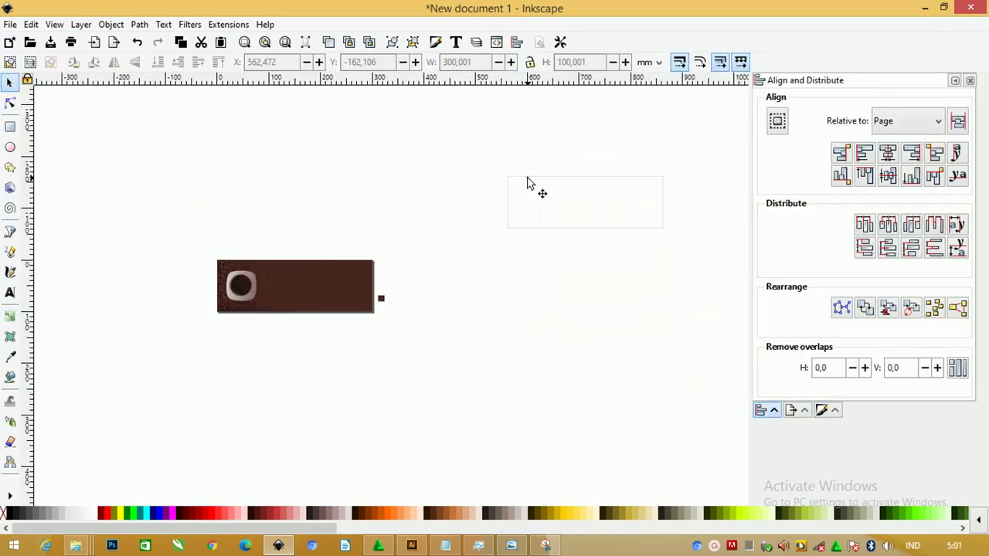
pyautogui.click(514, 185)
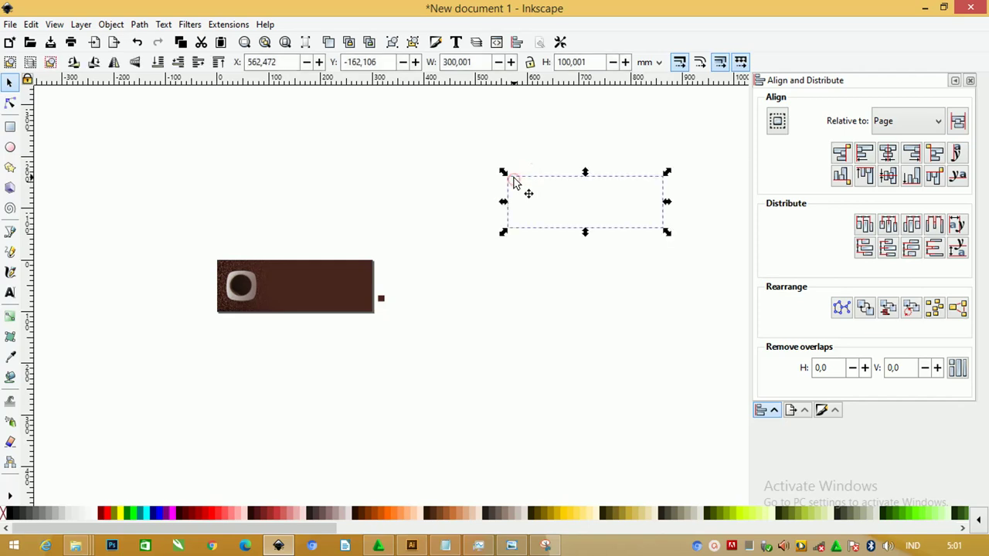
pyautogui.moveTo(512, 181); pyautogui.dragTo(420, 260)
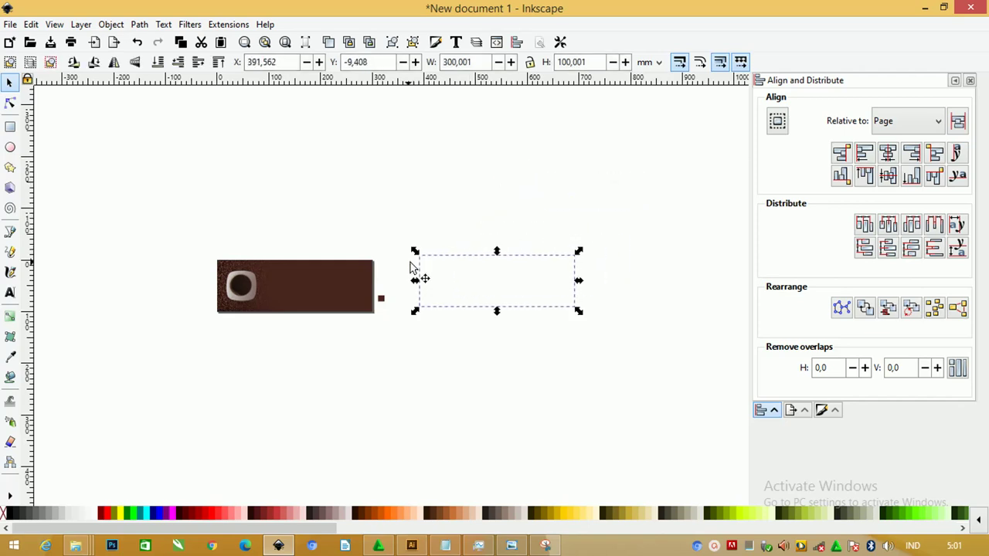
pyautogui.press('z')
pyautogui.moveTo(157, 227); pyautogui.dragTo(640, 348)
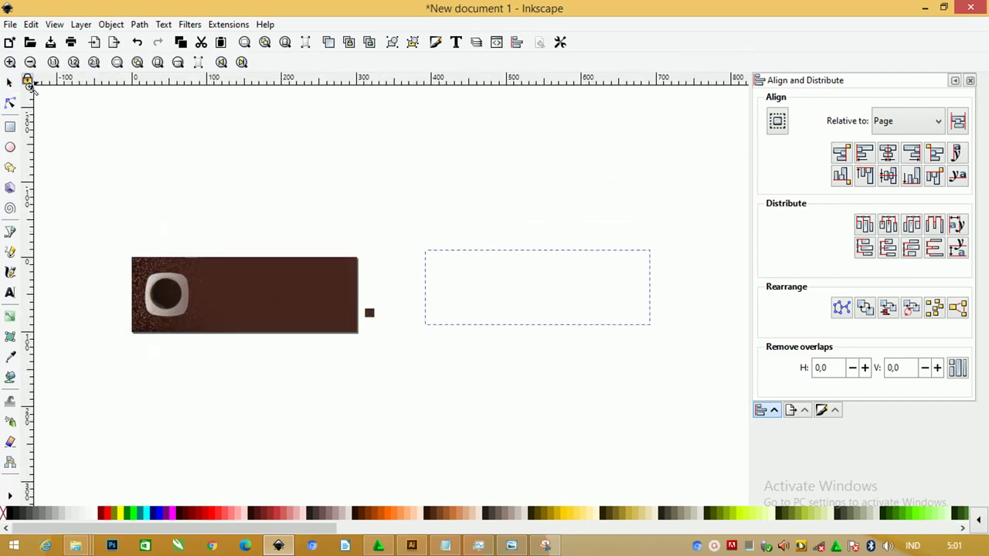
pyautogui.click(10, 81)
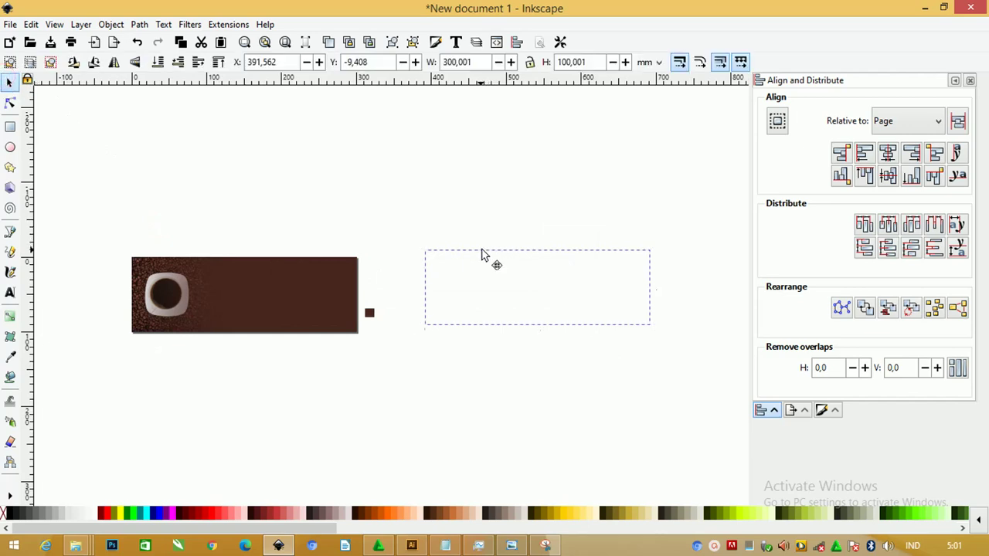
pyautogui.moveTo(482, 255); pyautogui.dragTo(444, 260)
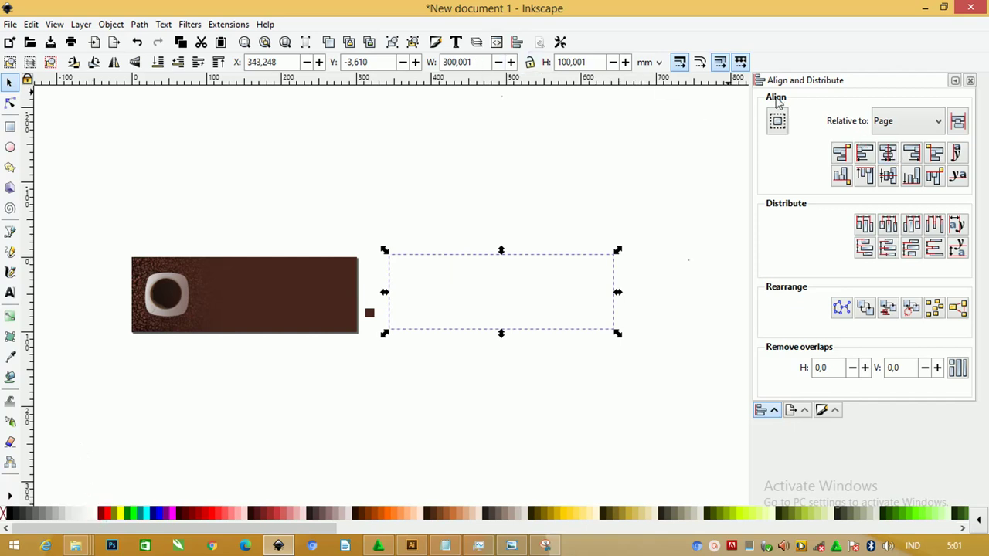
# - Remove the rectangle's stroke and size it to 300 × 100 mm
pyautogui.click(821, 410)
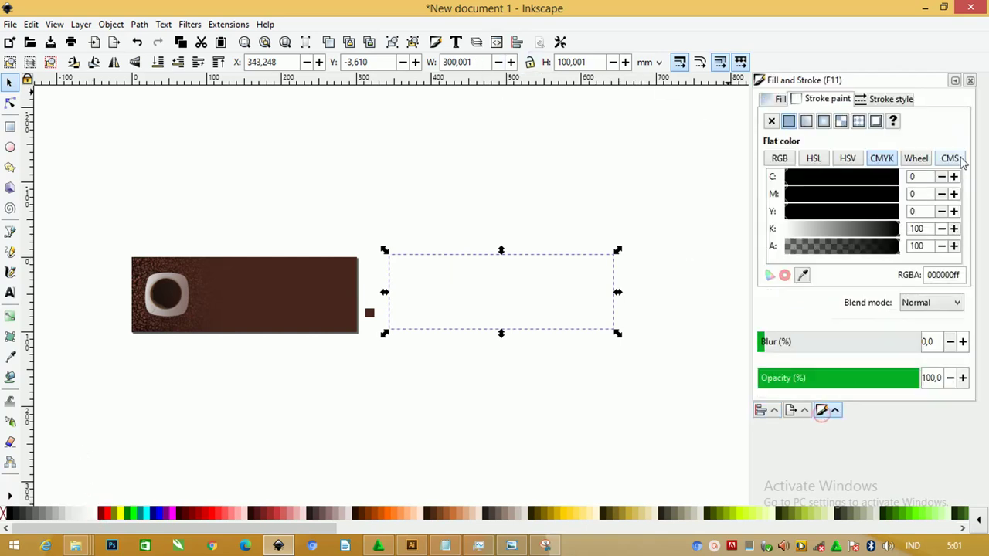
pyautogui.click(772, 122)
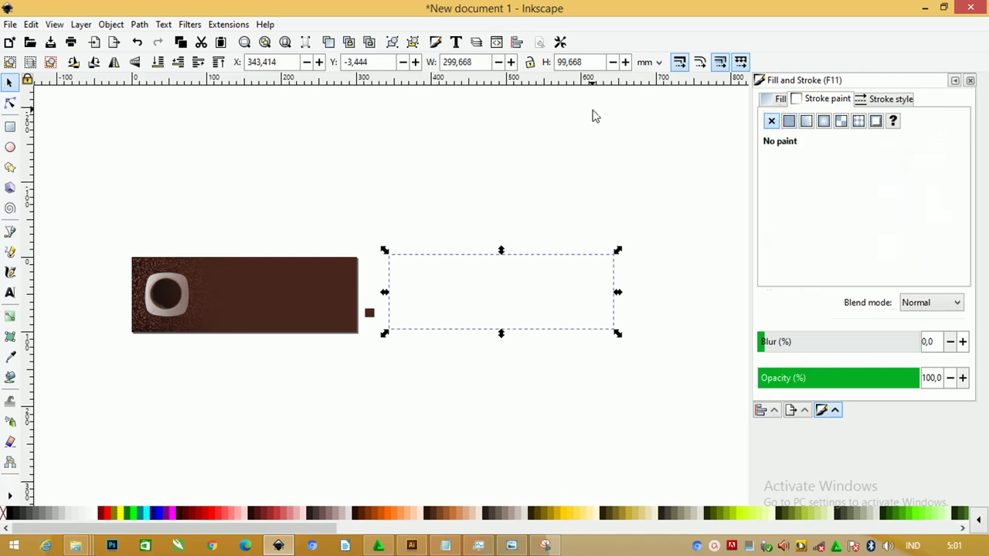
pyautogui.doubleClick(586, 62)
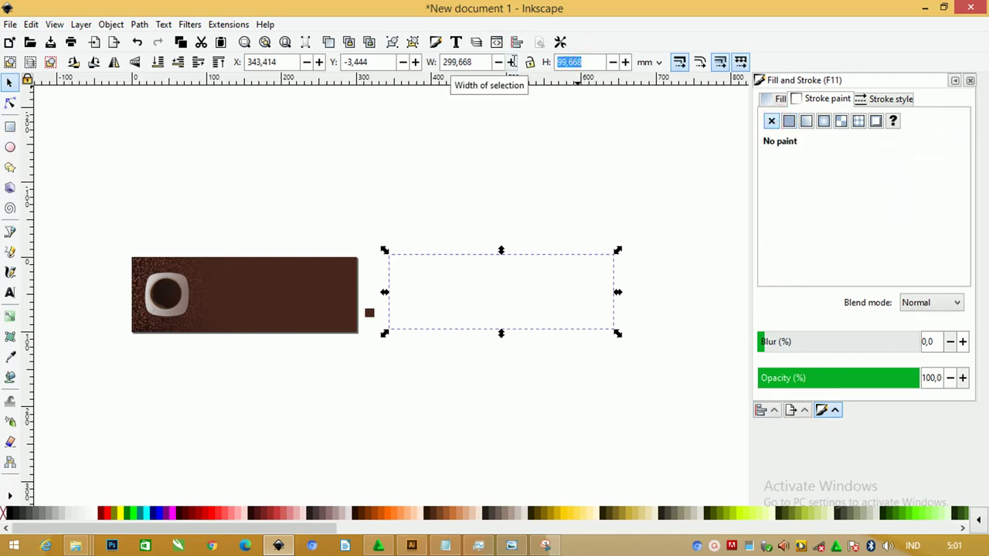
pyautogui.write('100')
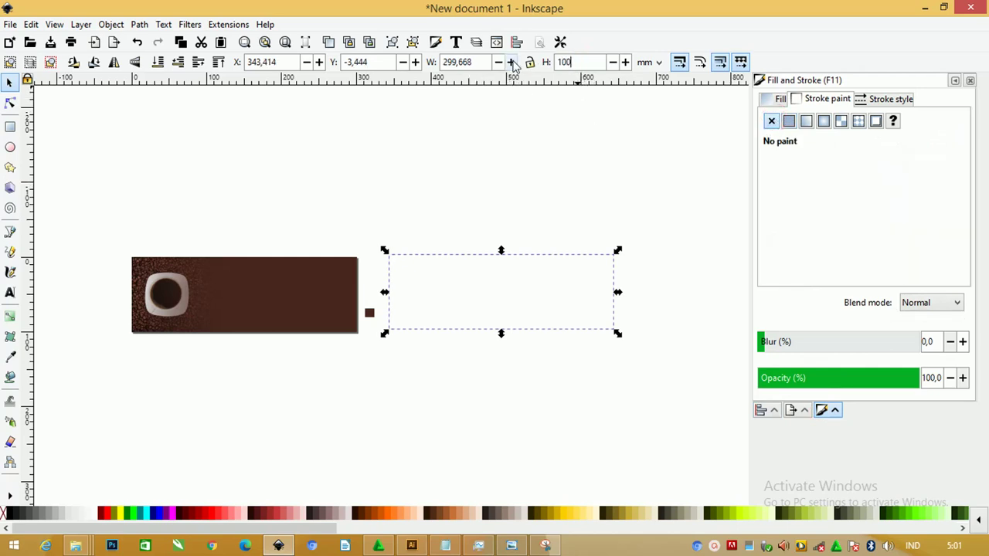
pyautogui.doubleClick(479, 62)
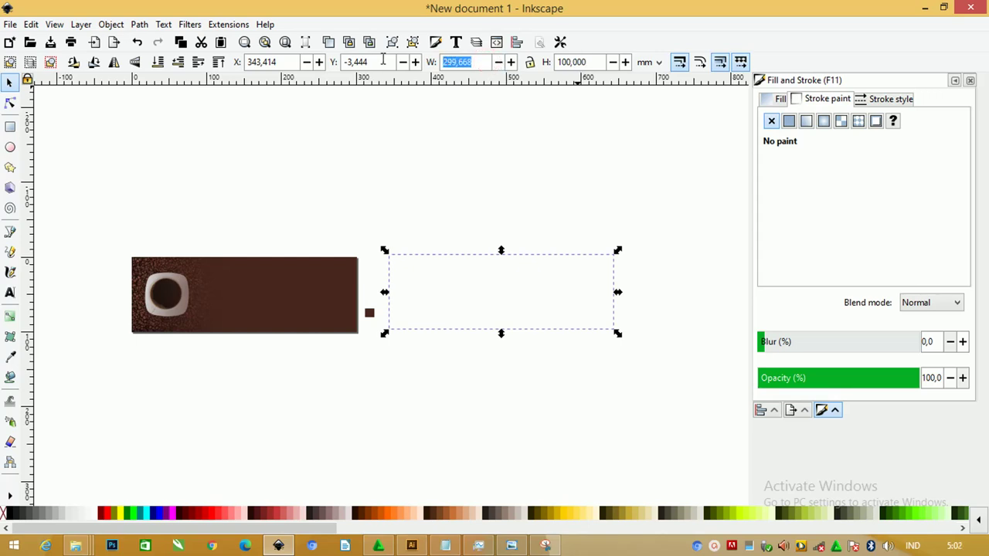
pyautogui.write('20')
# - Raise the rectangle to the top and align its left edge with the page
pyautogui.click(218, 62)
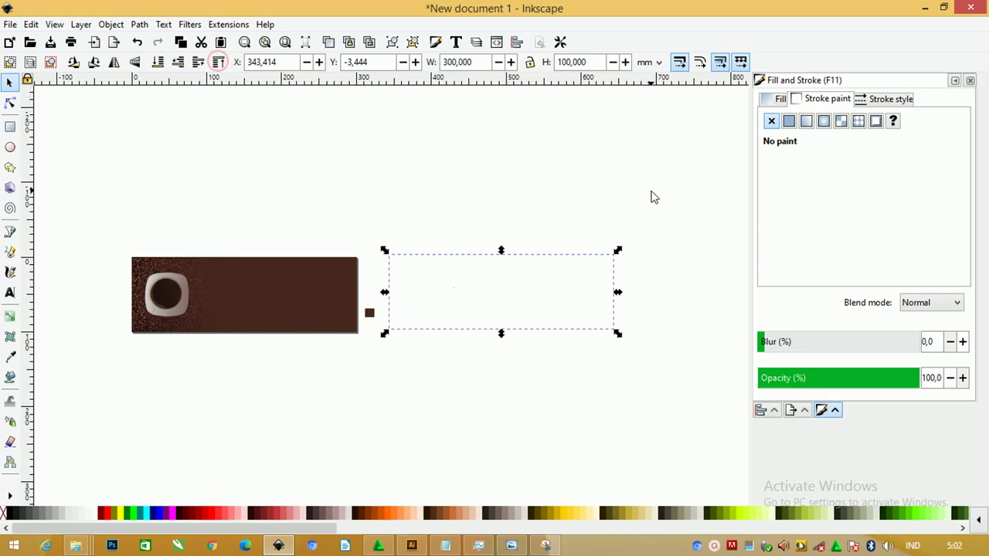
pyautogui.click(762, 410)
pyautogui.click(886, 154)
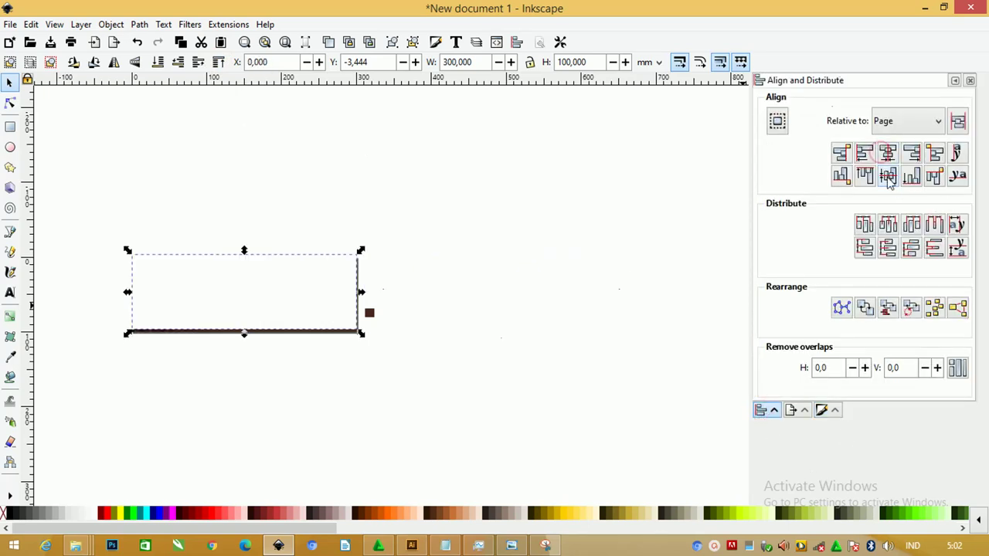
# - Center the rectangle vertically on the page and apply a Dynamic Offset pulled slightly inward
pyautogui.click(888, 175)
pyautogui.click(432, 182)
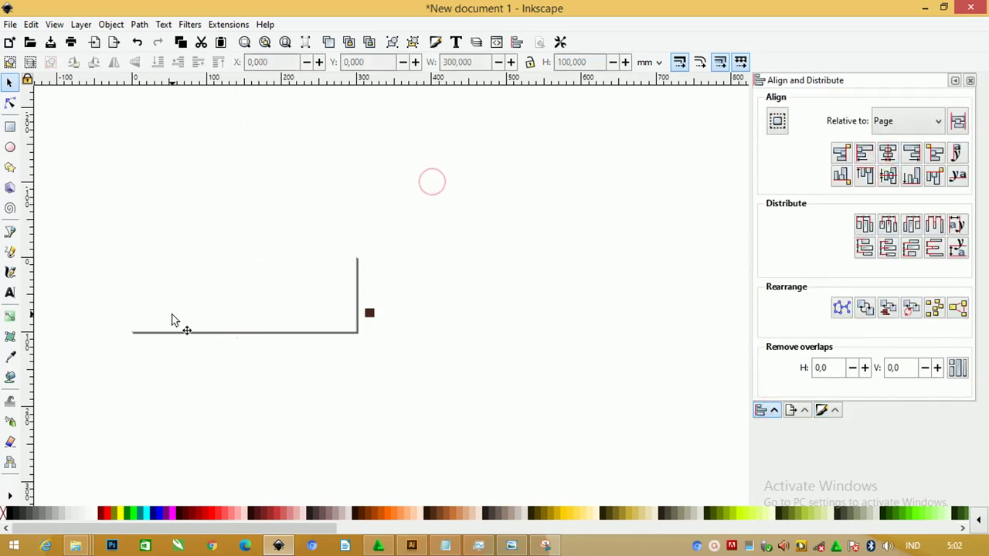
pyautogui.press('z')
pyautogui.moveTo(93, 242); pyautogui.dragTo(375, 327)
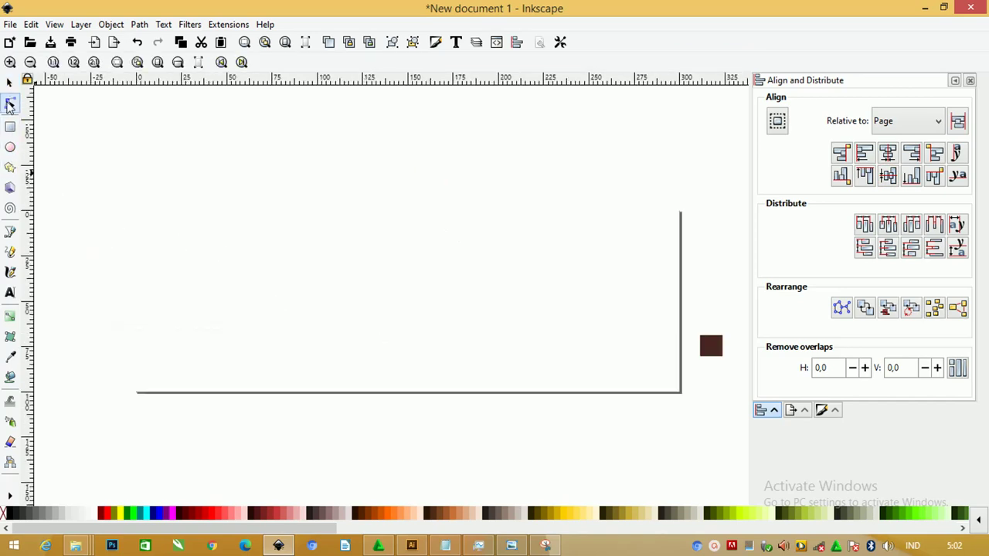
pyautogui.click(9, 83)
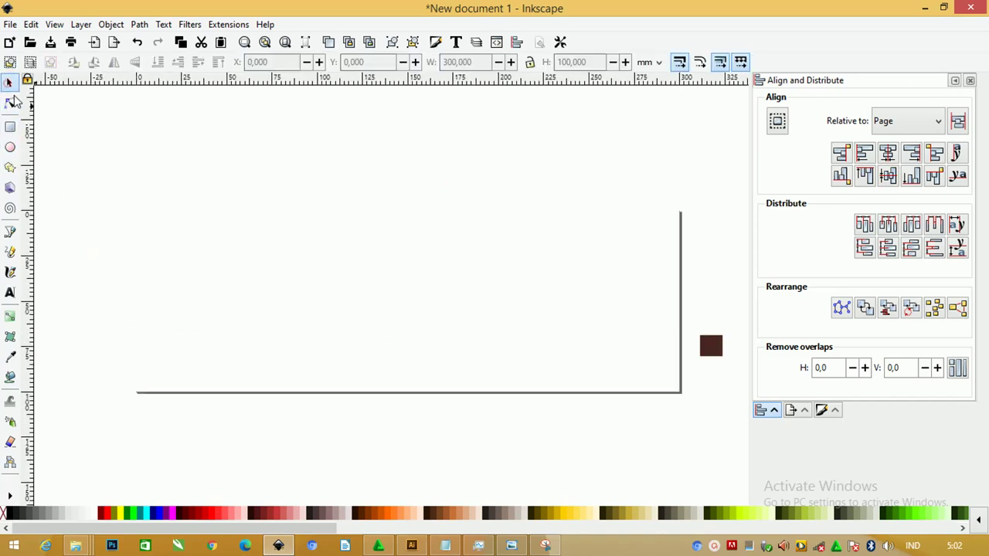
pyautogui.click(314, 227)
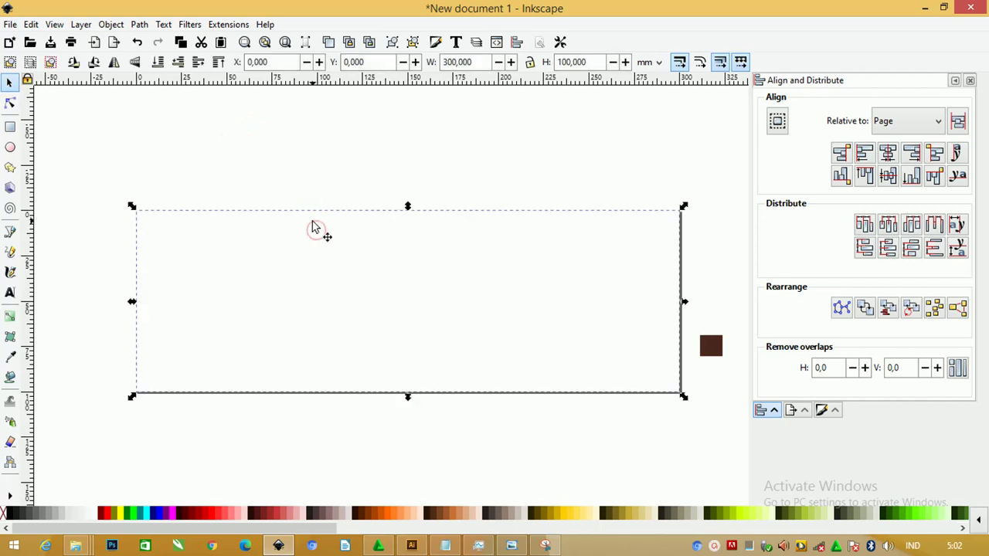
pyautogui.click(139, 24)
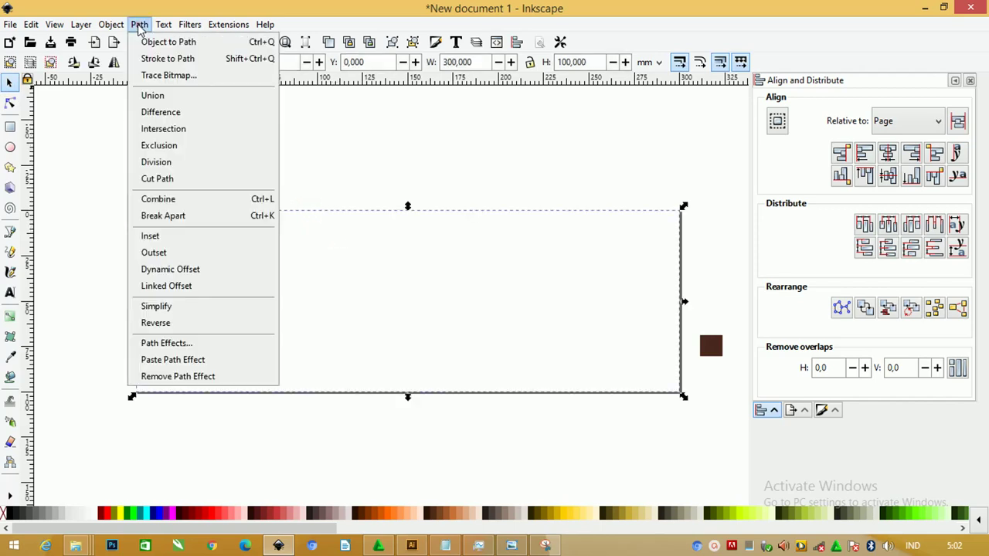
pyautogui.click(180, 272)
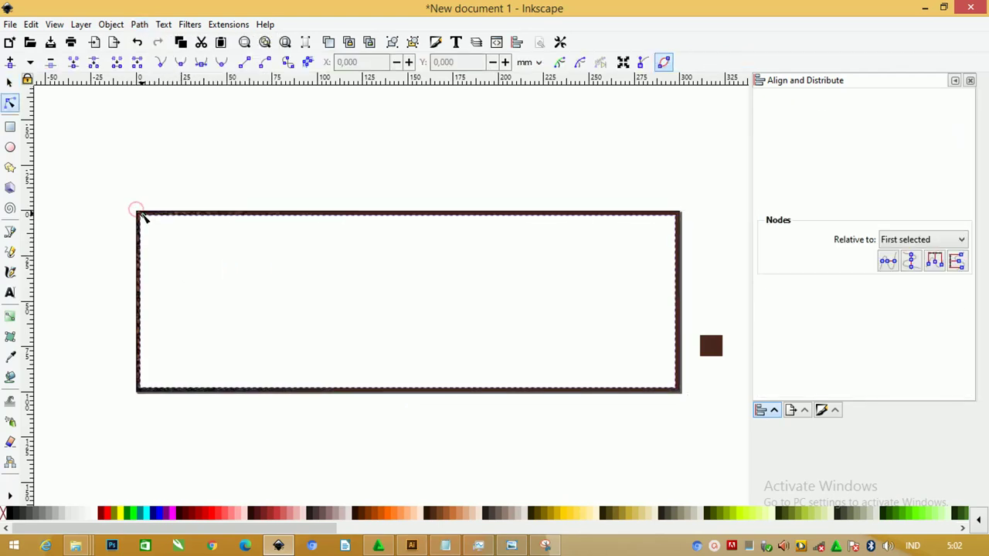
pyautogui.moveTo(137, 213); pyautogui.dragTo(143, 218)
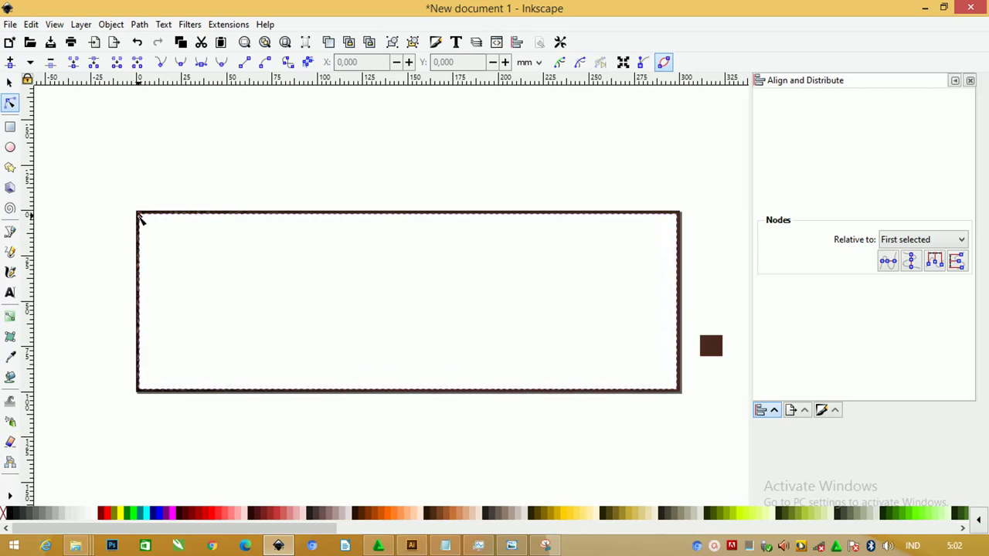
pyautogui.moveTo(142, 221); pyautogui.dragTo(145, 223)
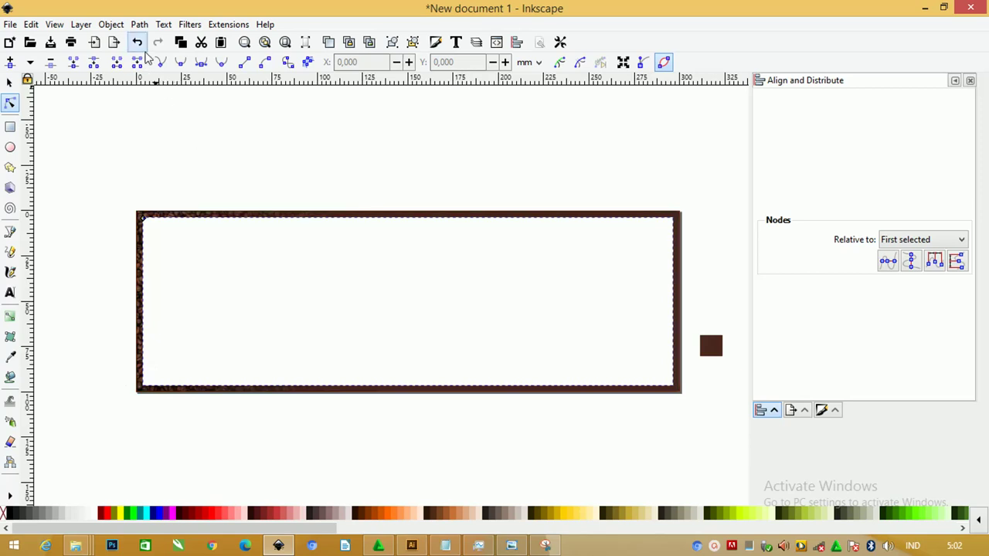
# - Break the offset path apart, give it a white outline, and remove its fill
pyautogui.click(140, 25)
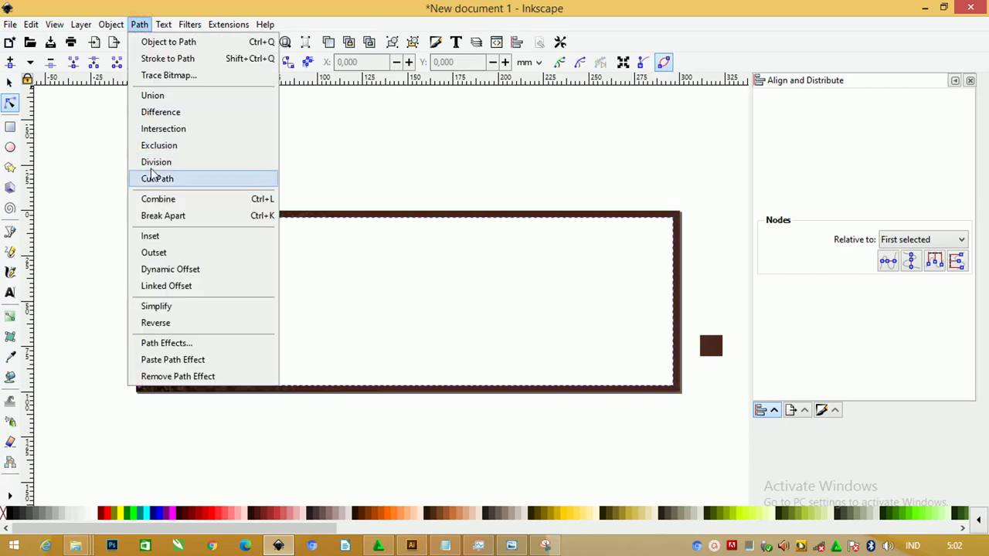
pyautogui.click(171, 217)
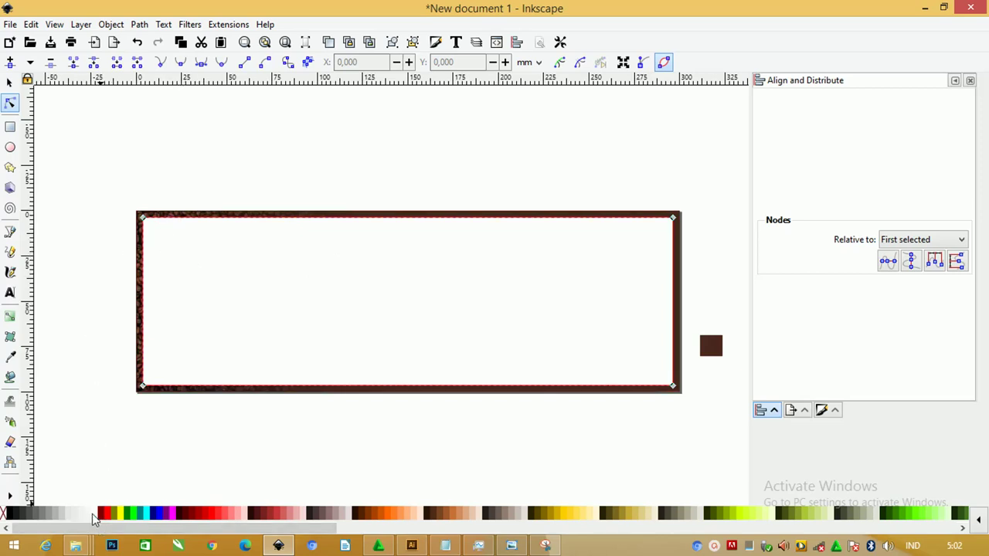
pyautogui.rightClick(93, 517)
pyautogui.click(120, 449)
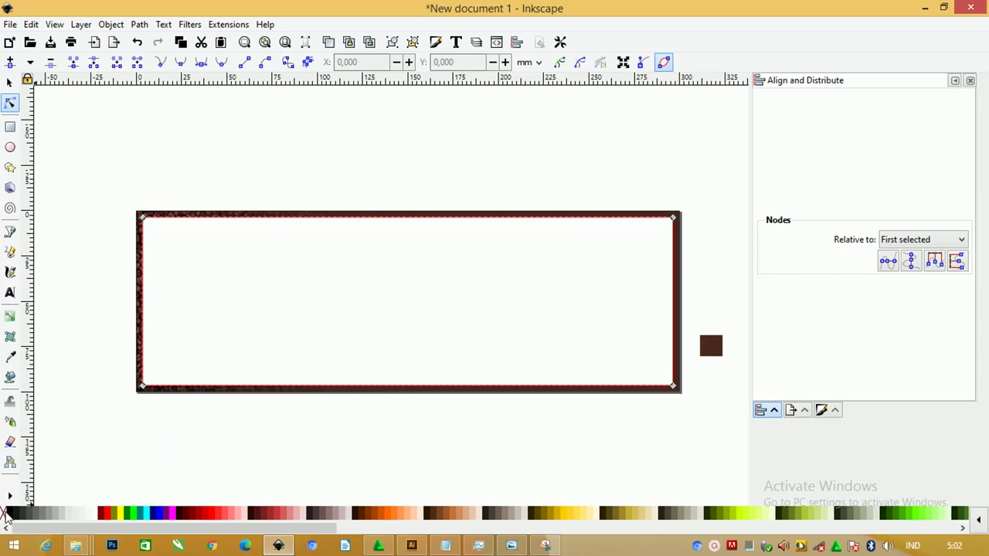
pyautogui.click(4, 514)
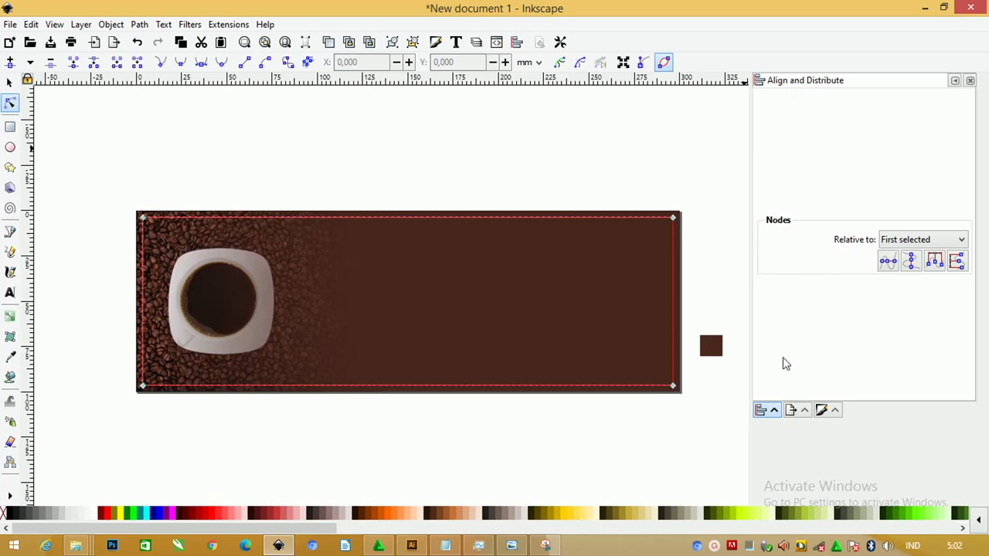
pyautogui.click(823, 411)
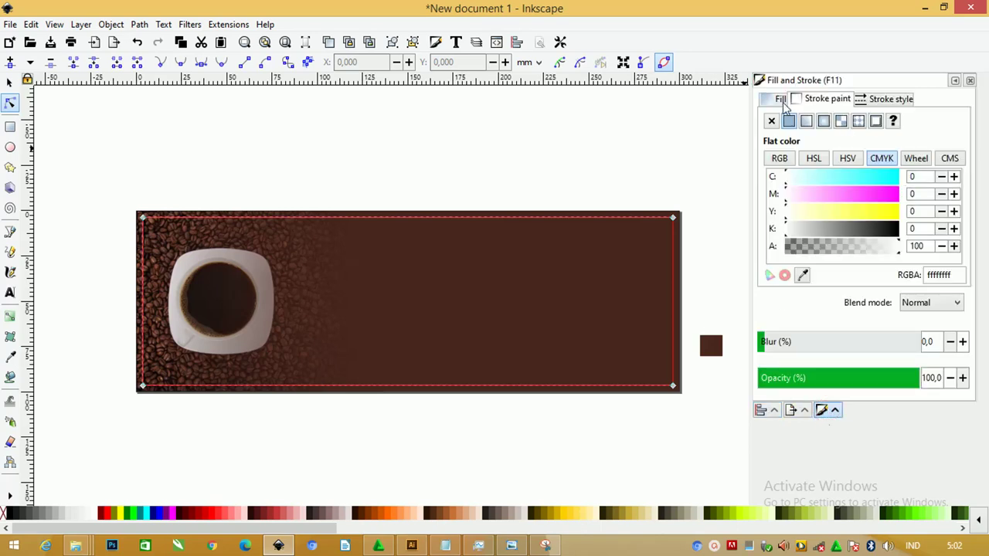
# - Set the white frame's stroke width to 0.633 mm and deselect it to check the border
pyautogui.click(878, 101)
pyautogui.click(861, 122)
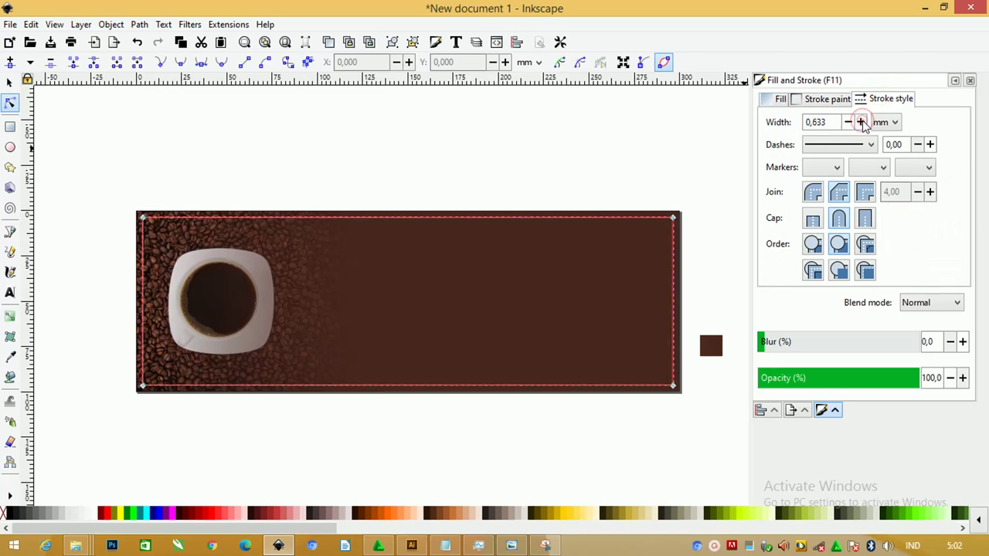
pyautogui.click(576, 153)
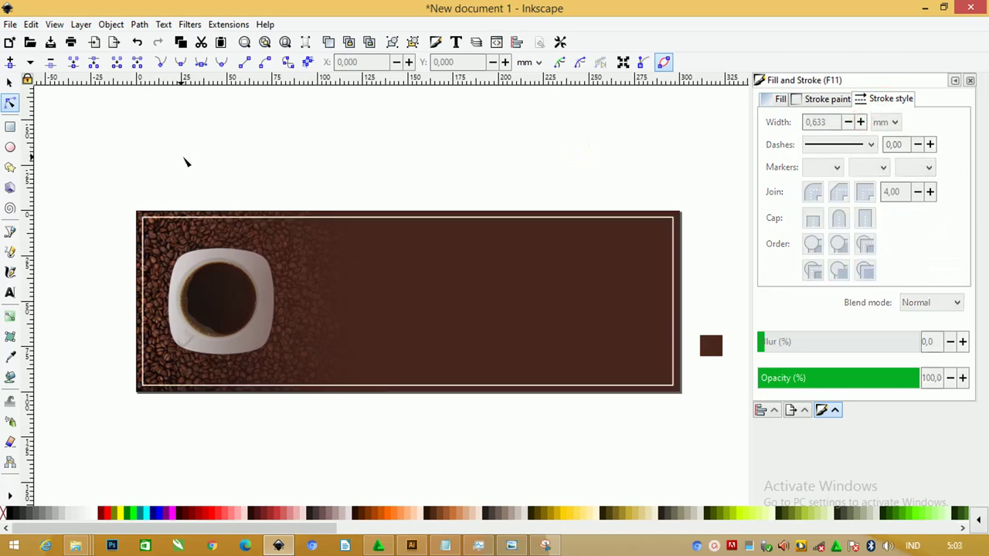
pyautogui.click(10, 83)
pyautogui.click(177, 128)
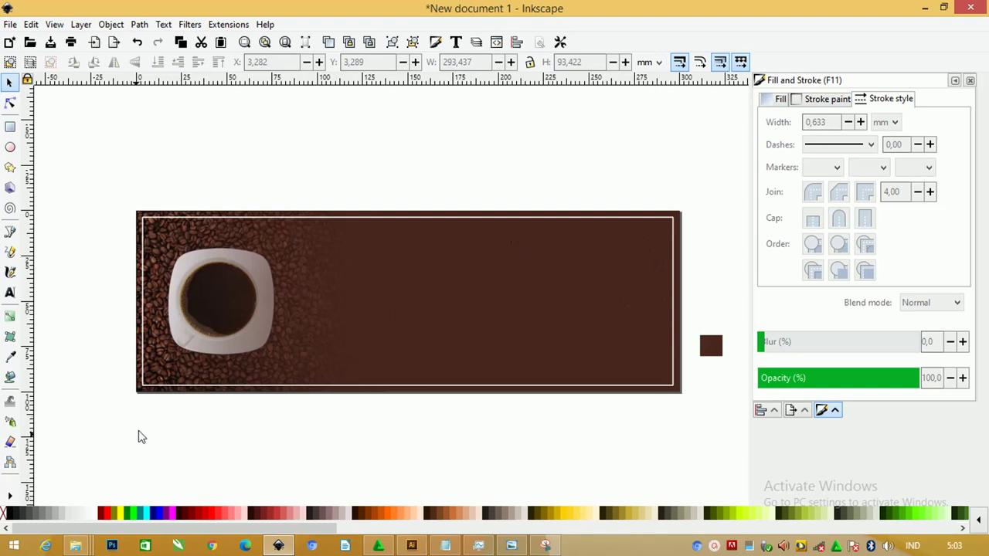
pyautogui.click(90, 545)
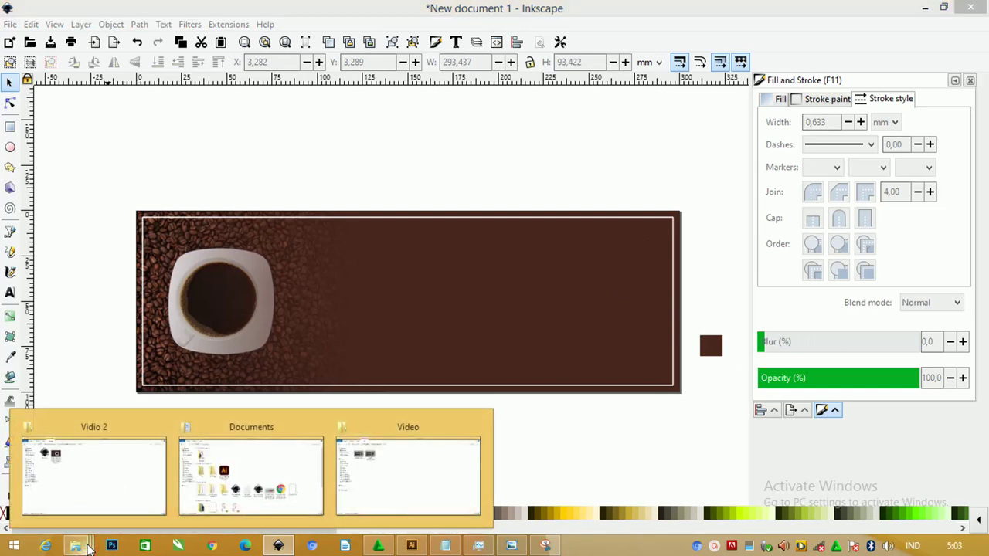
# - Open Bahan.svg from the Vidio 2 folder with the Inkscape vector graphics editor
pyautogui.click(83, 503)
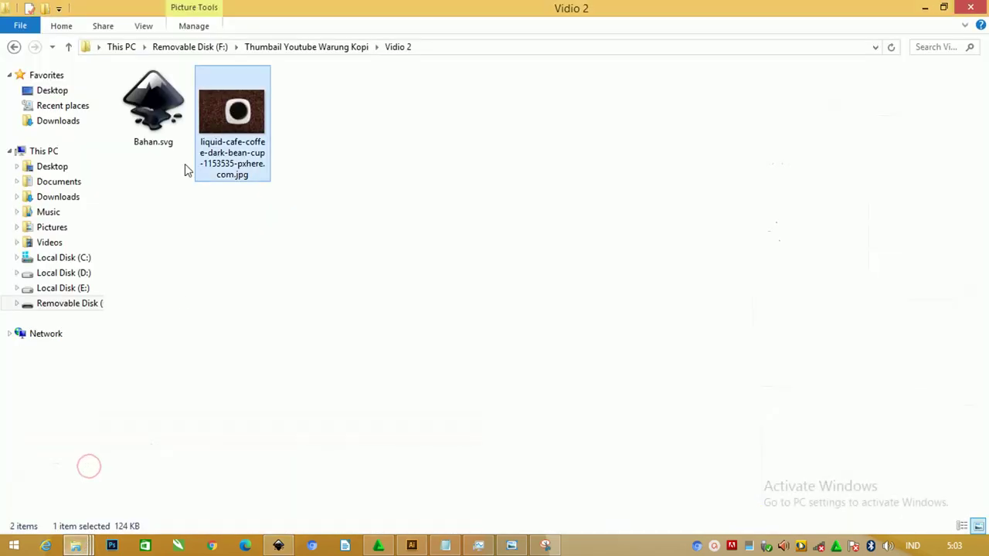
pyautogui.click(157, 114)
pyautogui.rightClick(157, 115)
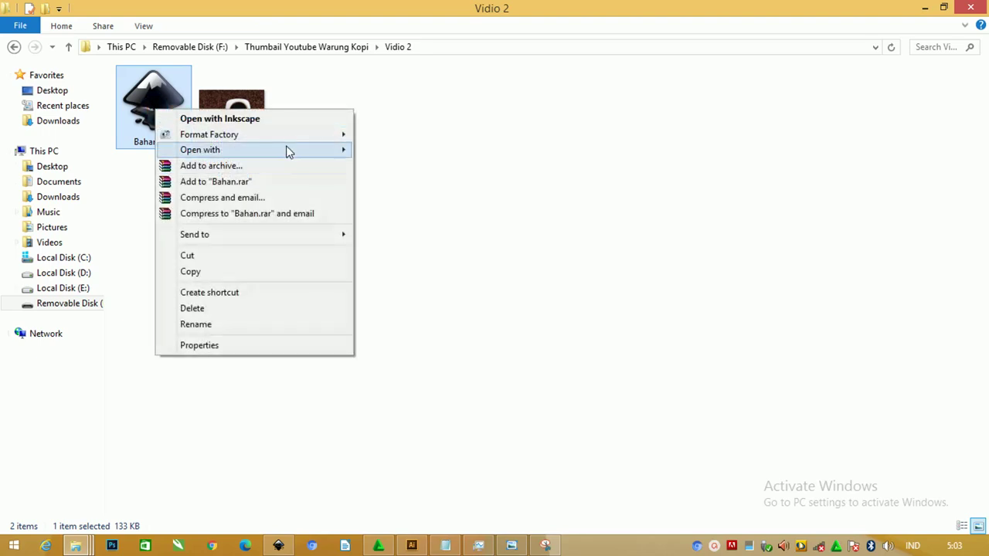
pyautogui.moveTo(200, 150)
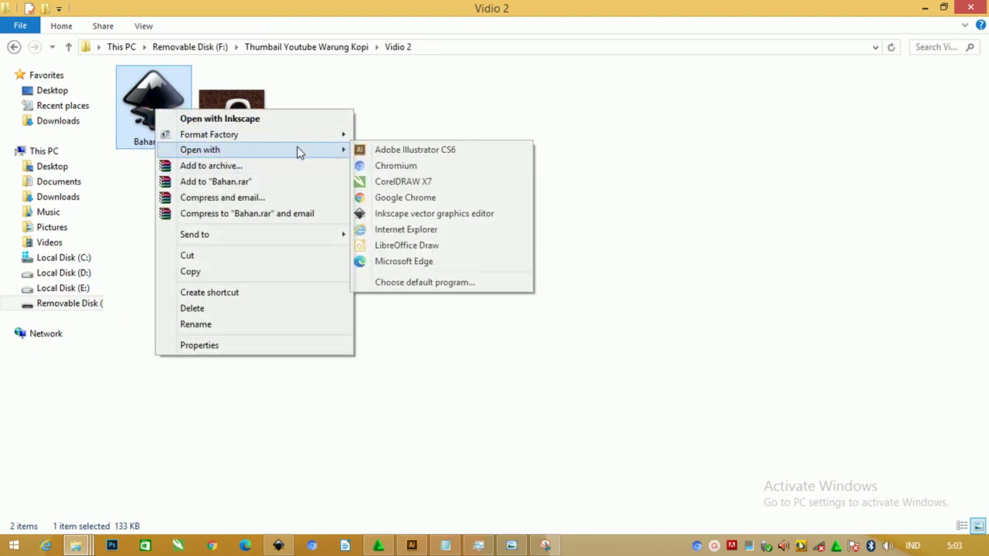
pyautogui.click(388, 213)
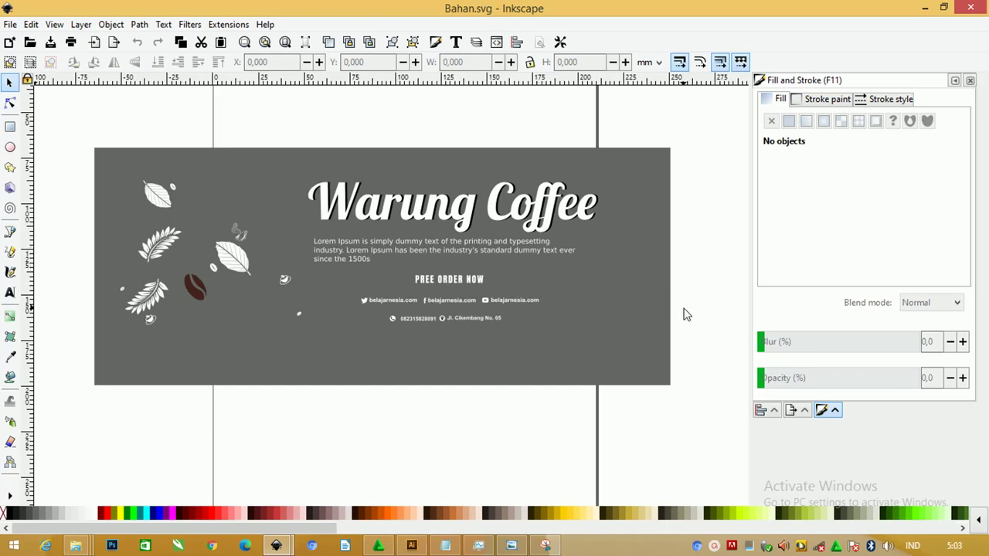
# - Copy the title and text blocks from Bahan.svg and paste them beside the banner's left edge
pyautogui.moveTo(720, 342); pyautogui.dragTo(299, 163)
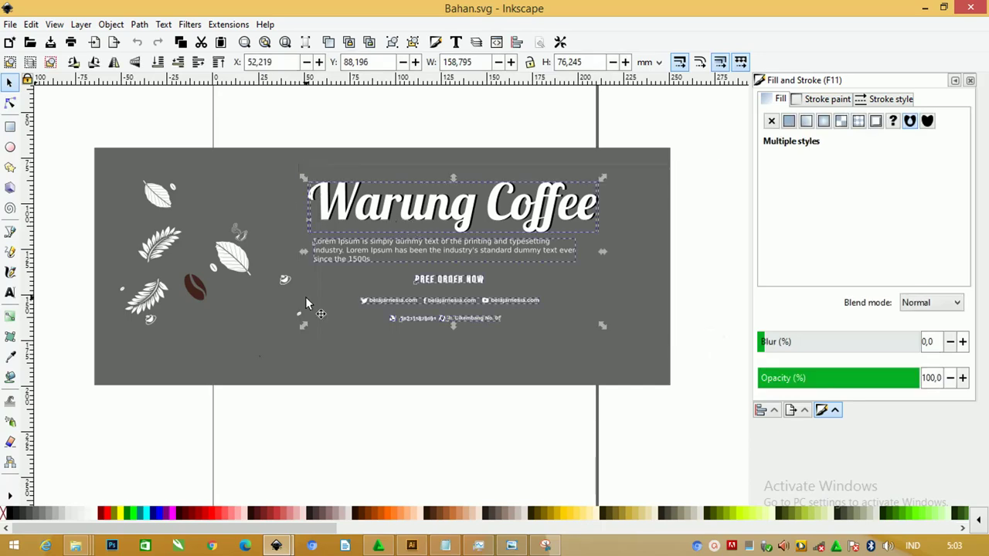
pyautogui.click(278, 541)
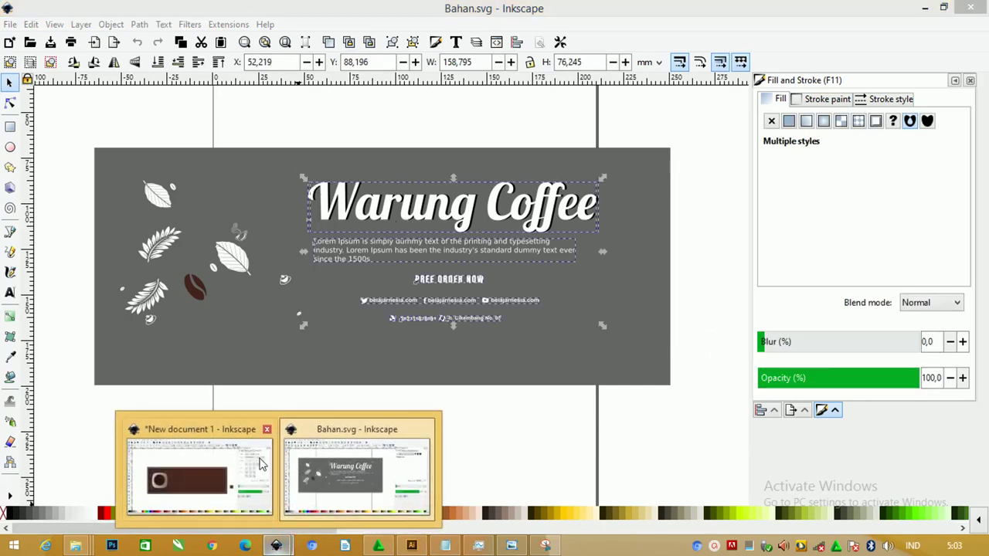
pyautogui.click(199, 475)
pyautogui.hotkey('ctrl', 'v')
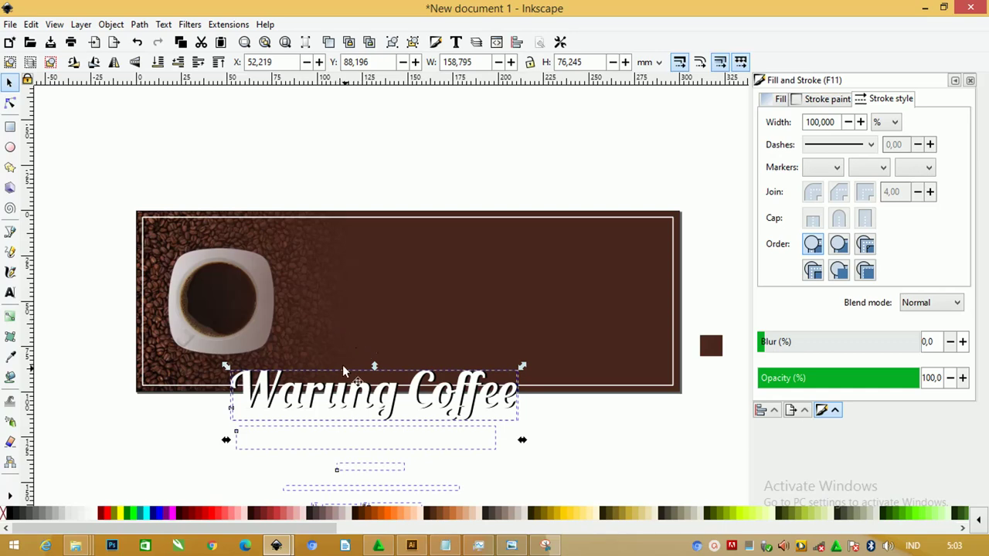
pyautogui.moveTo(387, 401)
pyautogui.mouseDown()
pyautogui.moveTo(467, 241)
pyautogui.moveTo(351, 330)
pyautogui.mouseUp()
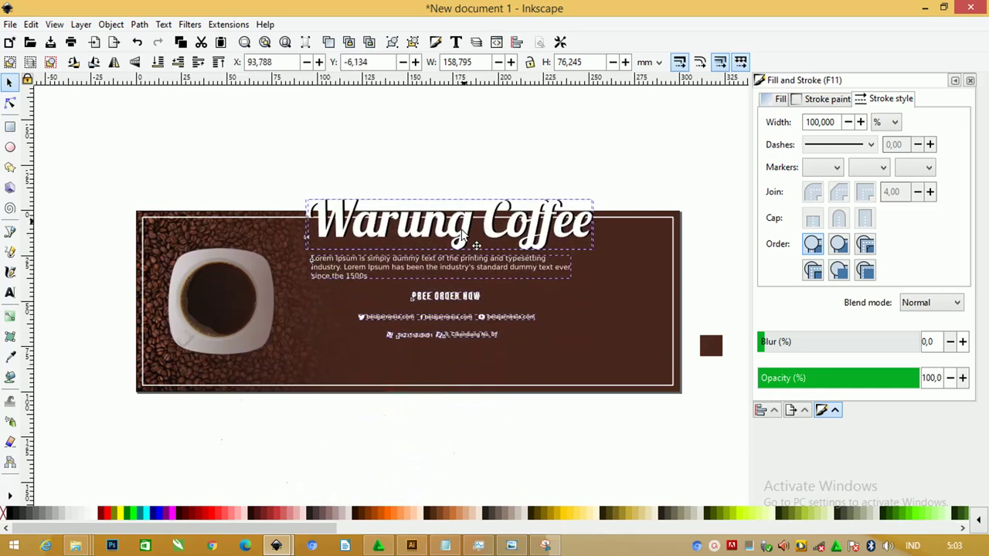
pyautogui.scroll(-2, 310, 265)
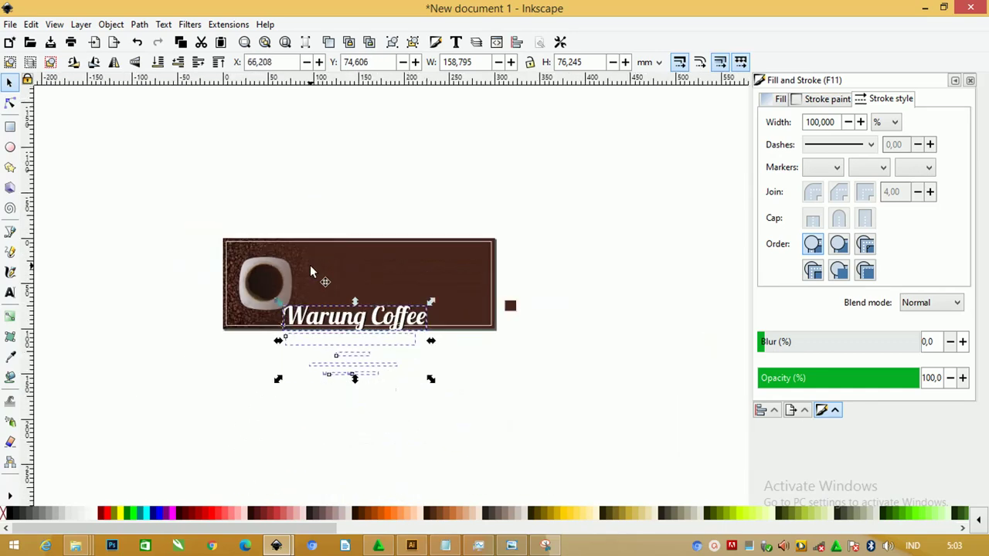
pyautogui.moveTo(356, 328)
pyautogui.mouseDown()
pyautogui.moveTo(249, 301)
pyautogui.moveTo(194, 253)
pyautogui.moveTo(228, 279)
pyautogui.mouseUp()
pyautogui.scroll(1, 228, 282)
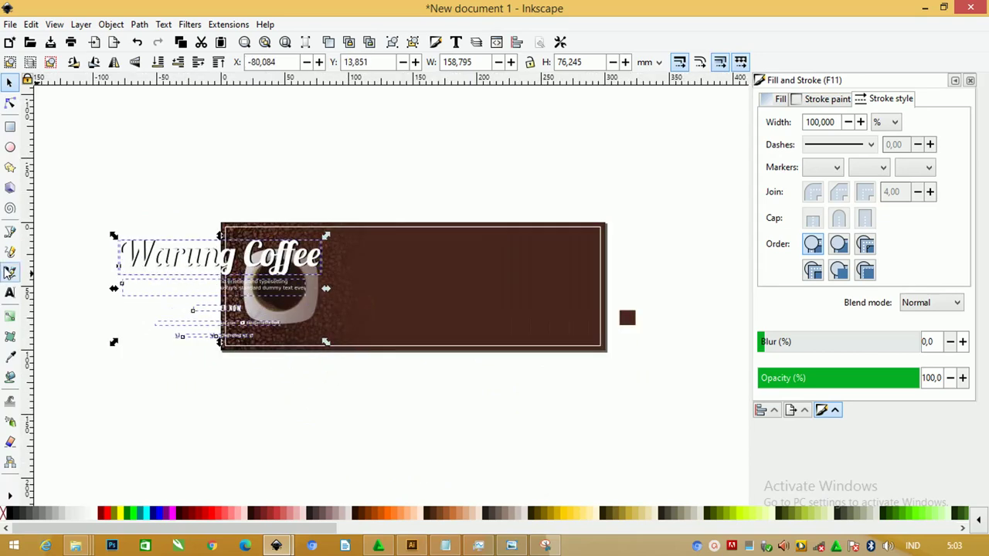
pyautogui.scroll(1, 268, 261)
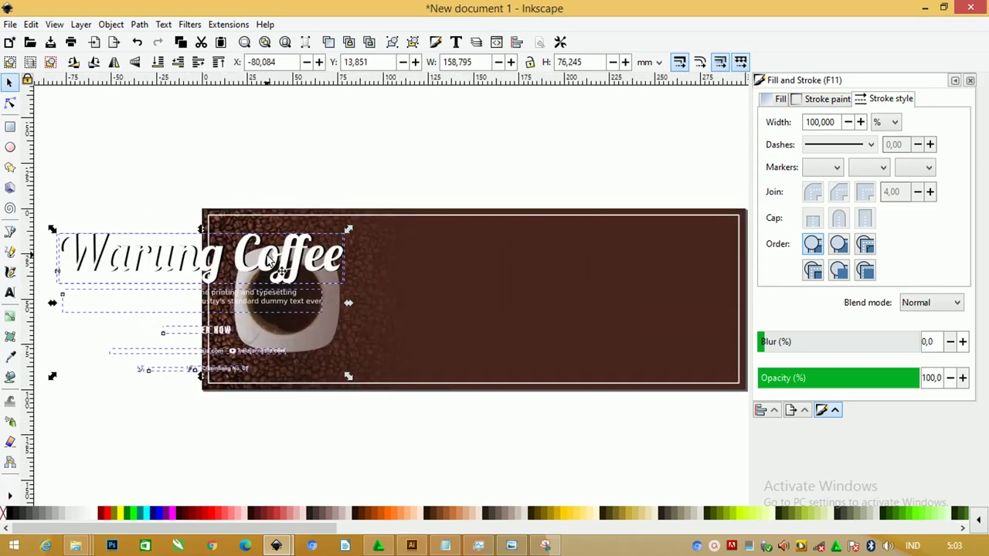
pyautogui.click(11, 292)
# - Type 'Warung Coffee' on the banner's brown right side and set its font to Lobster
pyautogui.click(518, 253)
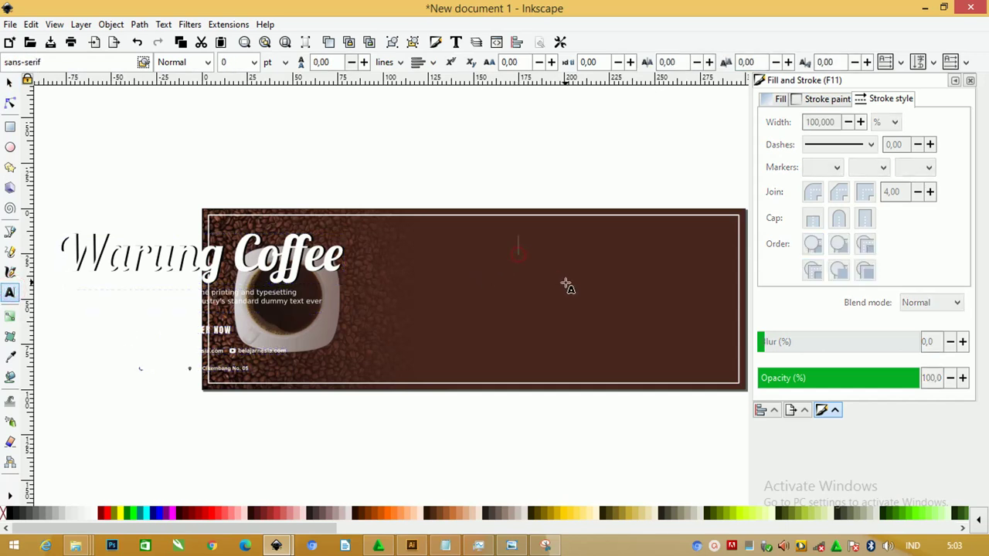
pyautogui.write('Warun')
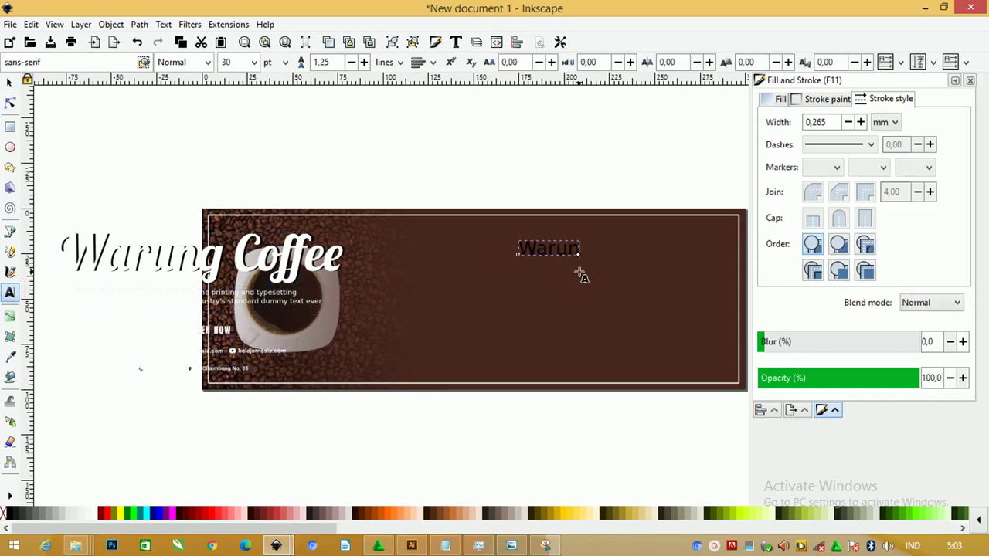
pyautogui.write('g Cof')
pyautogui.write('fee')
pyautogui.hotkey('ctrl', 'a')
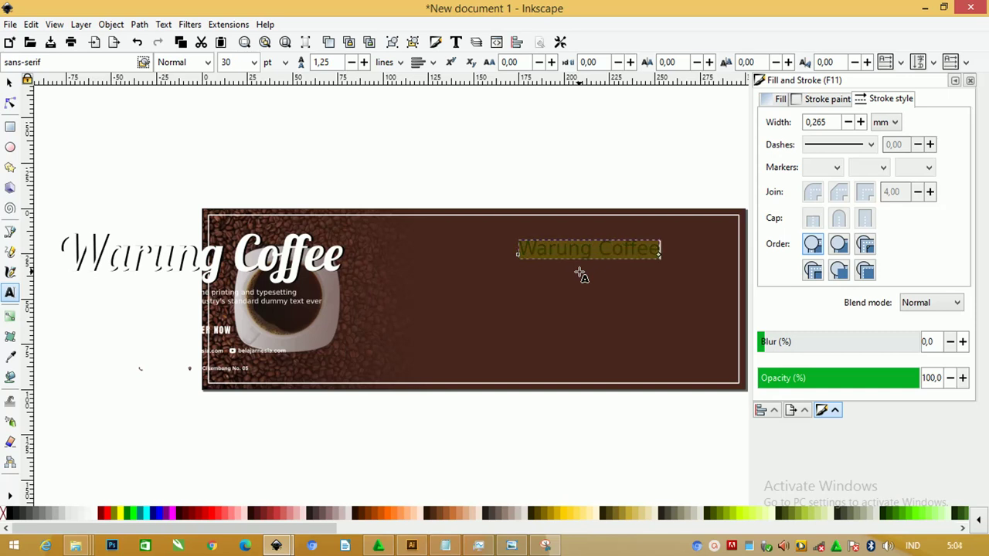
pyautogui.tripleClick(65, 62)
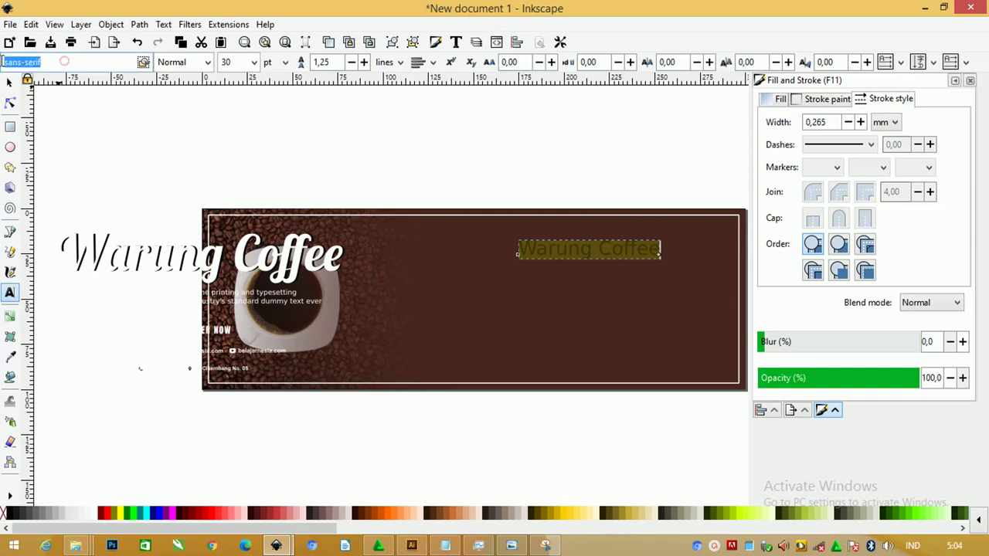
pyautogui.write('lo')
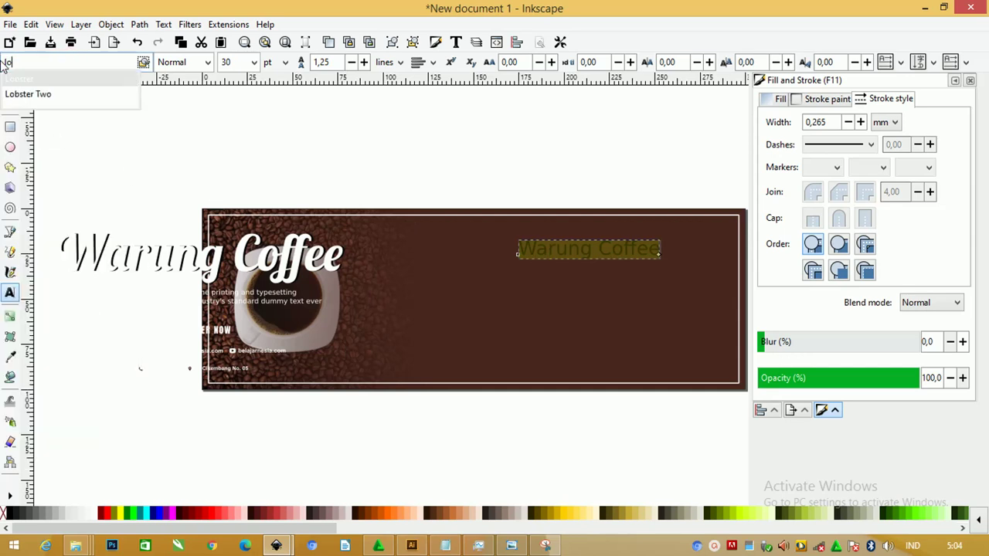
pyautogui.click(23, 94)
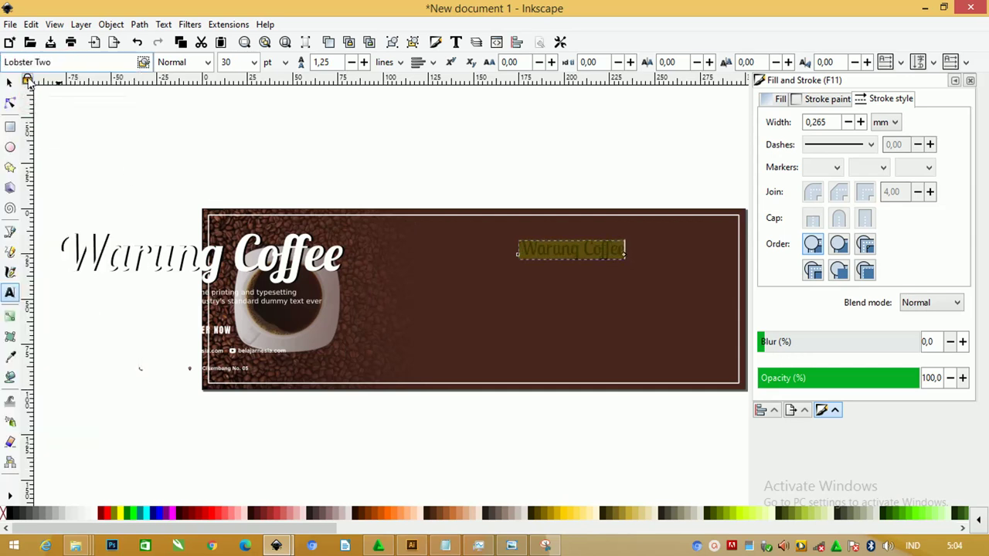
pyautogui.hotkey('ctrl', 'shift', 'Left')
pyautogui.press('BackSpace')
pyautogui.press('Return')
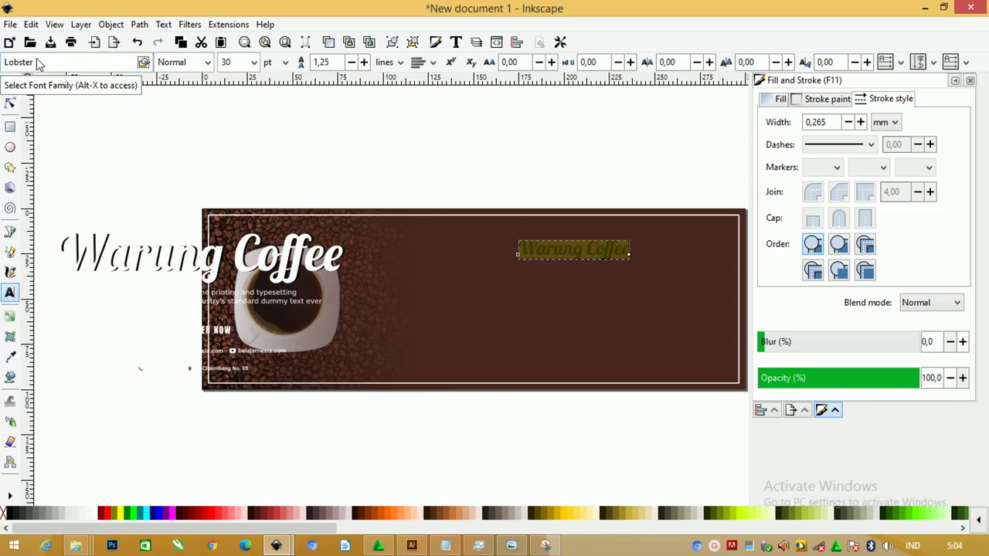
pyautogui.click(9, 83)
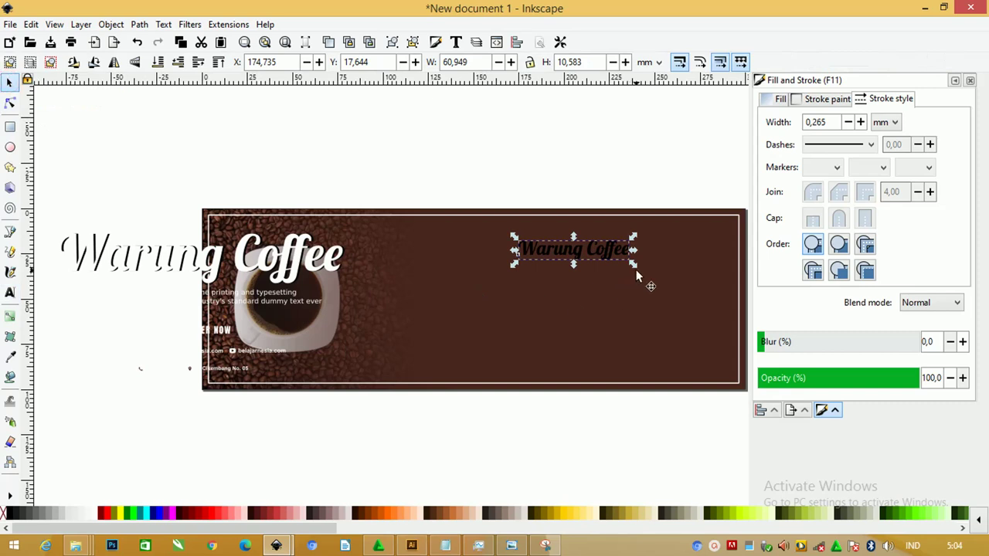
# - Enlarge the Warung Coffee title to about 168 × 29 mm across the right half and make it white
pyautogui.moveTo(633, 264); pyautogui.dragTo(734, 338)
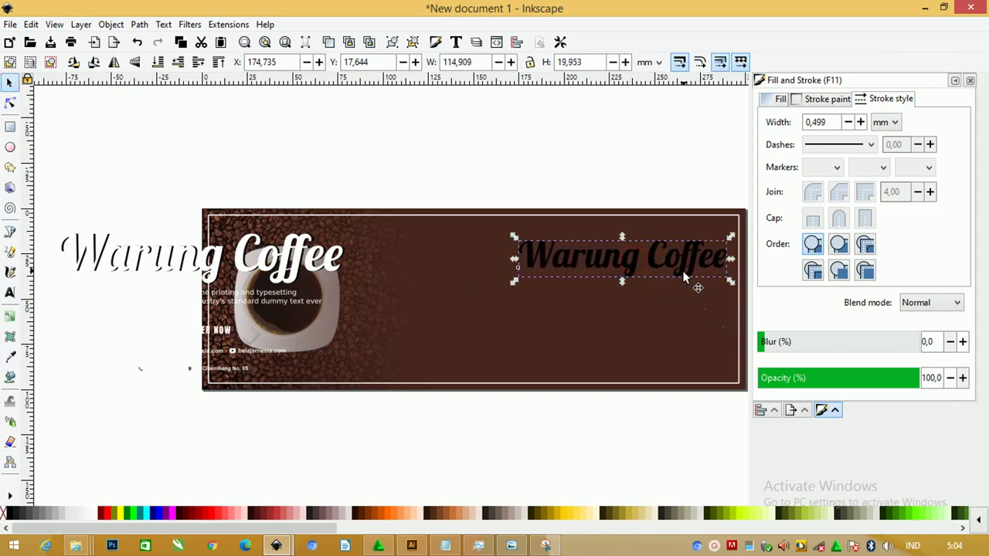
pyautogui.moveTo(683, 277); pyautogui.dragTo(635, 317)
pyautogui.moveTo(473, 281)
pyautogui.mouseDown()
pyautogui.moveTo(431, 258)
pyautogui.moveTo(448, 258)
pyautogui.mouseUp()
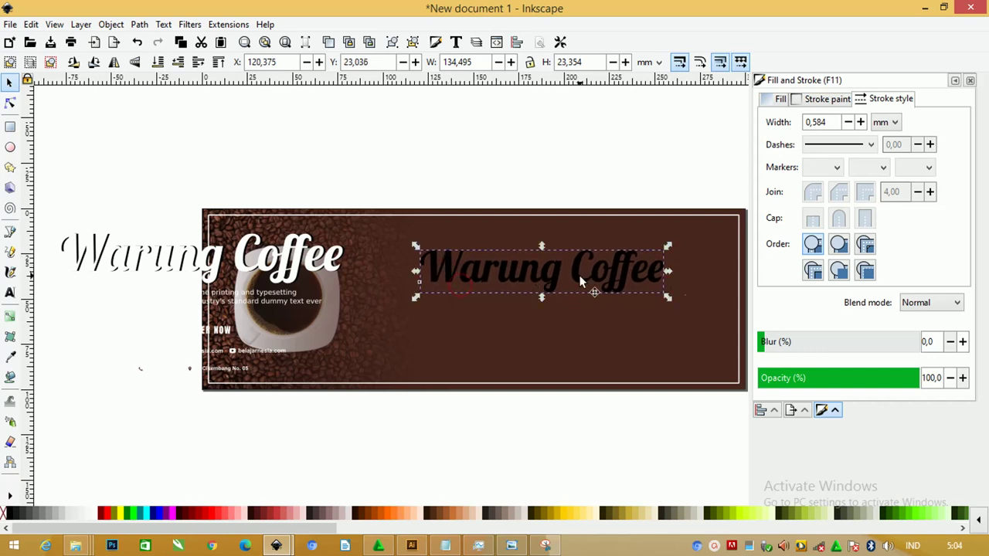
pyautogui.moveTo(669, 301); pyautogui.dragTo(712, 305)
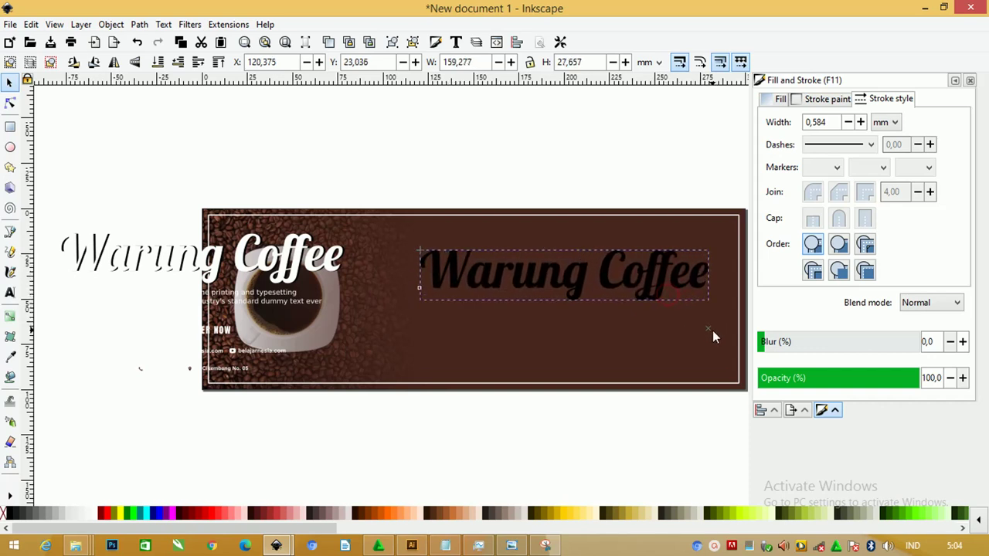
pyautogui.moveTo(415, 247); pyautogui.dragTo(398, 238)
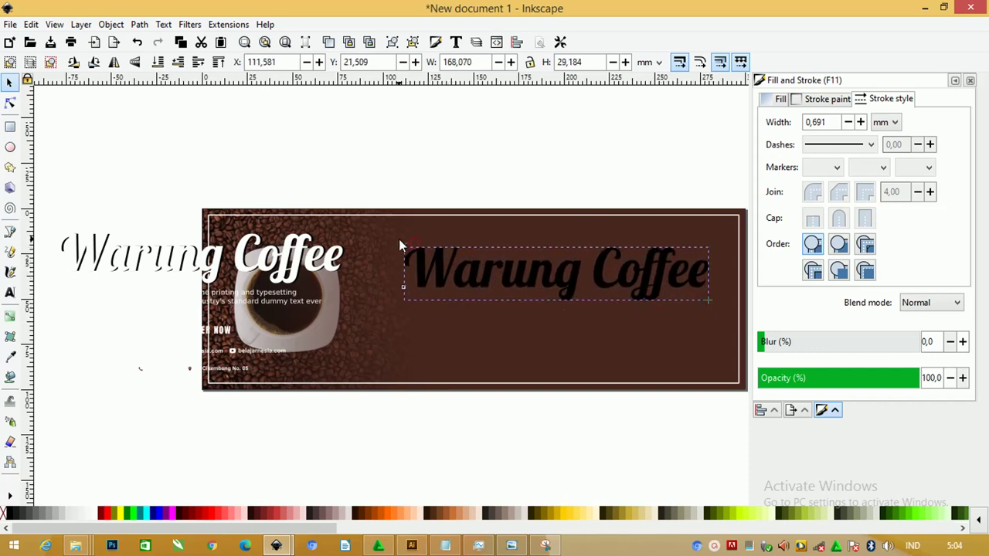
pyautogui.moveTo(430, 270); pyautogui.dragTo(430, 275)
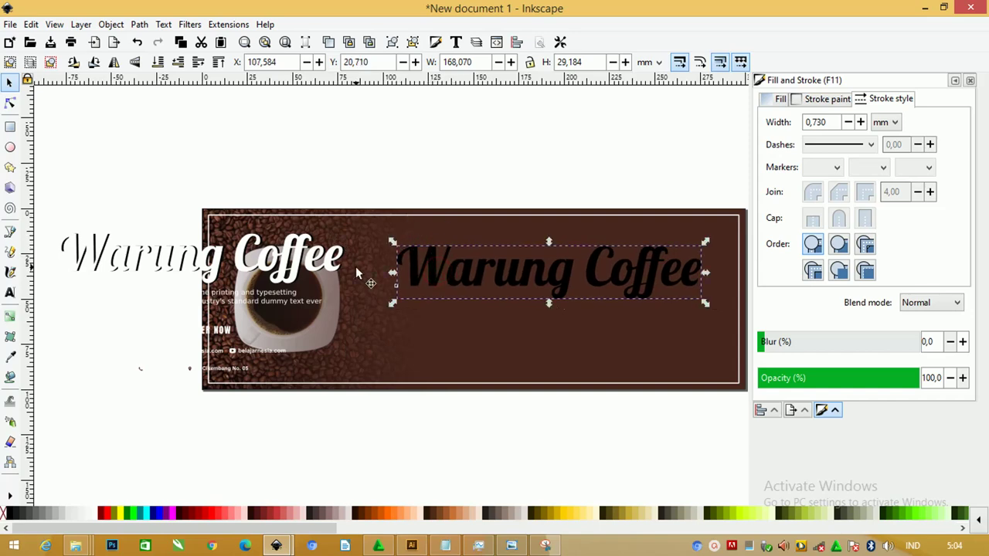
pyautogui.click(91, 516)
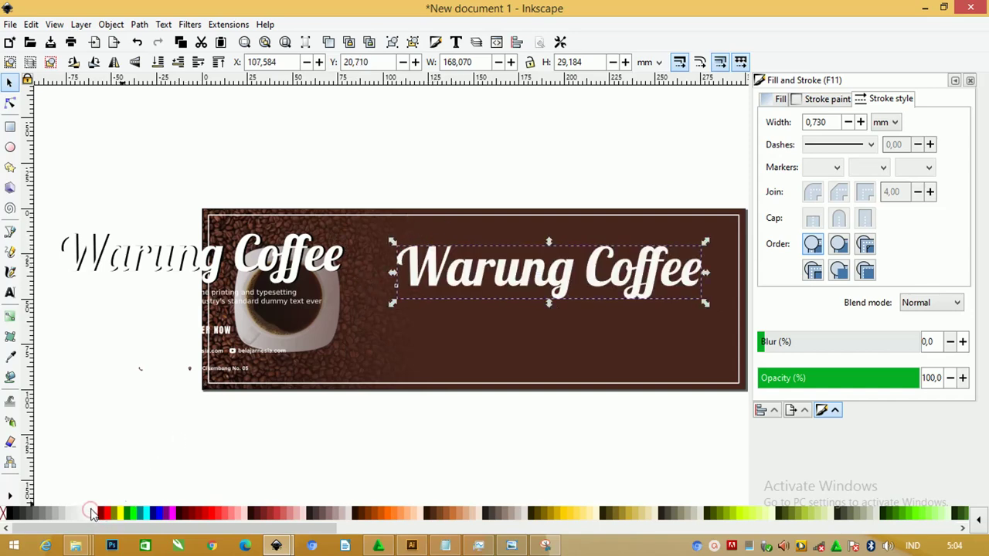
# - Add a black copy nudged right and lowered behind the title as a drop shadow
pyautogui.keyDown('ctrl'); pyautogui.scroll(1, 538, 262); pyautogui.keyUp('ctrl')
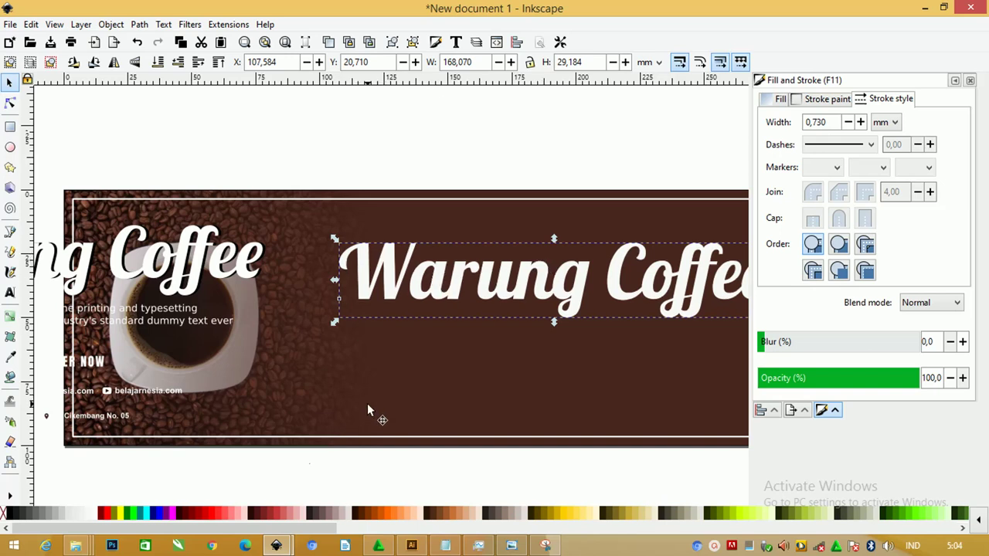
pyautogui.click(8, 516)
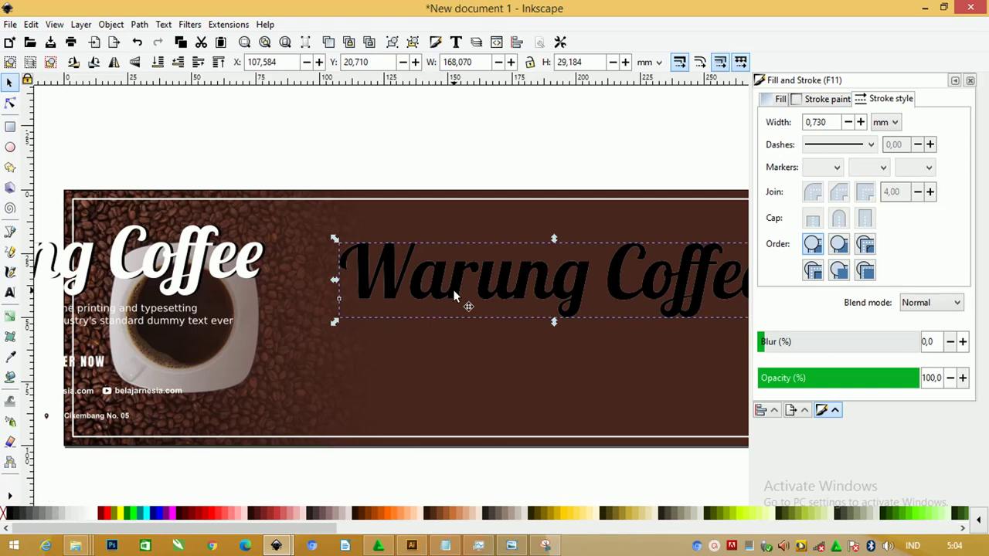
pyautogui.press('Right')
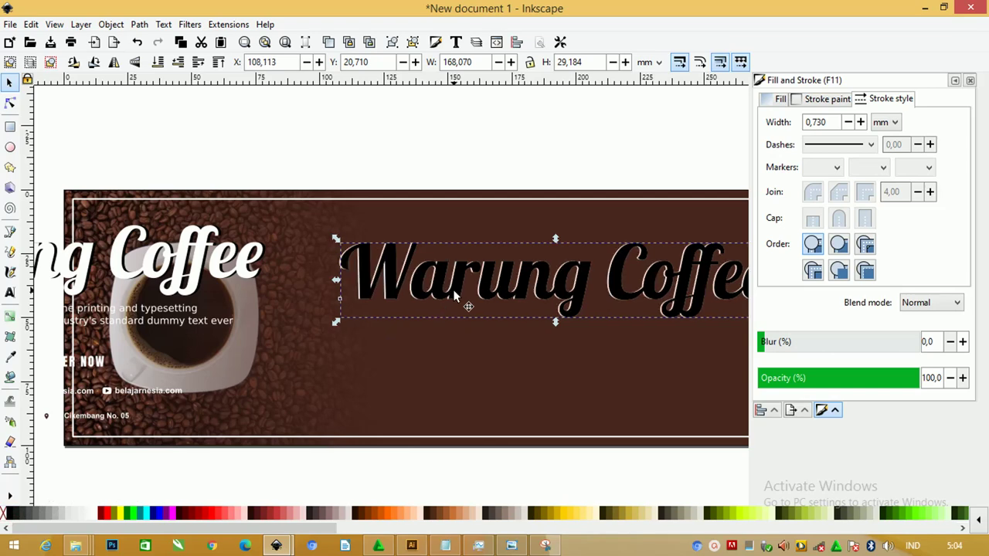
pyautogui.scroll(2, 456, 293)
pyautogui.scroll(-1, 459, 282)
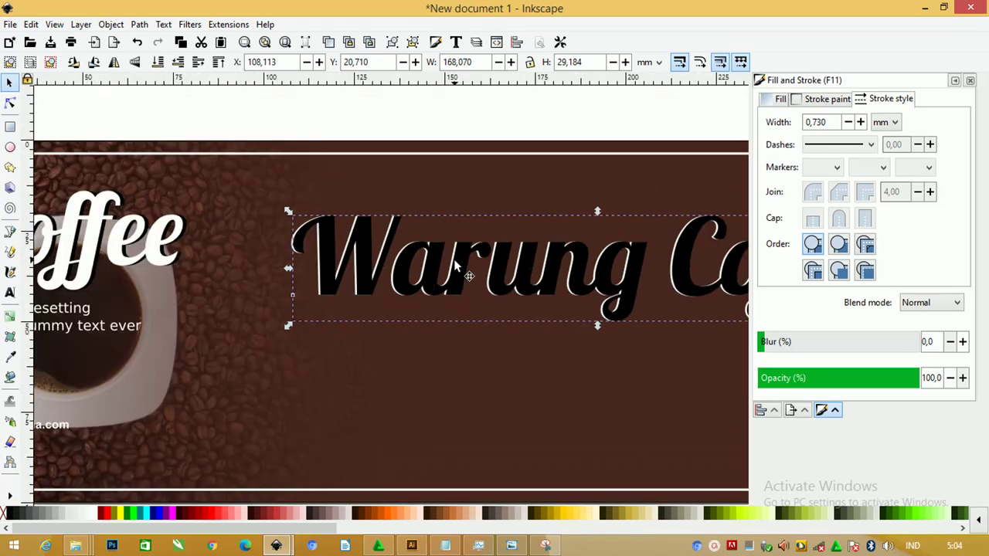
pyautogui.scroll(-1, 456, 270)
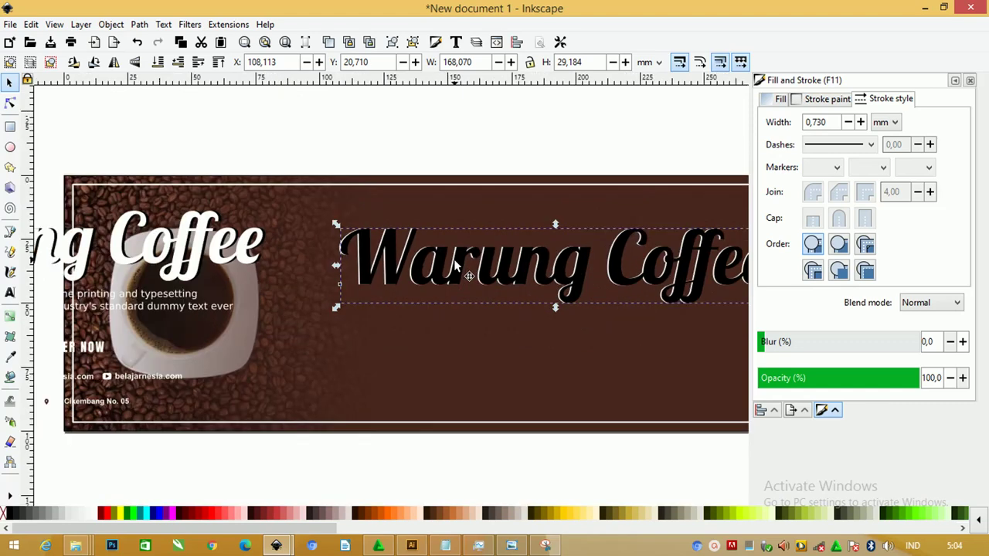
pyautogui.press('pagedown')
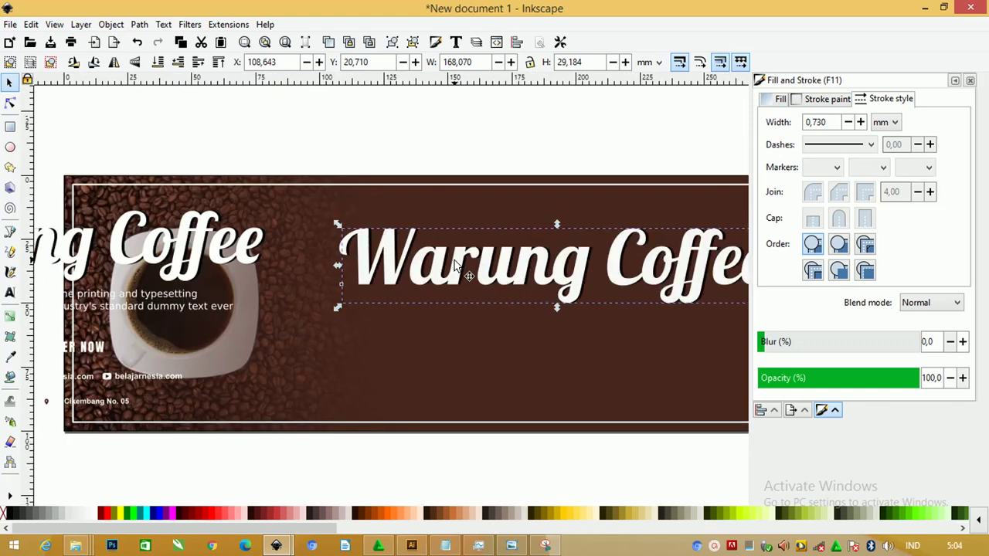
pyautogui.press('Right')
pyautogui.scroll(3, 454, 262)
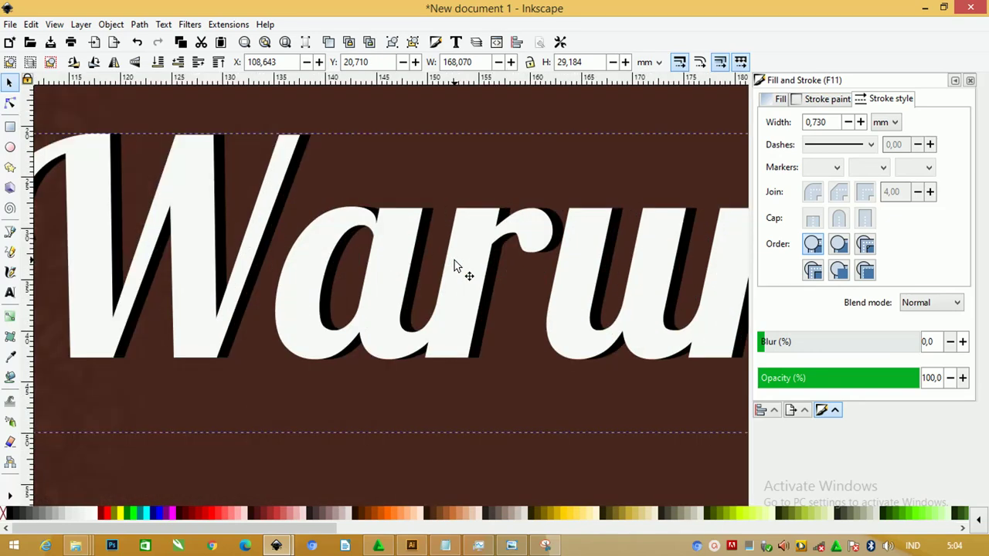
pyautogui.scroll(-1, 455, 263)
pyautogui.scroll(-1, 454, 262)
pyautogui.scroll(-3, 455, 260)
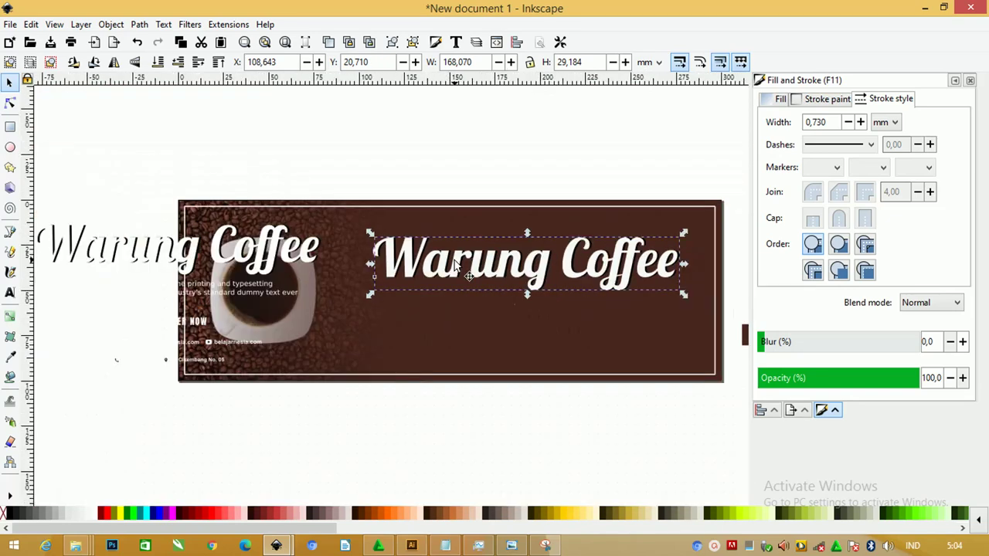
pyautogui.click(487, 161)
pyautogui.scroll(-2, 333, 185)
pyautogui.scroll(2, 529, 229)
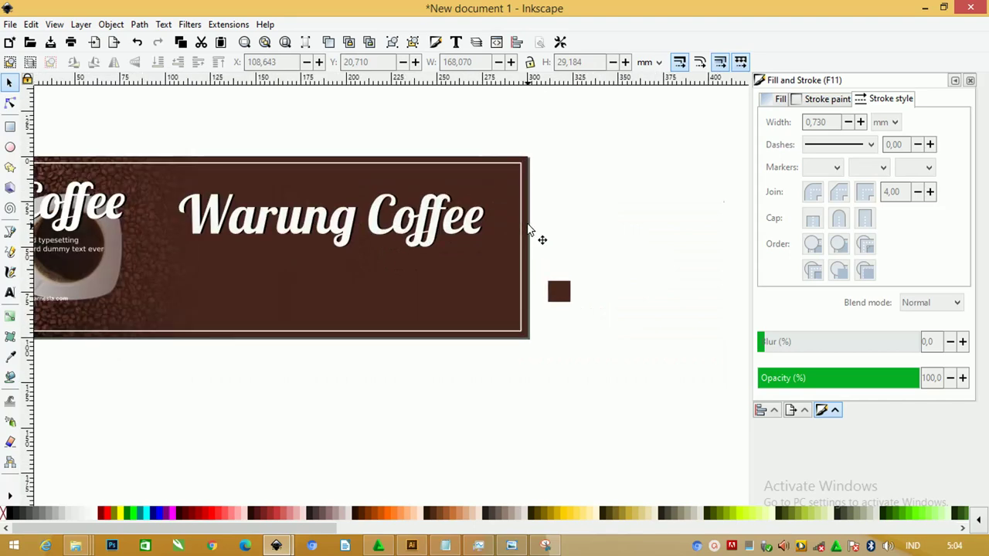
# - Move the description, order line and contacts text block onto the banner's right half under the title
pyautogui.moveTo(565, 264); pyautogui.dragTo(165, 139)
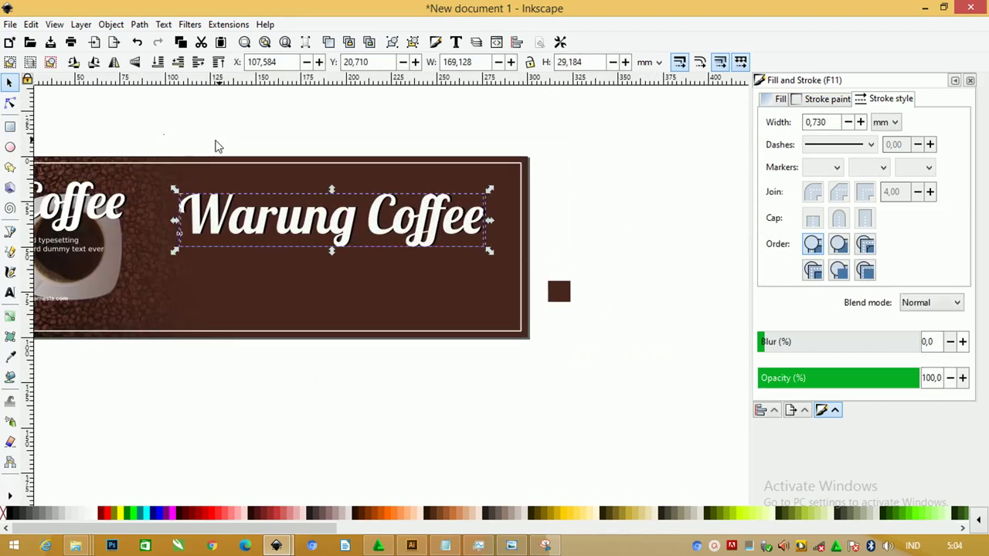
pyautogui.scroll(-1, 319, 143)
pyautogui.press('Delete')
pyautogui.scroll(-1, 316, 146)
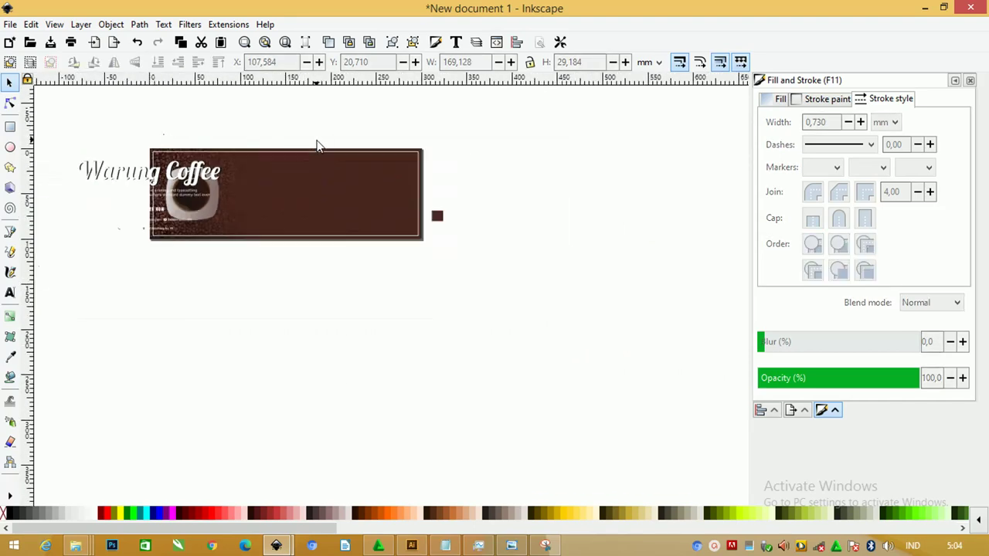
pyautogui.scroll(-1, 316, 146)
pyautogui.moveTo(99, 129)
pyautogui.mouseDown()
pyautogui.moveTo(208, 226)
pyautogui.moveTo(269, 252)
pyautogui.mouseUp()
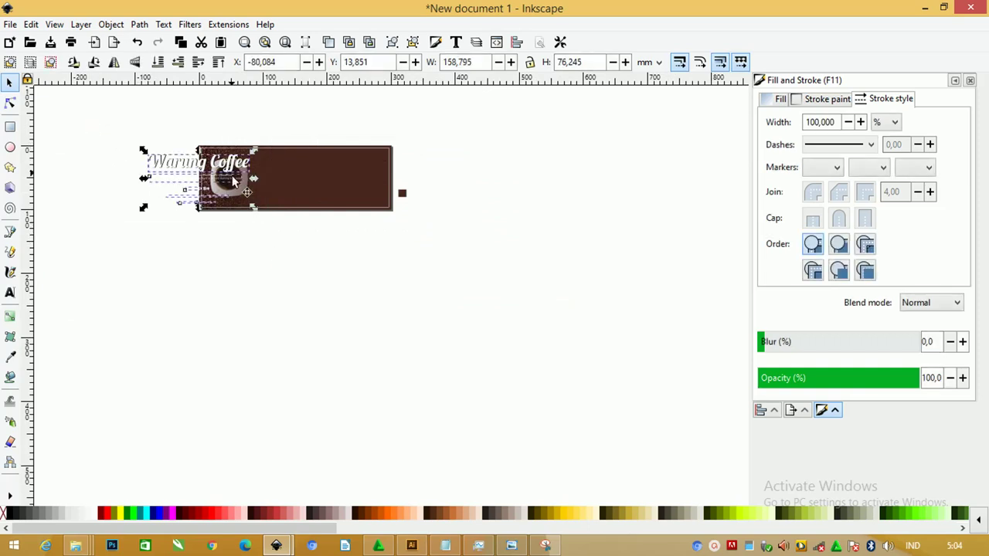
pyautogui.moveTo(270, 174); pyautogui.dragTo(355, 184)
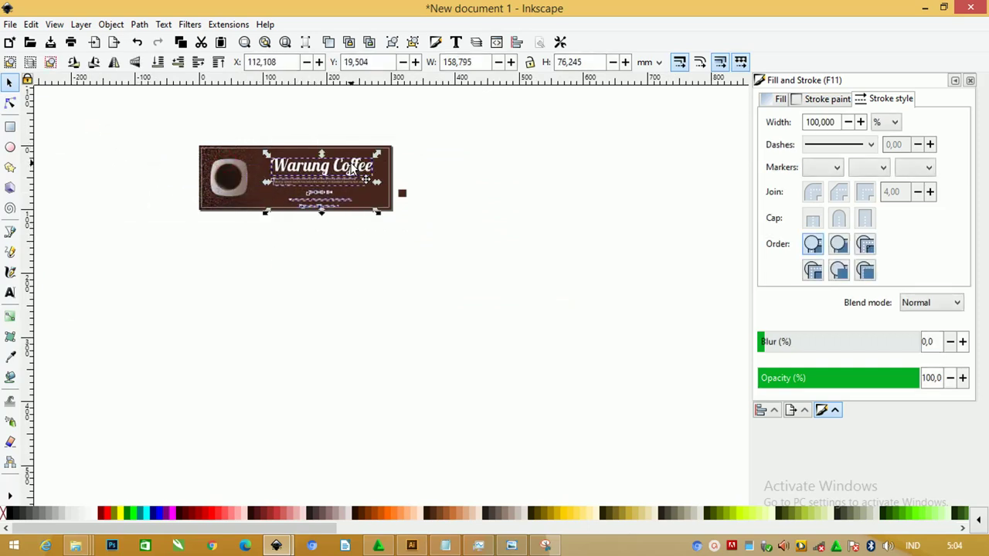
pyautogui.scroll(2, 313, 177)
pyautogui.scroll(1, 313, 177)
pyautogui.scroll(2, 304, 173)
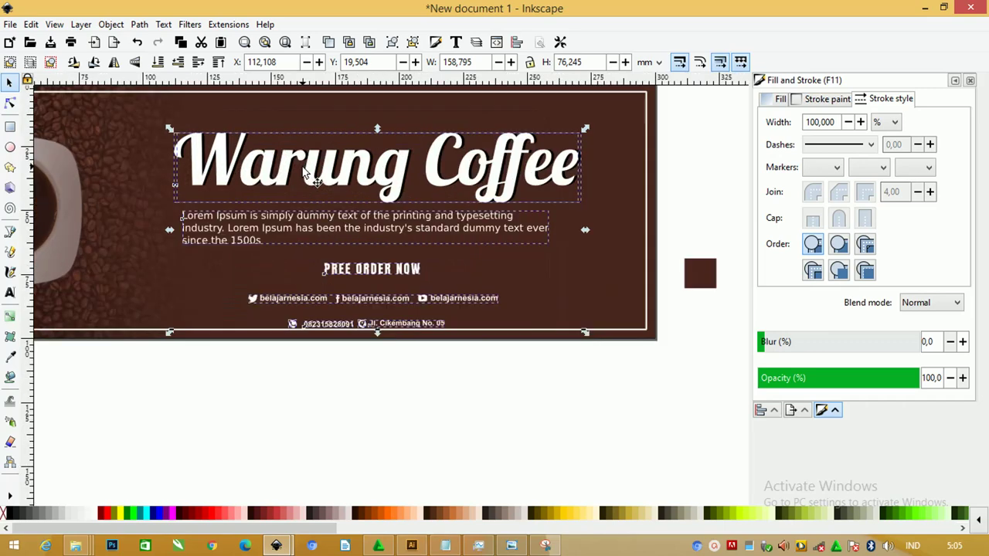
pyautogui.moveTo(391, 182); pyautogui.dragTo(399, 162)
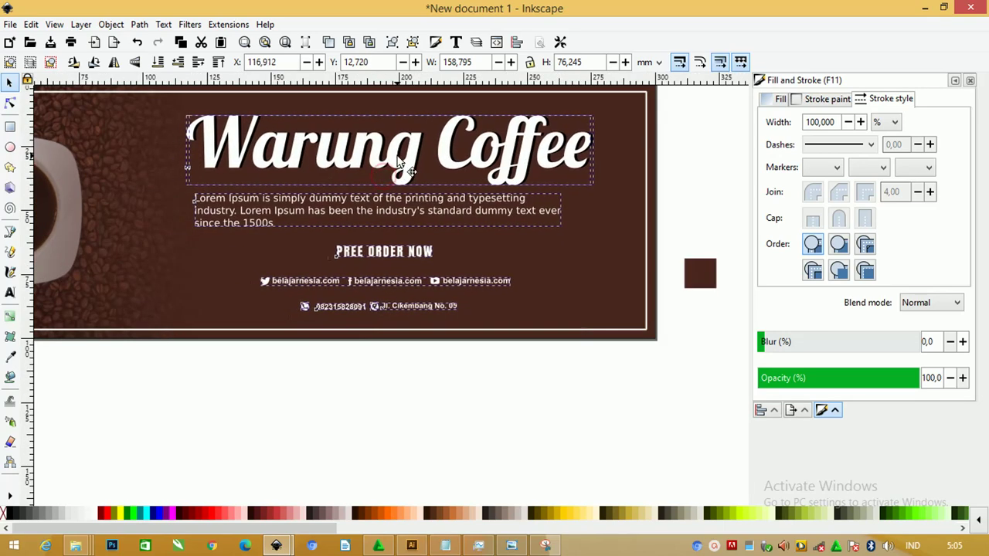
pyautogui.click(495, 382)
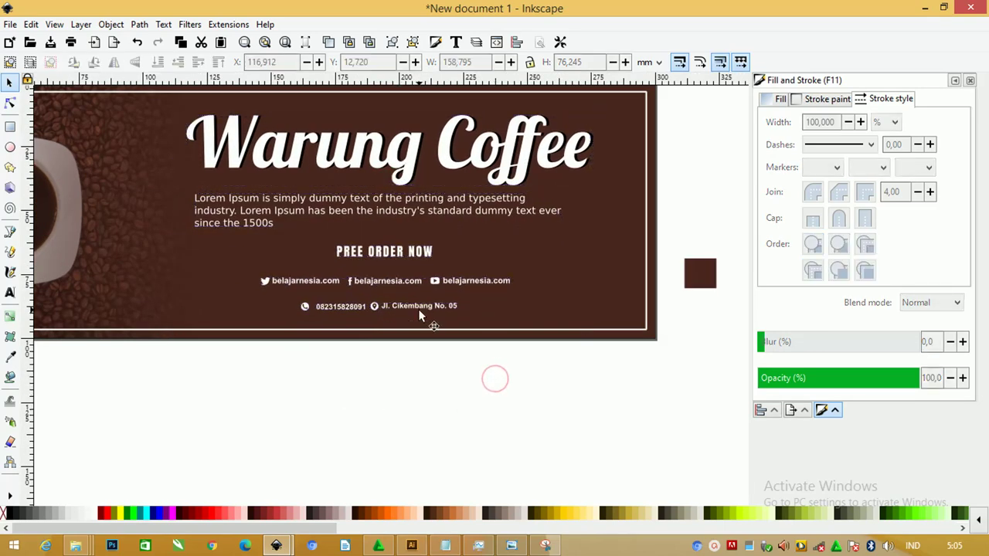
# - Draw a rectangle over PREE ORDER NOW with no stroke, white fill and pill-rounded corners
pyautogui.click(418, 306)
pyautogui.click(525, 356)
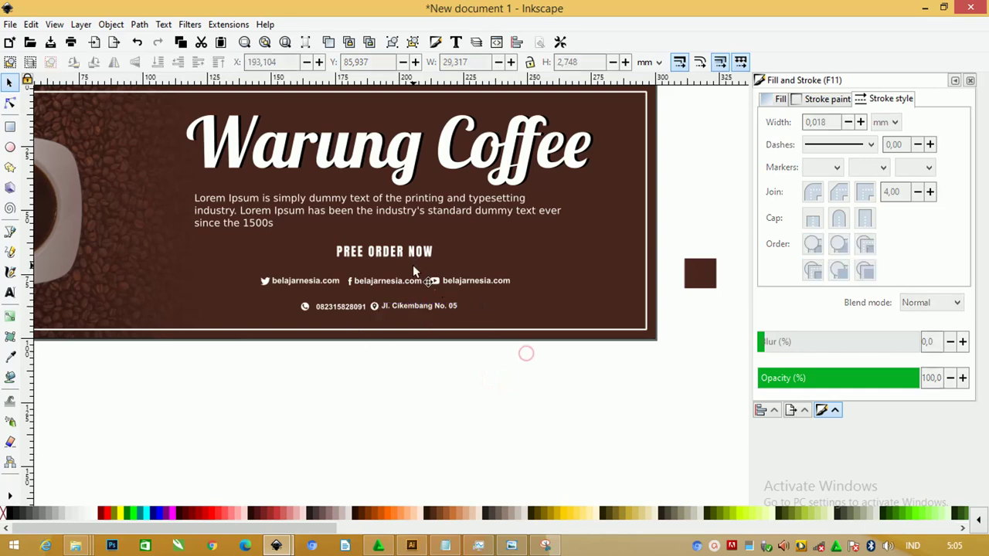
pyautogui.scroll(1, 373, 262)
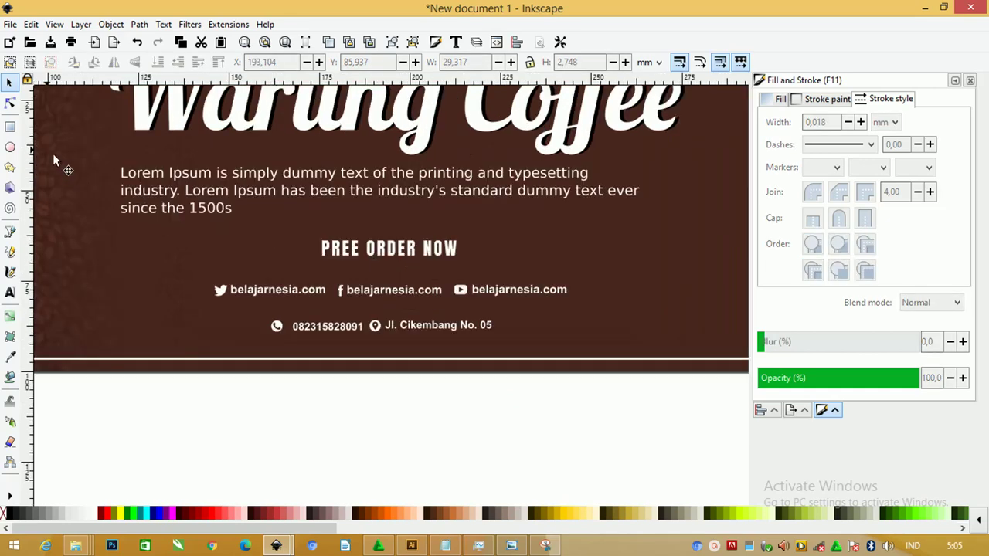
pyautogui.click(11, 126)
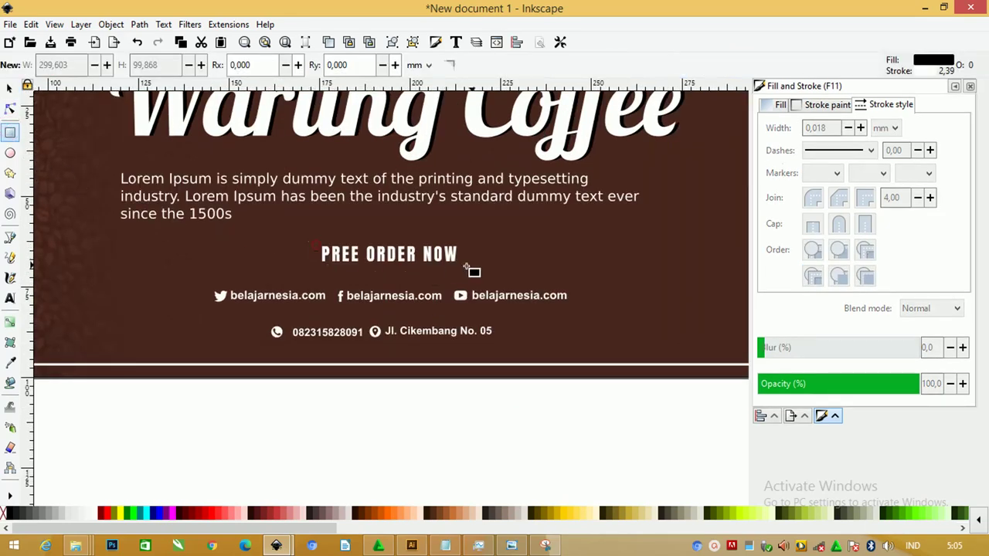
pyautogui.moveTo(310, 240); pyautogui.dragTo(485, 264)
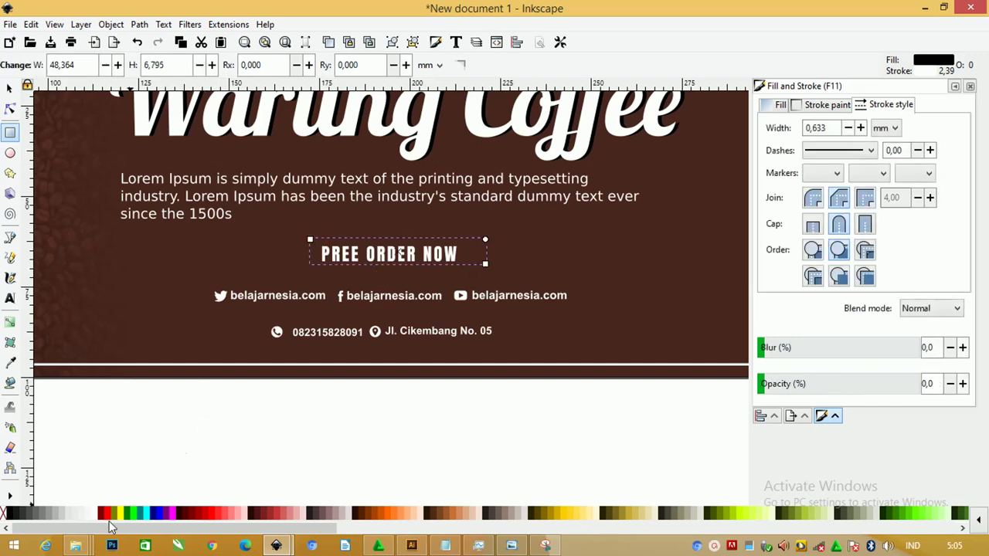
pyautogui.rightClick(5, 514)
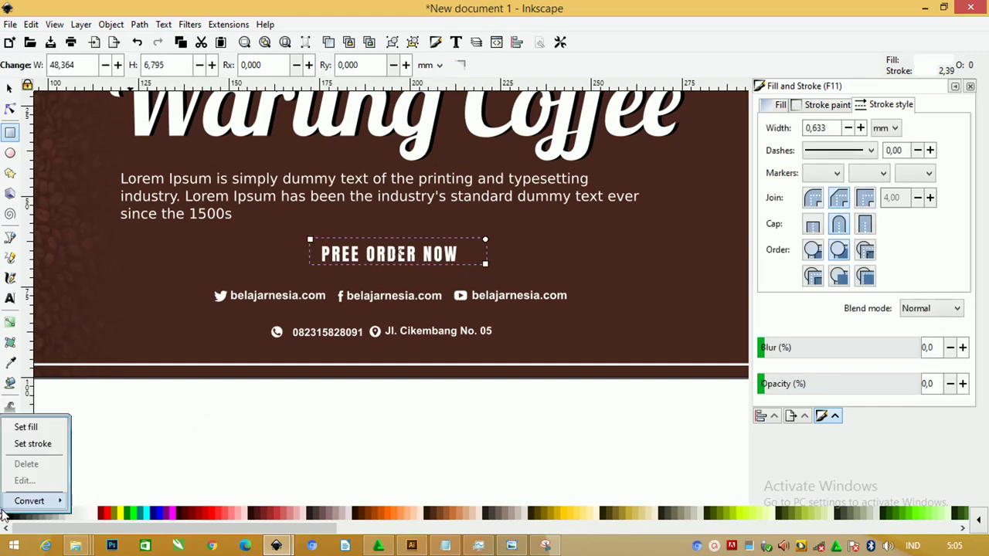
pyautogui.click(29, 446)
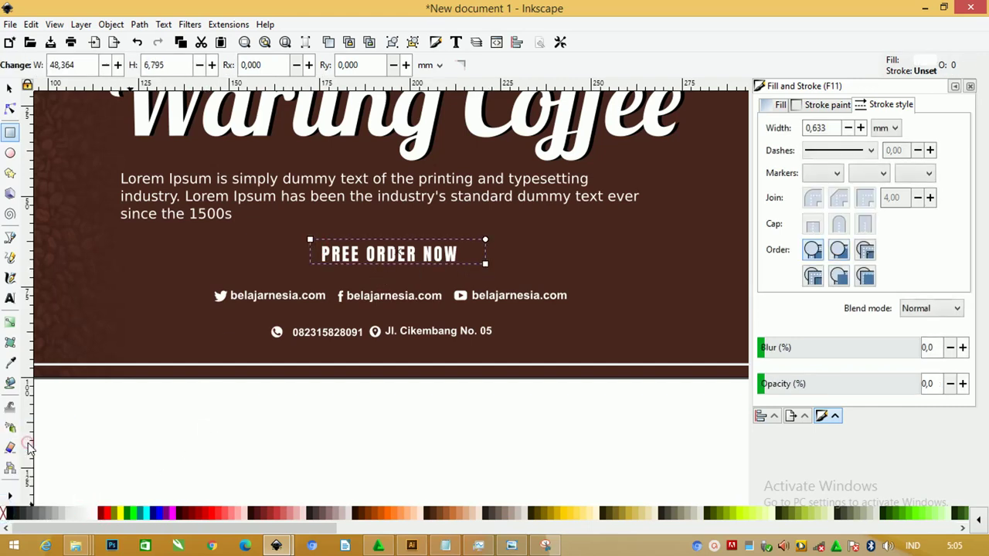
pyautogui.click(784, 108)
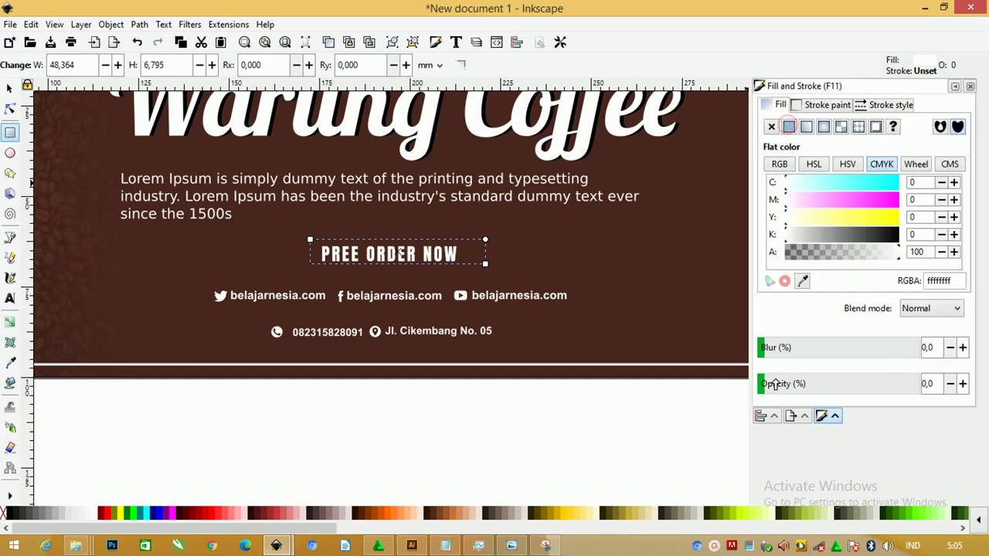
pyautogui.moveTo(776, 384); pyautogui.dragTo(982, 383)
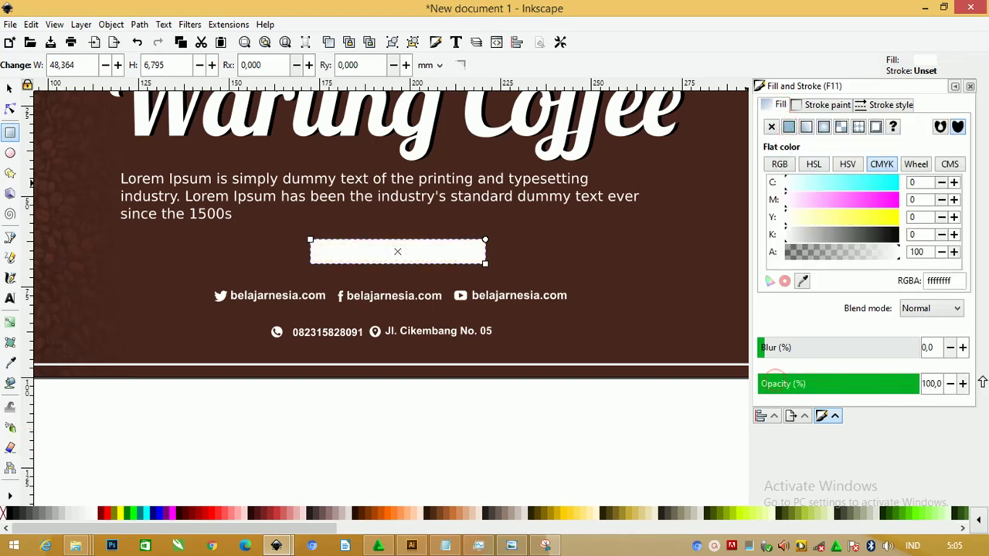
pyautogui.click(10, 109)
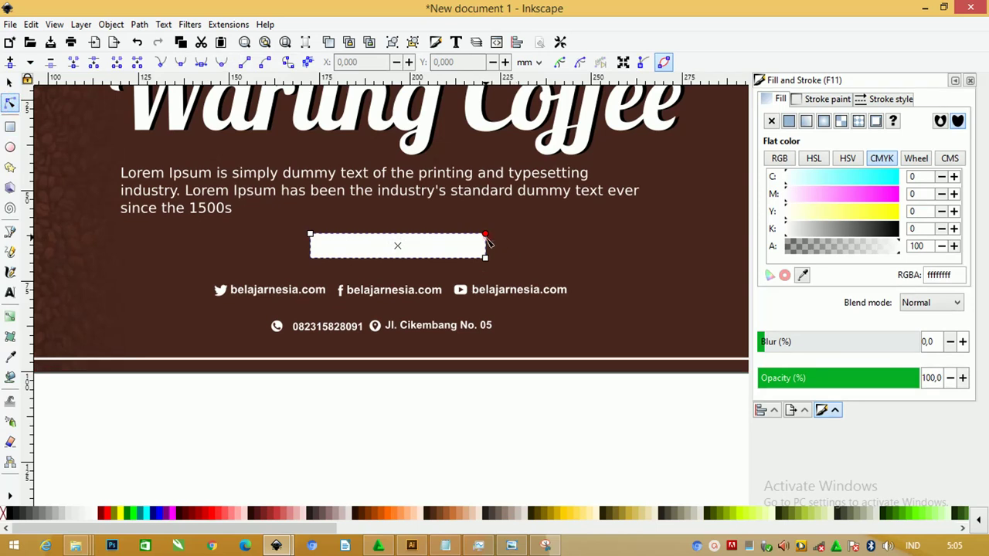
pyautogui.moveTo(485, 235); pyautogui.dragTo(485, 247)
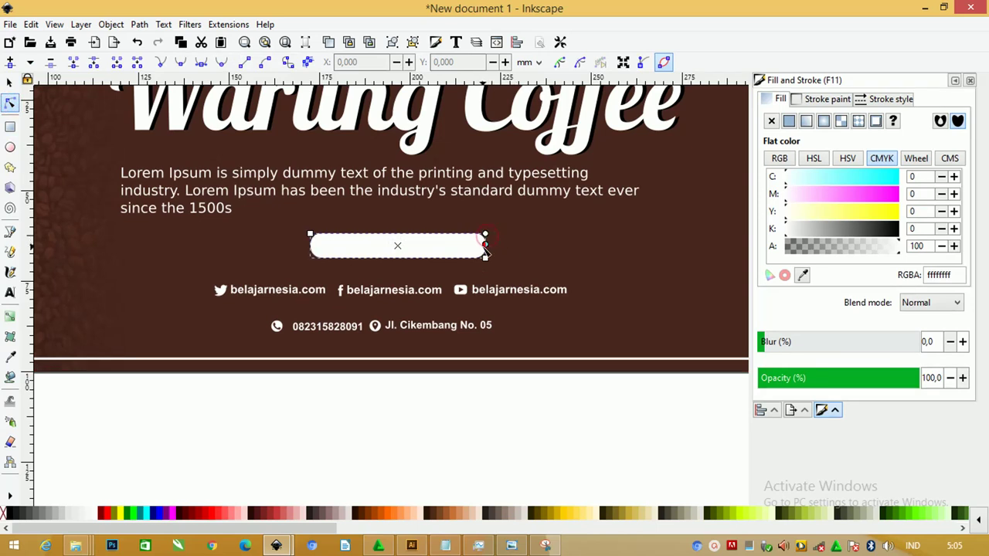
# - Move the white pill aside and colour the PREE ORDER NOW text the banner's dark brown
pyautogui.click(10, 82)
pyautogui.moveTo(398, 255); pyautogui.dragTo(237, 254)
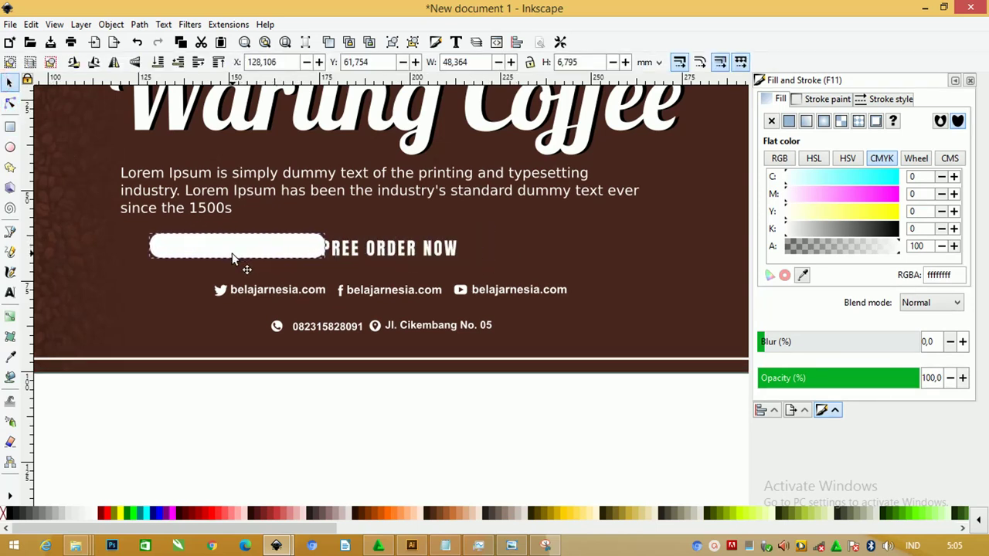
pyautogui.click(373, 255)
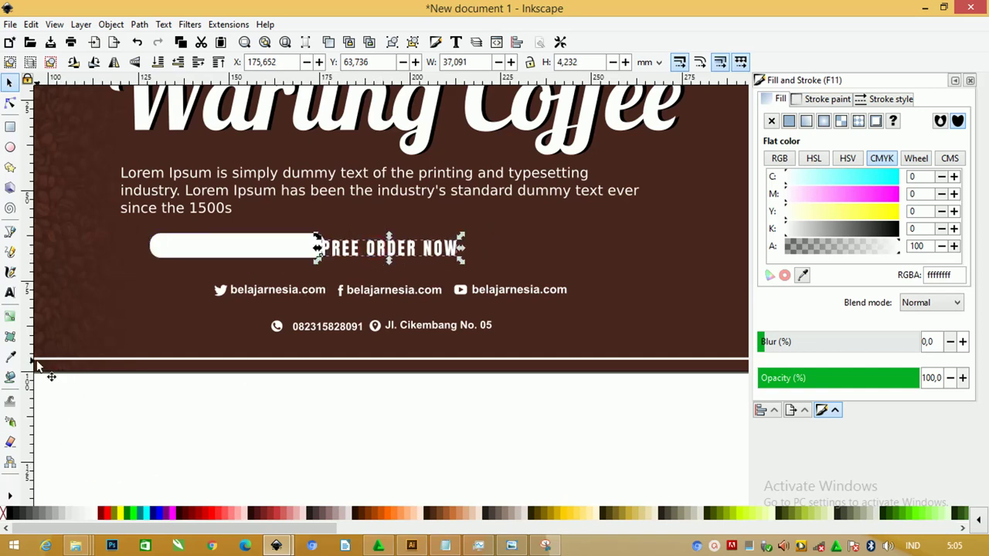
pyautogui.click(10, 357)
pyautogui.click(504, 249)
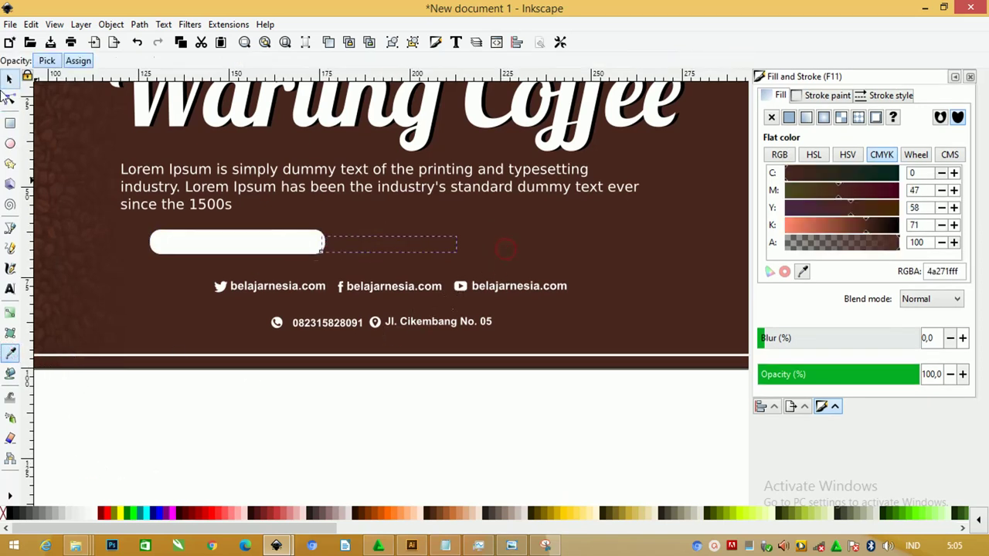
pyautogui.click(10, 81)
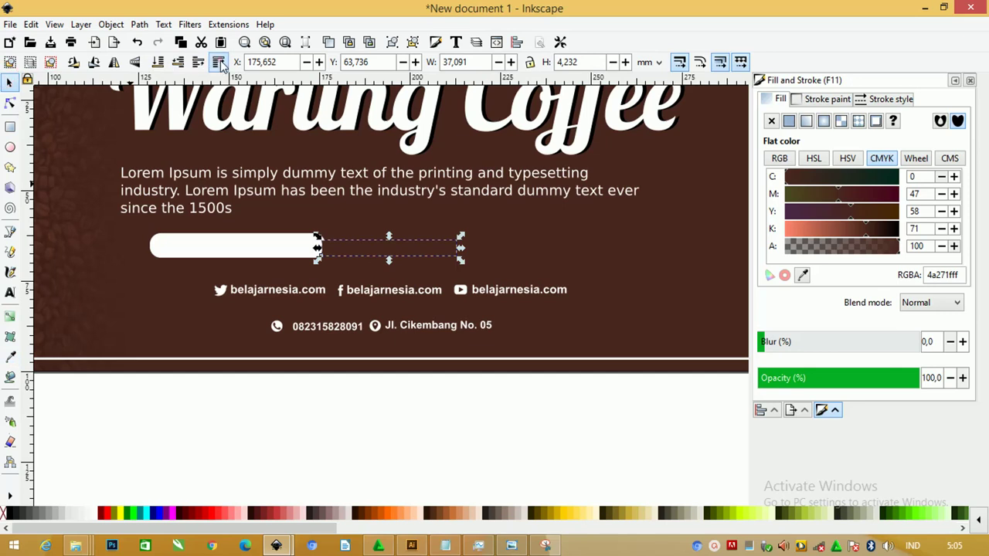
# - Centre the text on the white pill, aligned to the last selected object, and nudge the button left
pyautogui.keyDown('shift'); pyautogui.click(272, 255); pyautogui.keyUp('shift')
pyautogui.hotkey('ctrl', 'alt', 't')
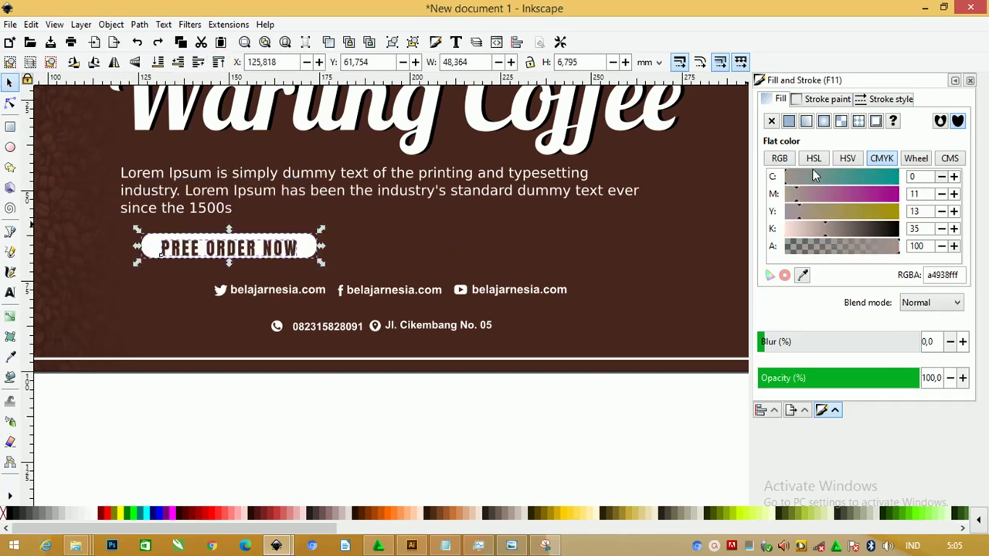
pyautogui.click(871, 100)
pyautogui.click(762, 410)
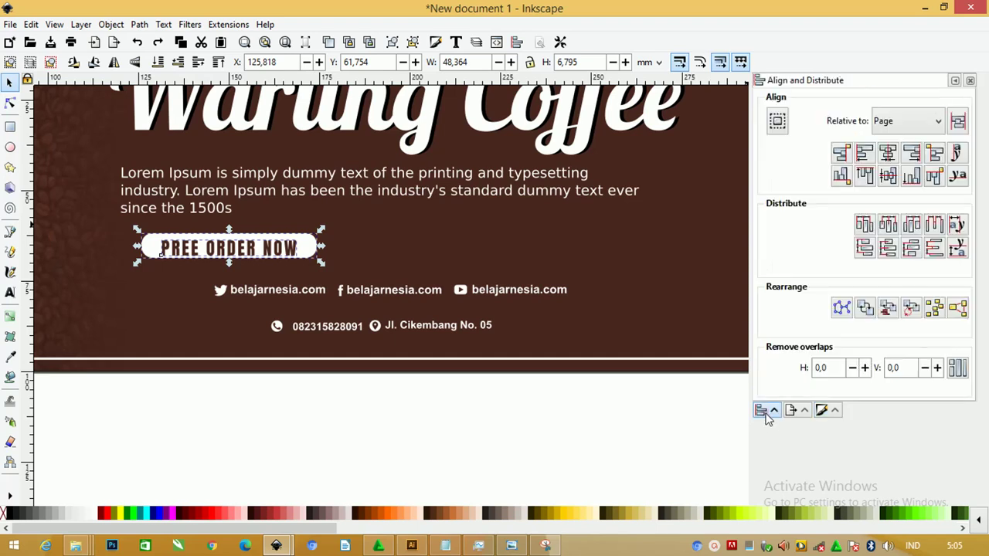
pyautogui.click(883, 124)
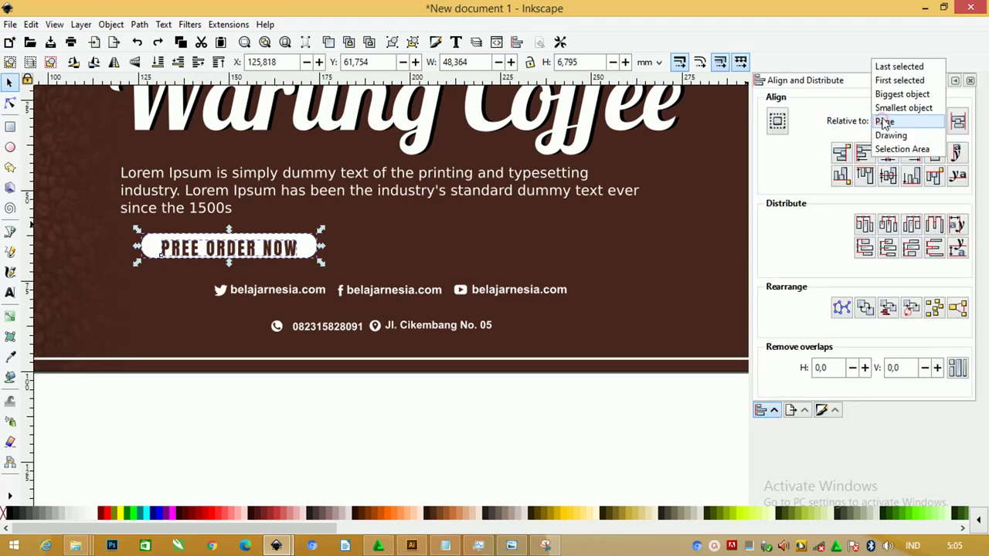
pyautogui.click(883, 68)
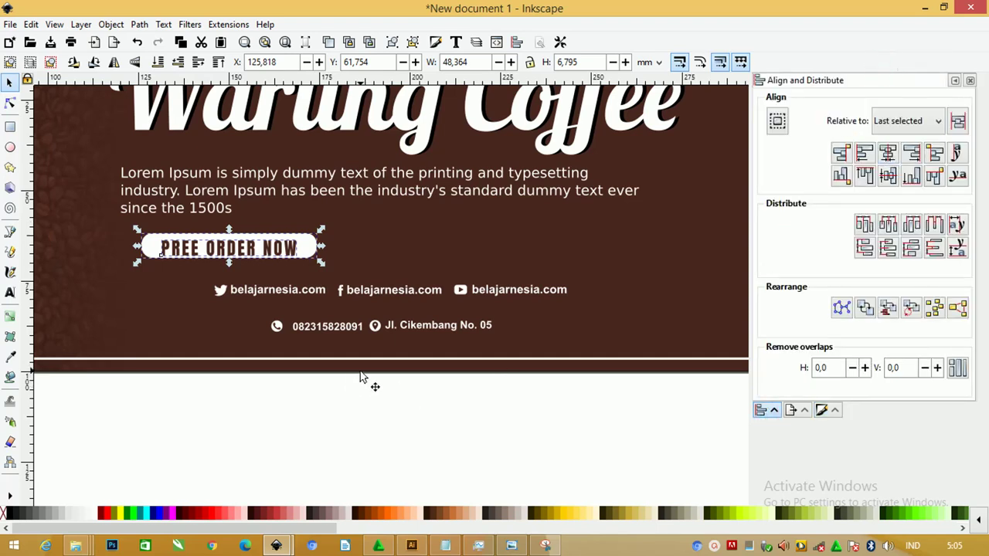
pyautogui.moveTo(280, 260); pyautogui.dragTo(261, 253)
# - Move the phone number and address beside the order button and the social links down the banner
pyautogui.click(287, 327)
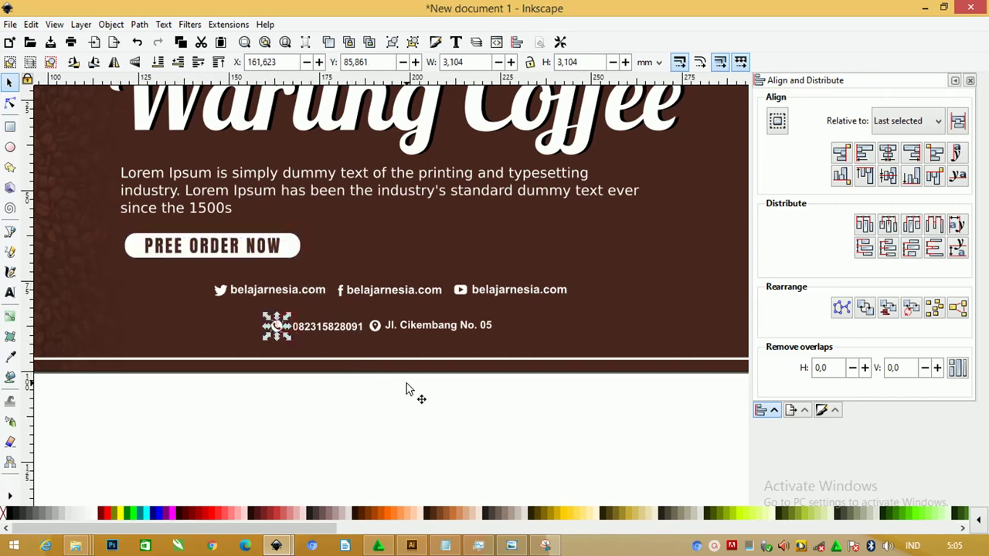
pyautogui.moveTo(578, 408)
pyautogui.mouseDown()
pyautogui.moveTo(245, 308)
pyautogui.moveTo(300, 278)
pyautogui.moveTo(315, 245)
pyautogui.mouseUp()
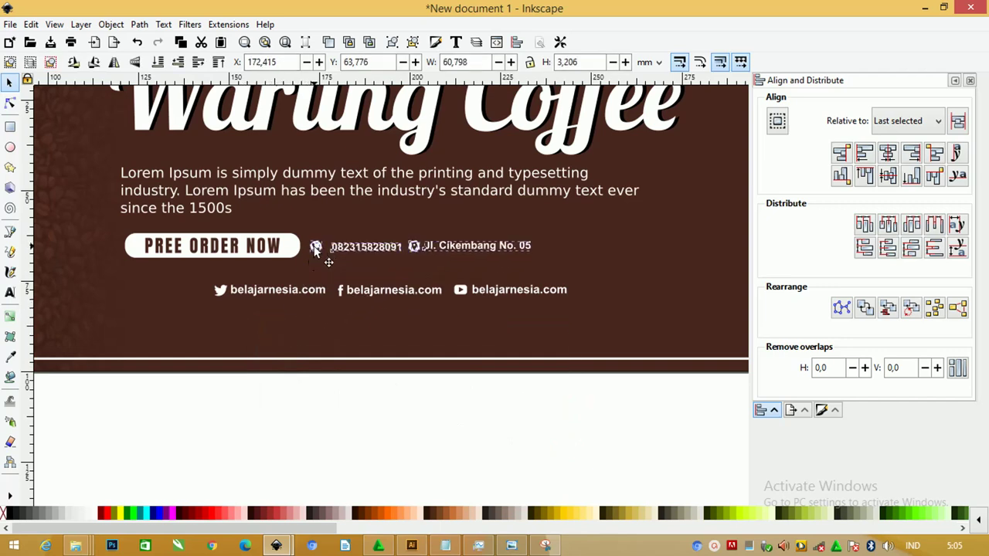
pyautogui.moveTo(649, 405)
pyautogui.mouseDown()
pyautogui.moveTo(194, 276)
pyautogui.moveTo(166, 330)
pyautogui.moveTo(126, 341)
pyautogui.mouseUp()
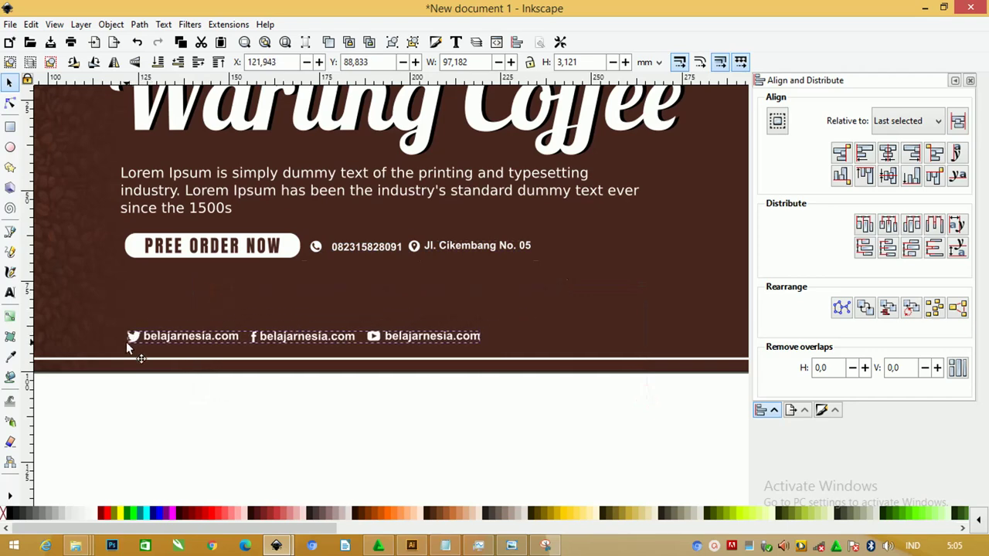
pyautogui.click(369, 405)
# - Shift the title, description, button and contact group slightly lower on the banner
pyautogui.scroll(-1, 327, 309)
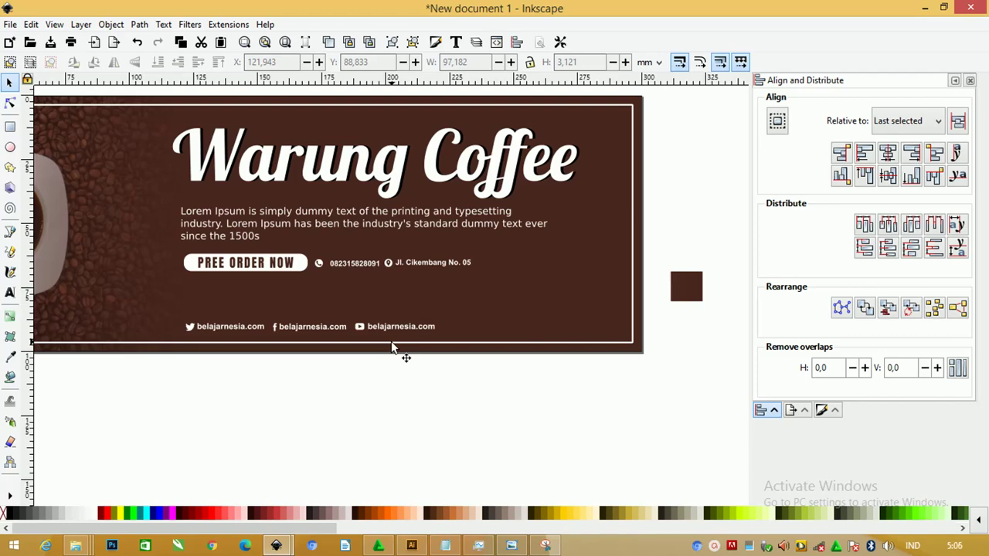
pyautogui.scroll(5, 393, 348)
pyautogui.moveTo(147, 224)
pyautogui.mouseDown()
pyautogui.moveTo(604, 465)
pyautogui.moveTo(591, 444)
pyautogui.mouseUp()
pyautogui.scroll(-3, 545, 356)
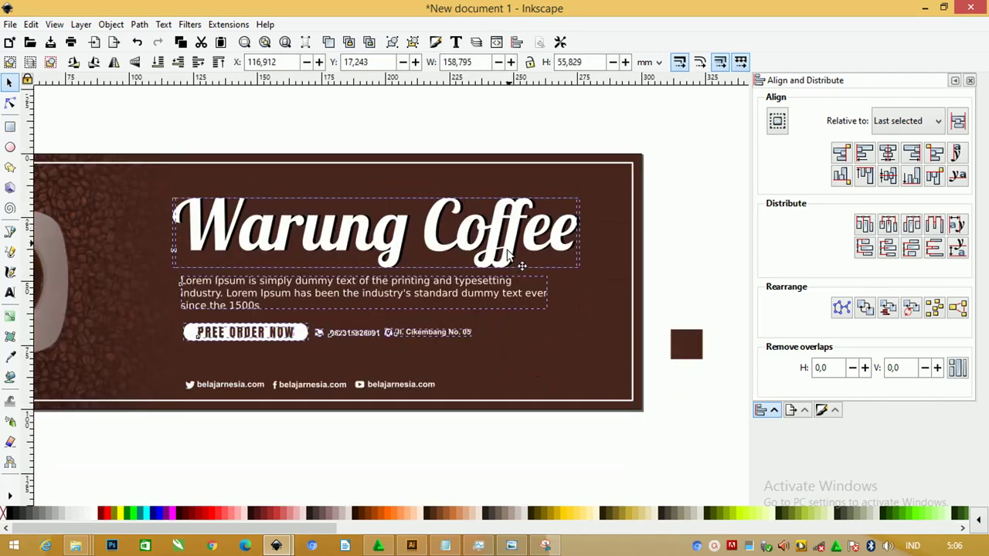
pyautogui.moveTo(507, 255); pyautogui.dragTo(508, 256)
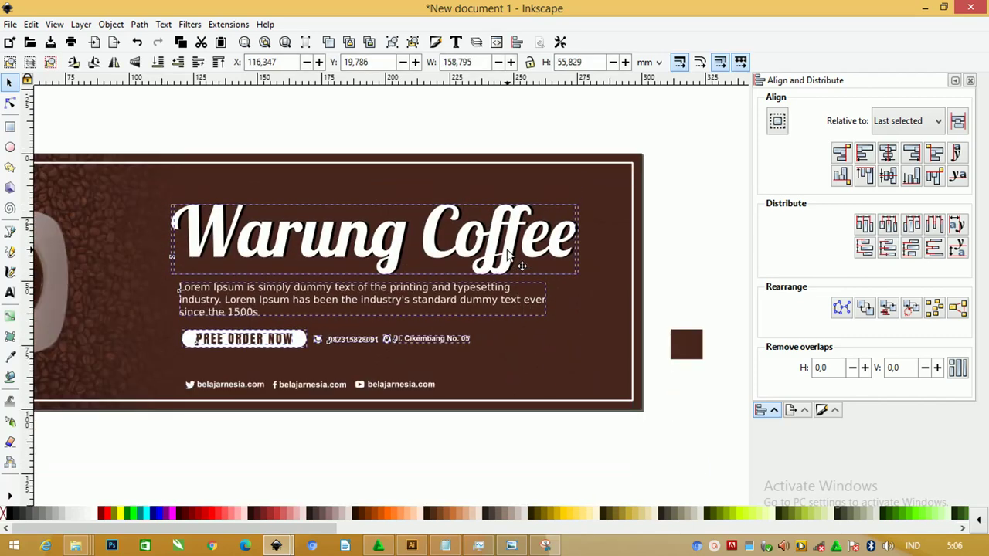
pyautogui.click(681, 218)
pyautogui.scroll(-2, 652, 227)
pyautogui.scroll(-1, 649, 229)
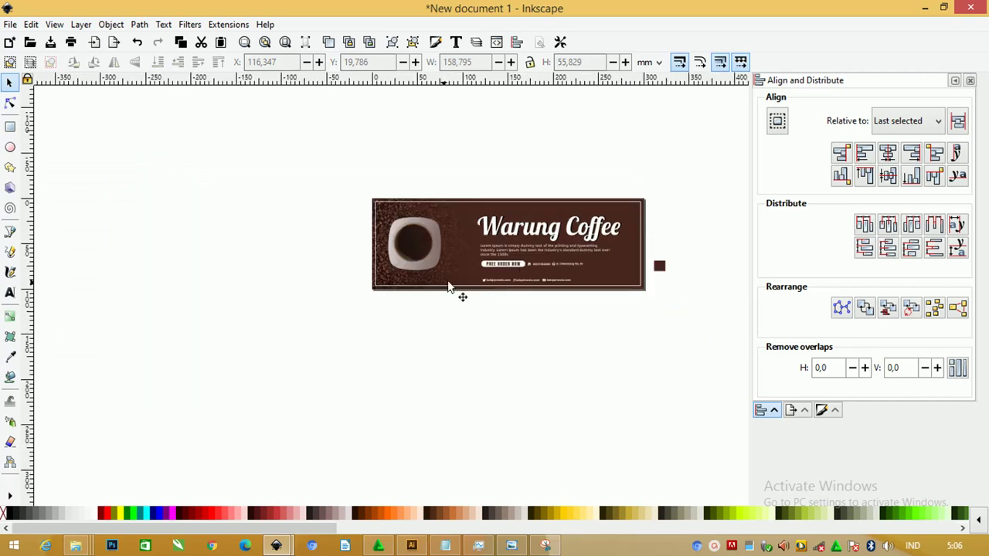
pyautogui.moveTo(164, 142); pyautogui.dragTo(368, 441)
pyautogui.moveTo(734, 379); pyautogui.dragTo(263, 299)
pyautogui.click(275, 546)
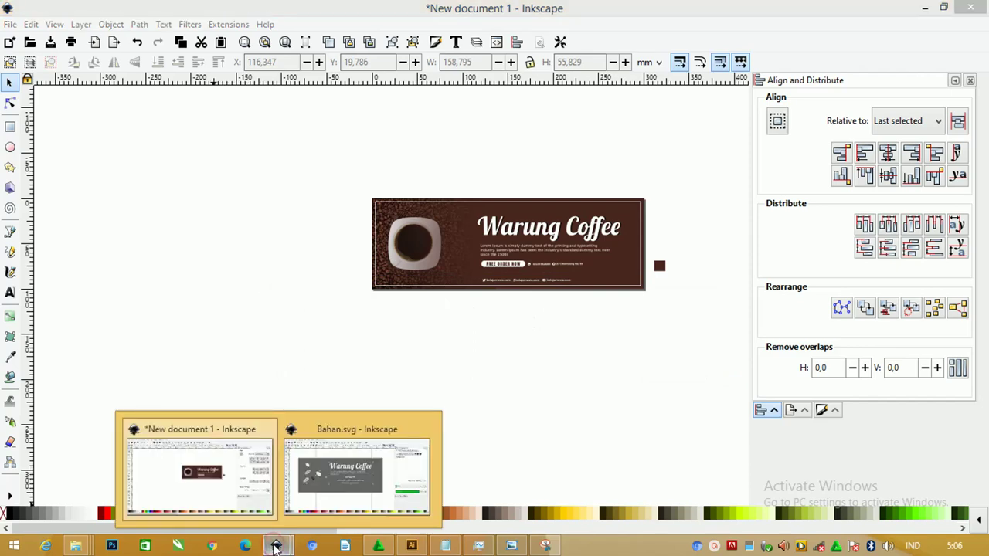
# - Paste the leaf and coffee-bean ornaments from Bahan.svg into the banner document, left of the banner
pyautogui.click(339, 467)
pyautogui.moveTo(80, 129); pyautogui.dragTo(312, 408)
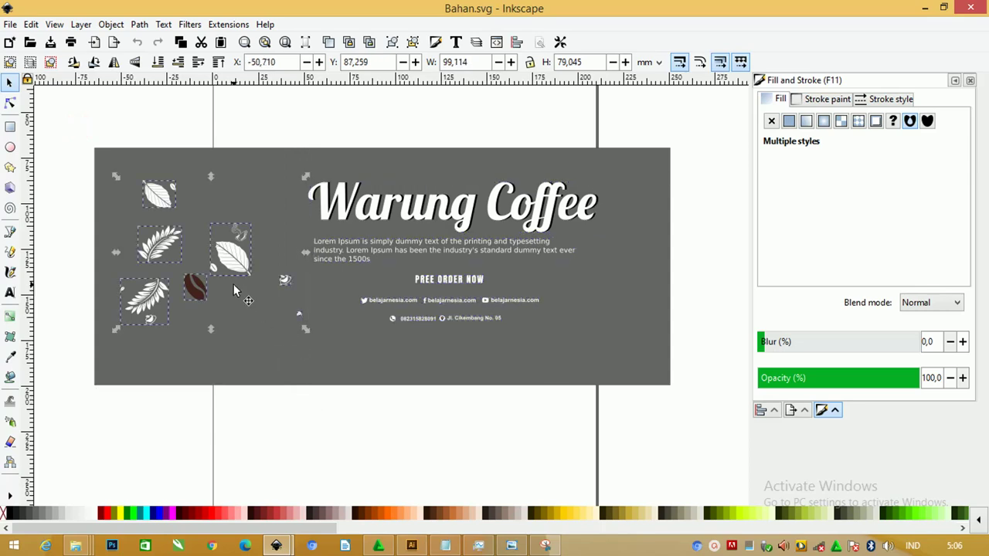
pyautogui.hotkey('alt', 'Tab')
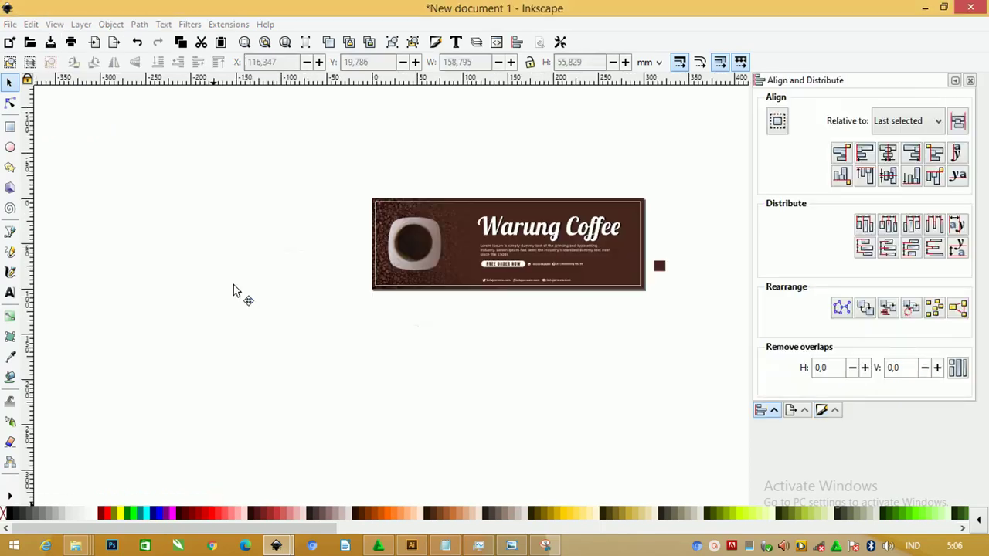
pyautogui.hotkey('ctrl', 'v')
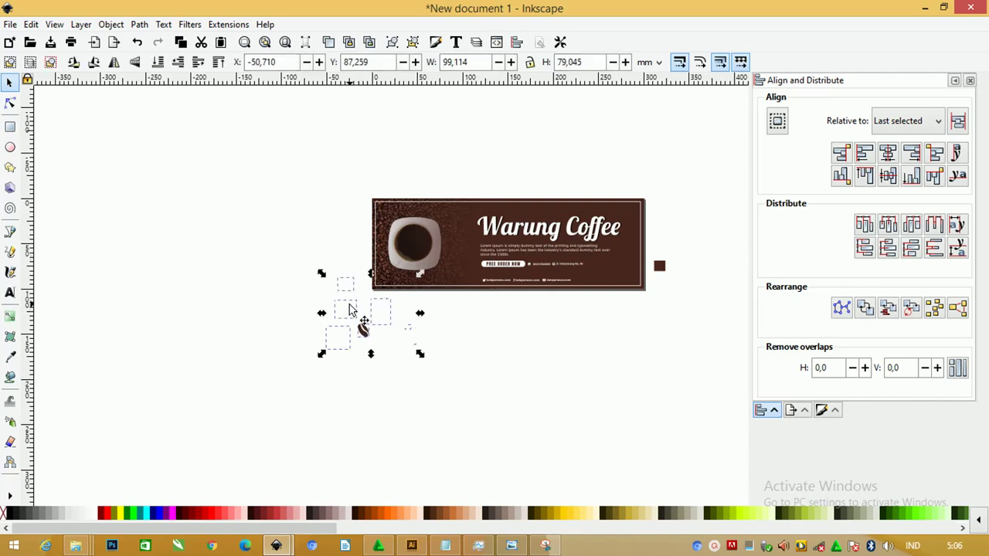
pyautogui.moveTo(443, 290); pyautogui.dragTo(263, 240)
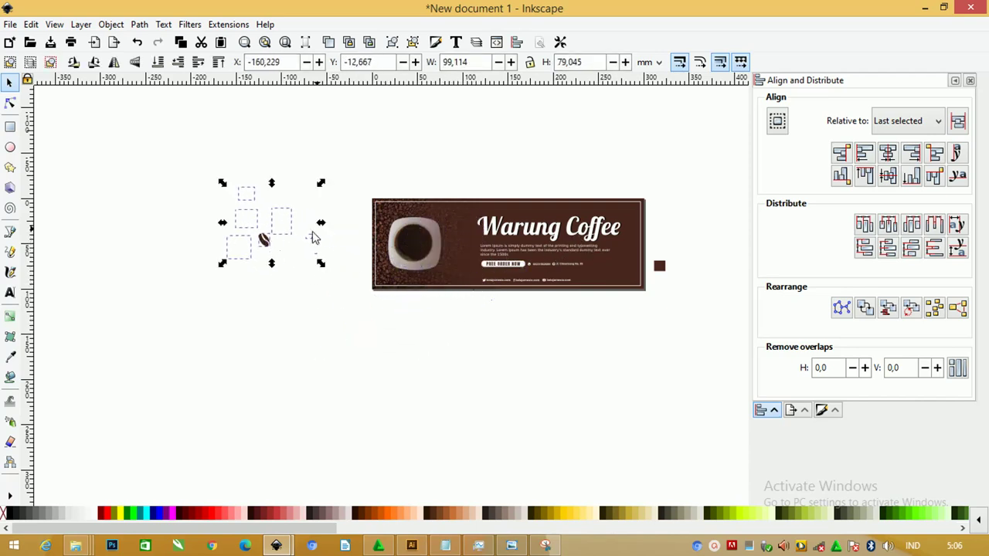
# - Group all banner parts together and lock the group in place
pyautogui.moveTo(366, 191); pyautogui.dragTo(658, 327)
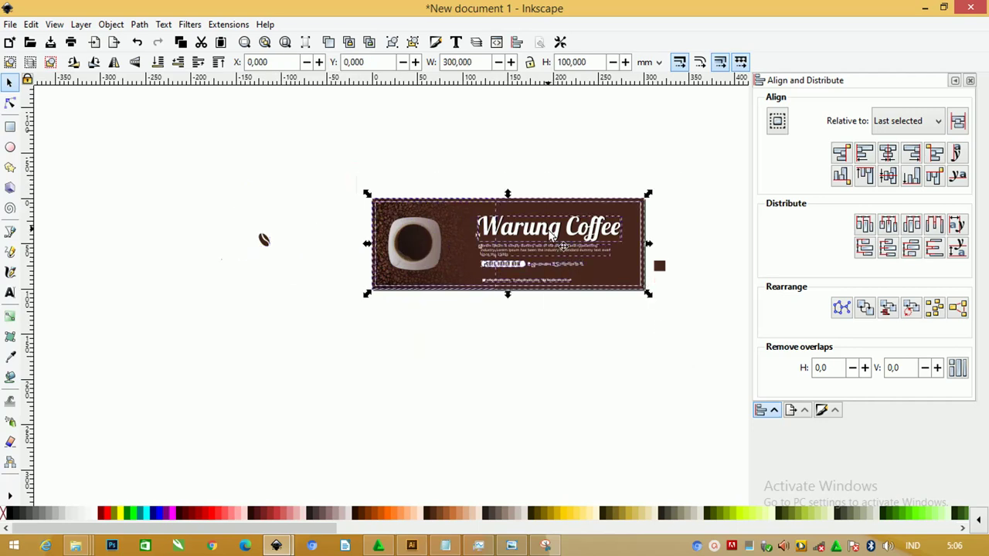
pyautogui.rightClick(545, 227)
pyautogui.click(585, 455)
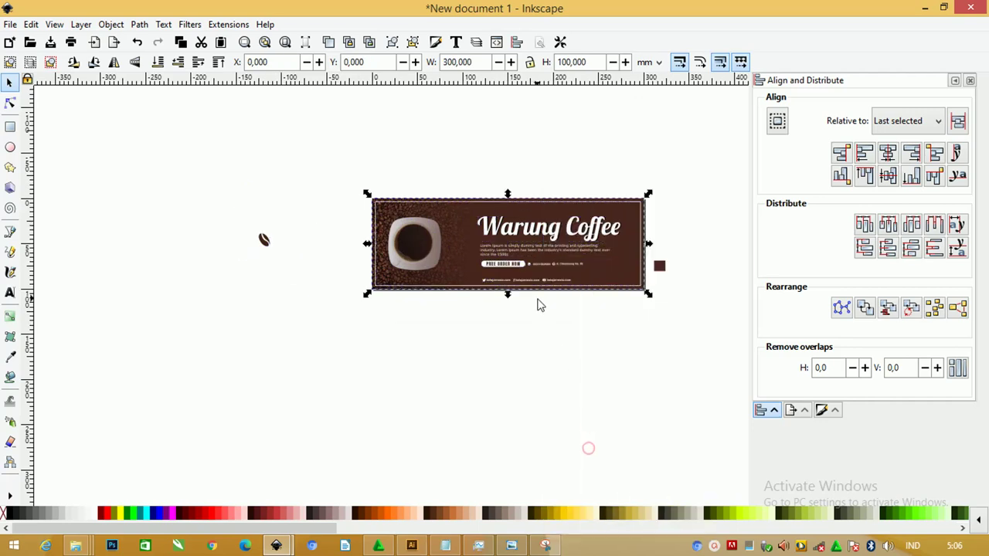
pyautogui.rightClick(536, 258)
pyautogui.click(581, 487)
# - Move all the leaf and coffee-bean ornaments onto the banner
pyautogui.click(254, 230)
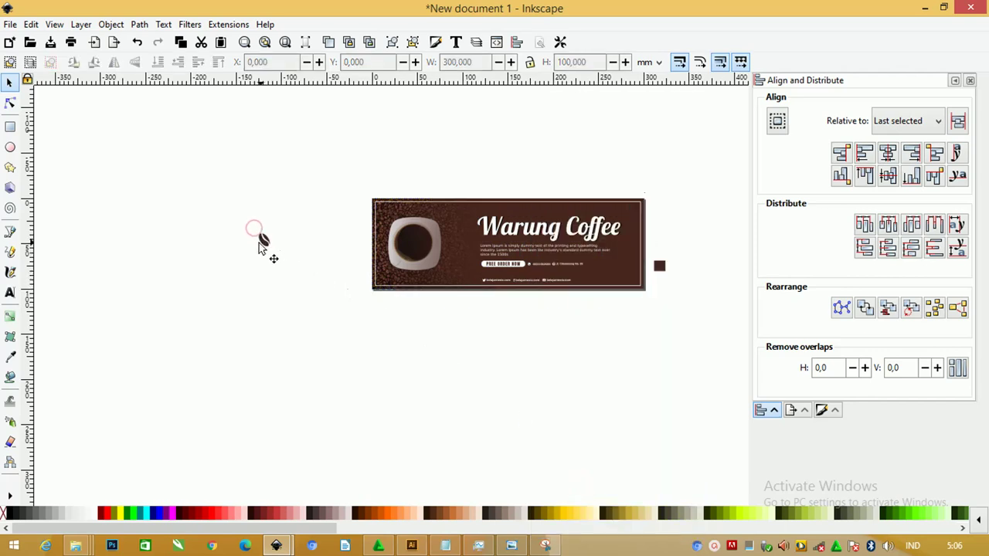
pyautogui.click(265, 239)
pyautogui.moveTo(156, 144); pyautogui.dragTo(409, 396)
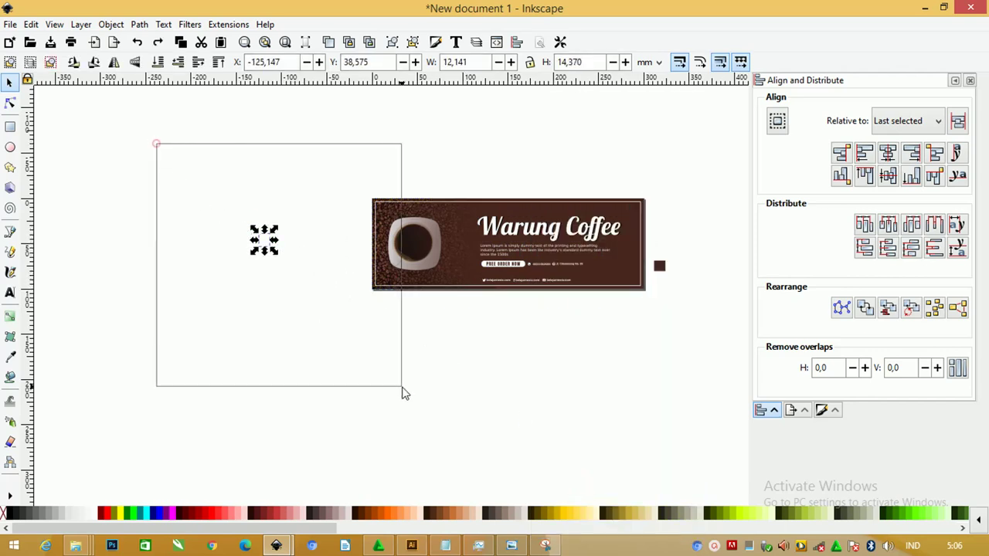
pyautogui.moveTo(252, 219); pyautogui.dragTo(474, 257)
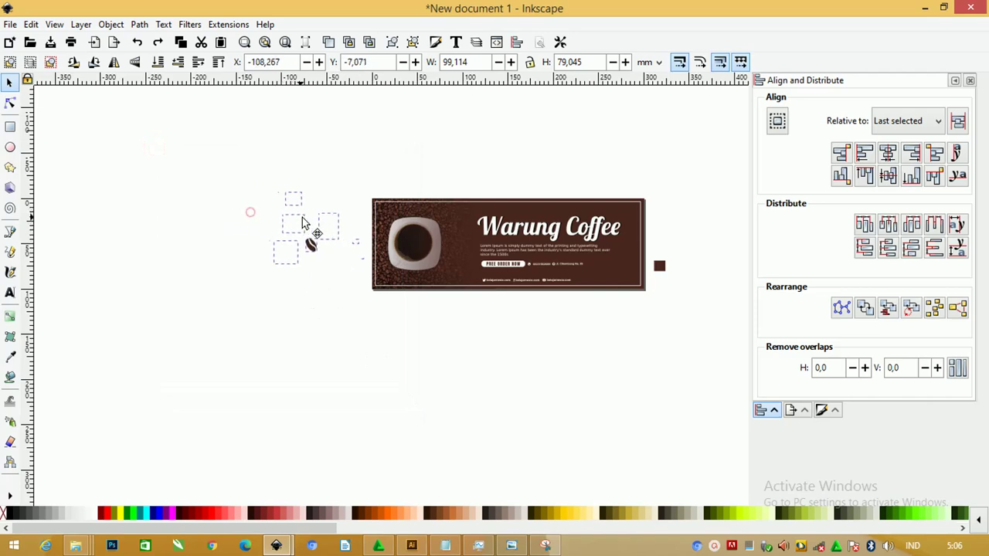
pyautogui.scroll(1, 474, 257)
pyautogui.scroll(1, 475, 257)
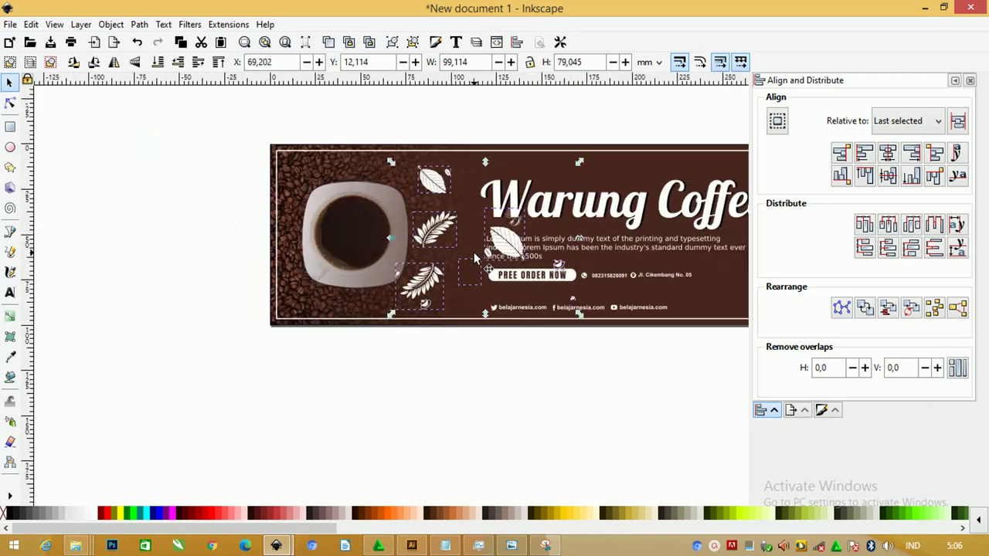
pyautogui.click(471, 359)
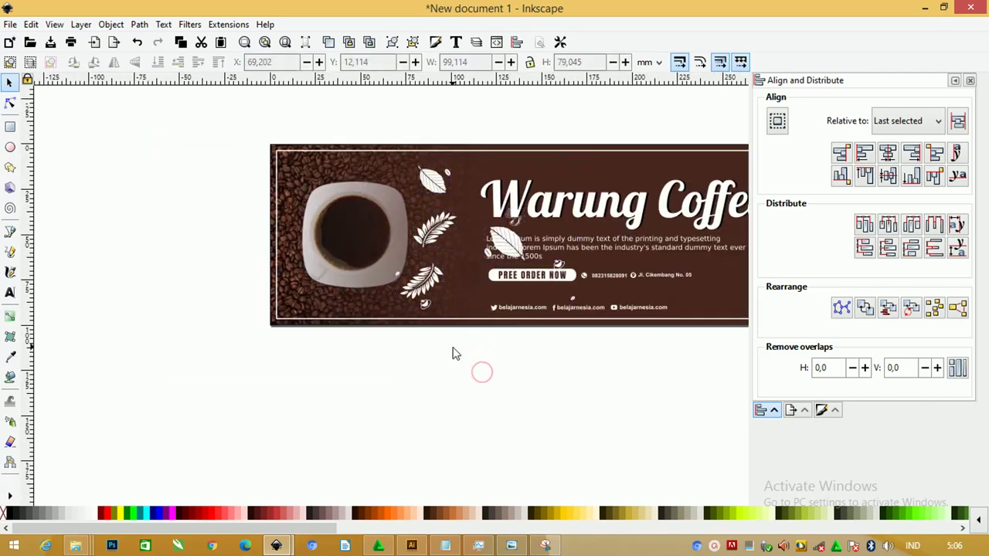
pyautogui.scroll(-1, 454, 354)
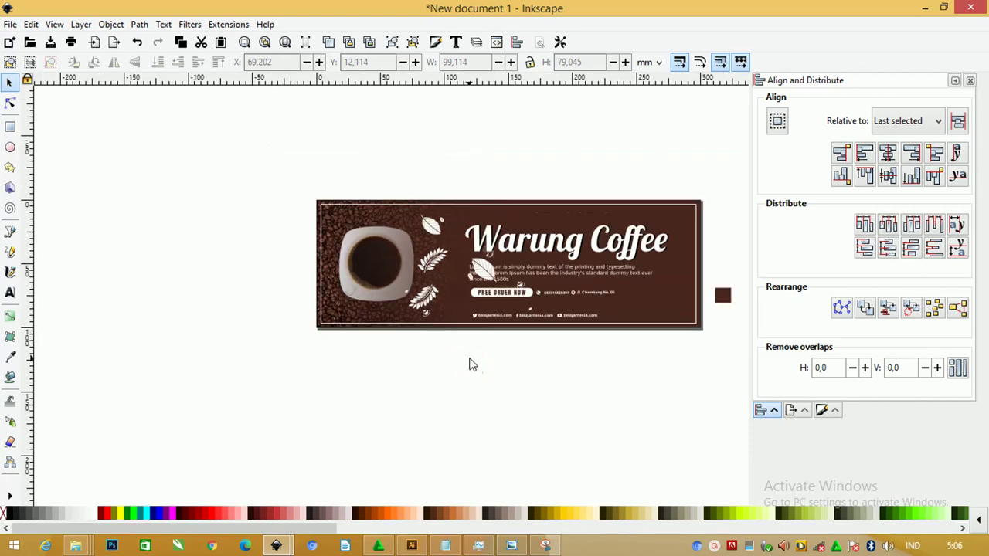
# - Place the feathered leaf cluster in the banner's top-right corner and delete the leaf beside the cup
pyautogui.moveTo(478, 364); pyautogui.dragTo(362, 272)
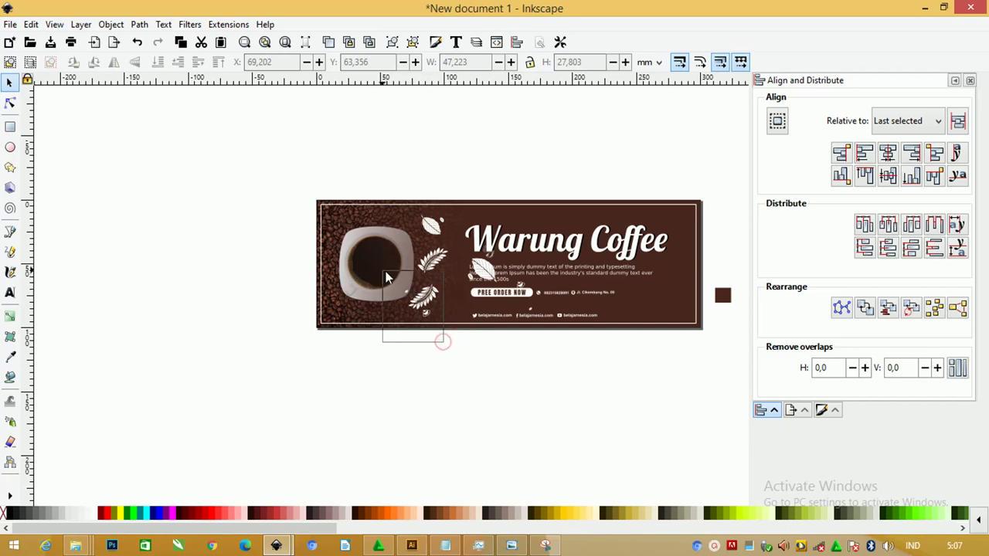
pyautogui.moveTo(463, 340); pyautogui.dragTo(379, 269)
pyautogui.moveTo(431, 293); pyautogui.dragTo(686, 213)
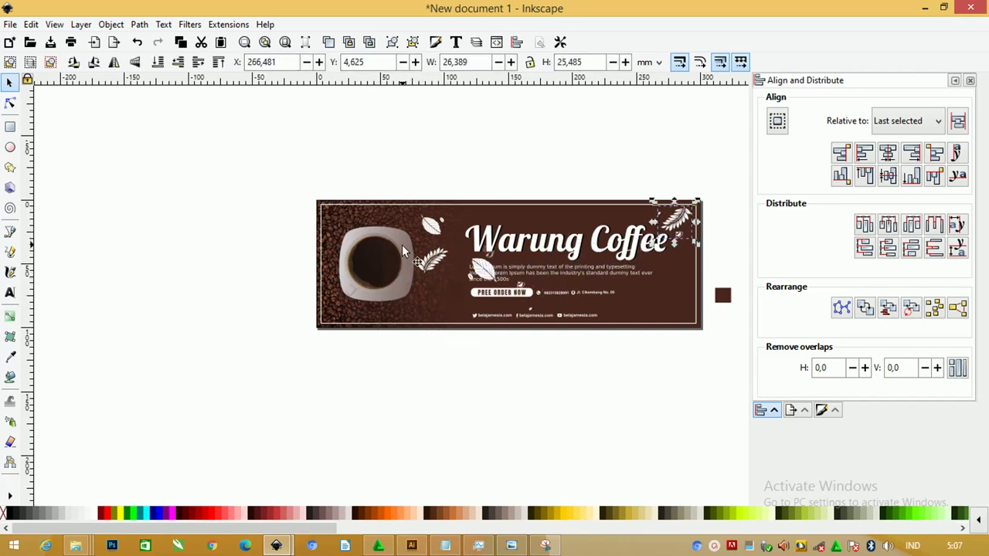
pyautogui.click(426, 262)
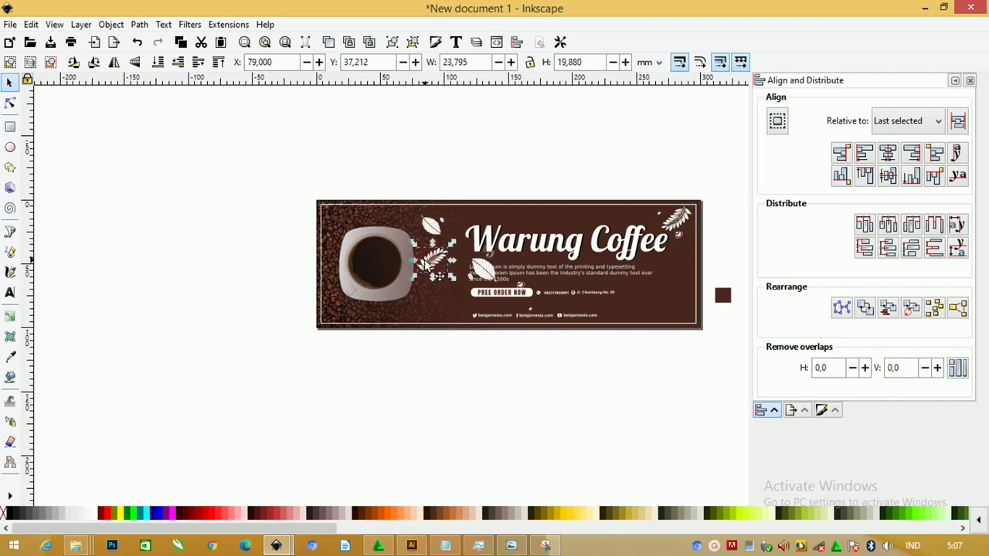
pyautogui.press('Delete')
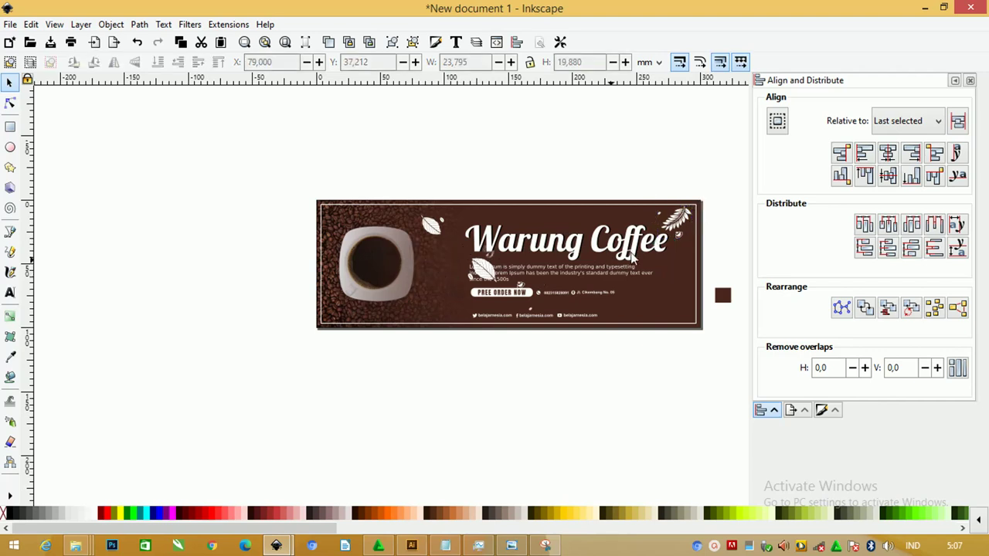
# - Move a leaf cluster left of the order button and mirror it horizontally
pyautogui.moveTo(648, 183); pyautogui.dragTo(740, 263)
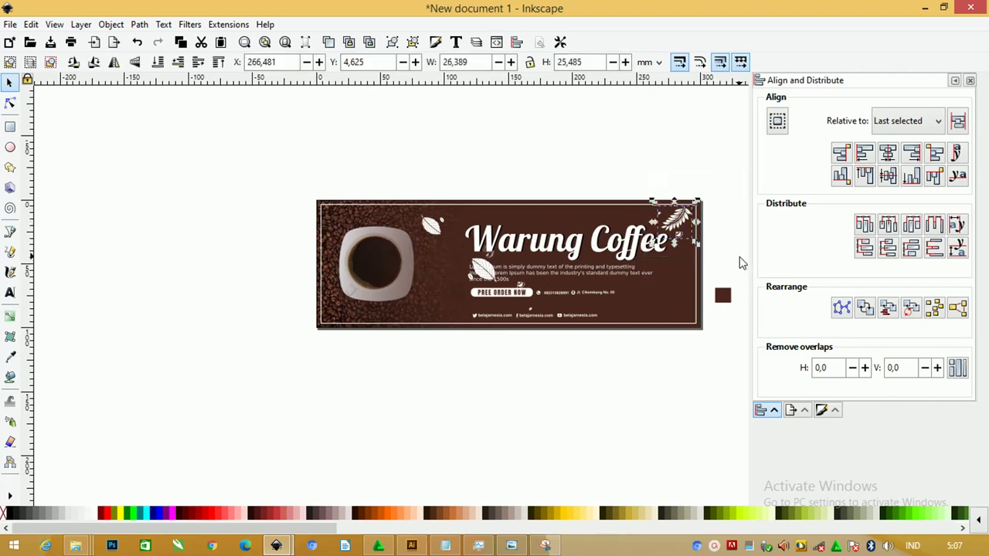
pyautogui.moveTo(698, 230); pyautogui.dragTo(465, 313)
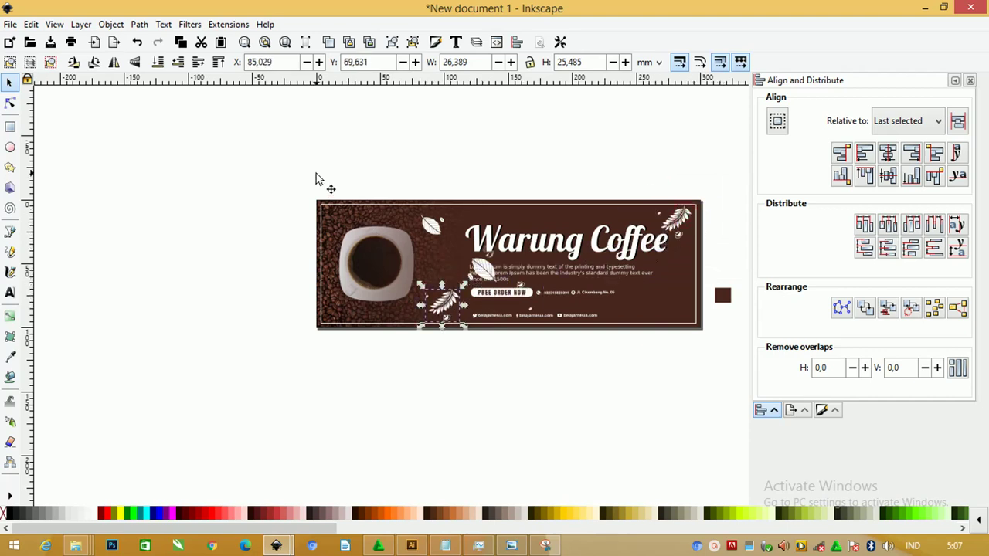
pyautogui.click(114, 63)
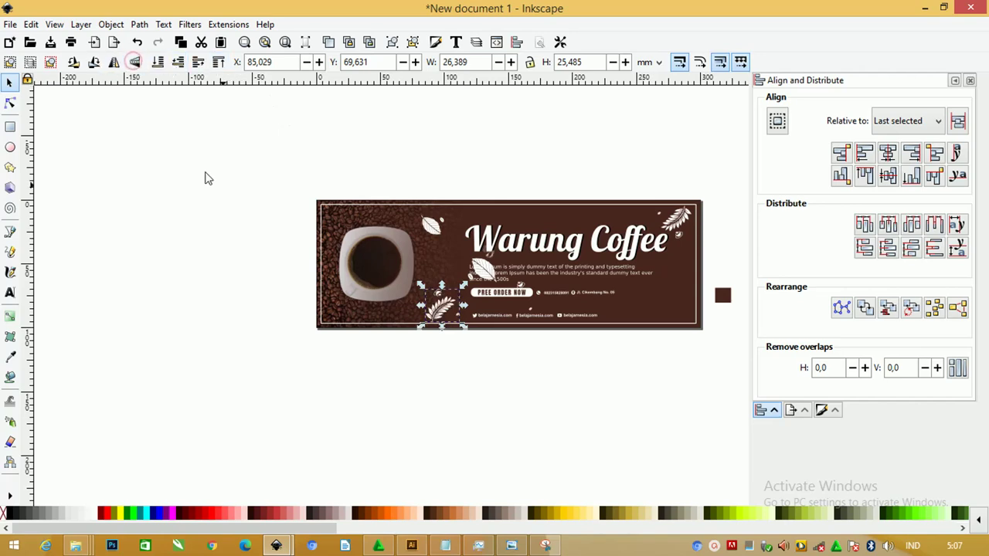
pyautogui.scroll(1, 464, 305)
pyautogui.scroll(1, 445, 314)
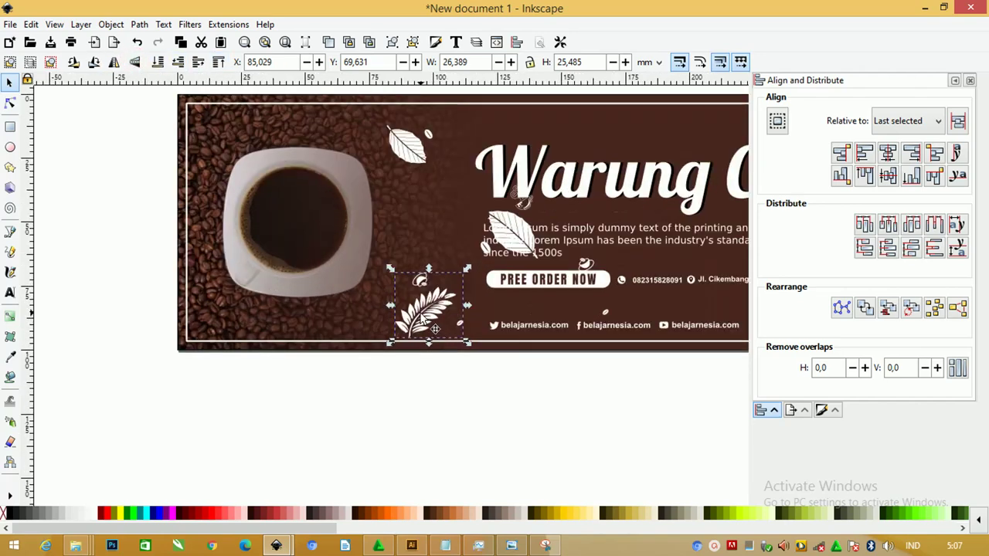
pyautogui.moveTo(425, 317); pyautogui.dragTo(452, 319)
pyautogui.click(464, 371)
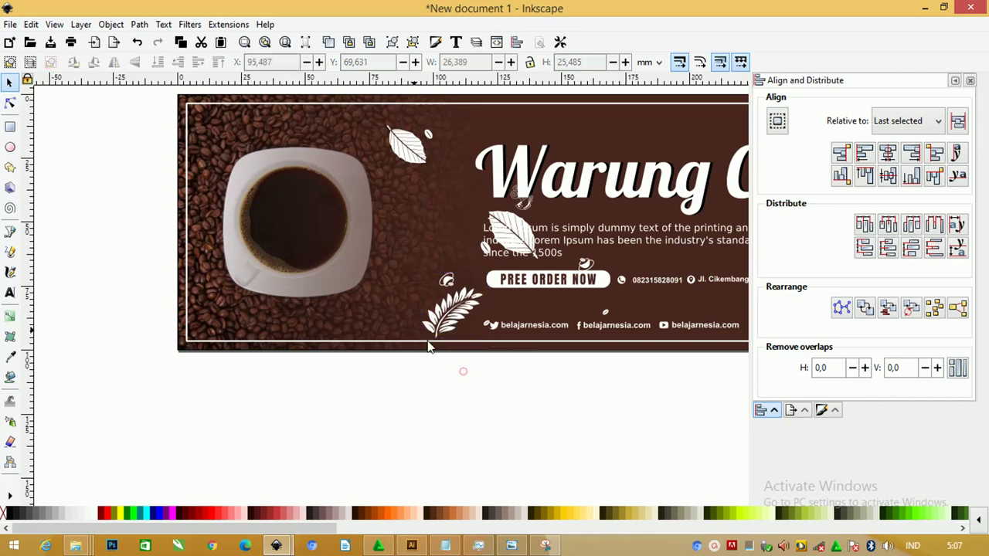
# - Move the leaf over the body text into the banner's bottom-right corner
pyautogui.press('-')
pyautogui.click(461, 251)
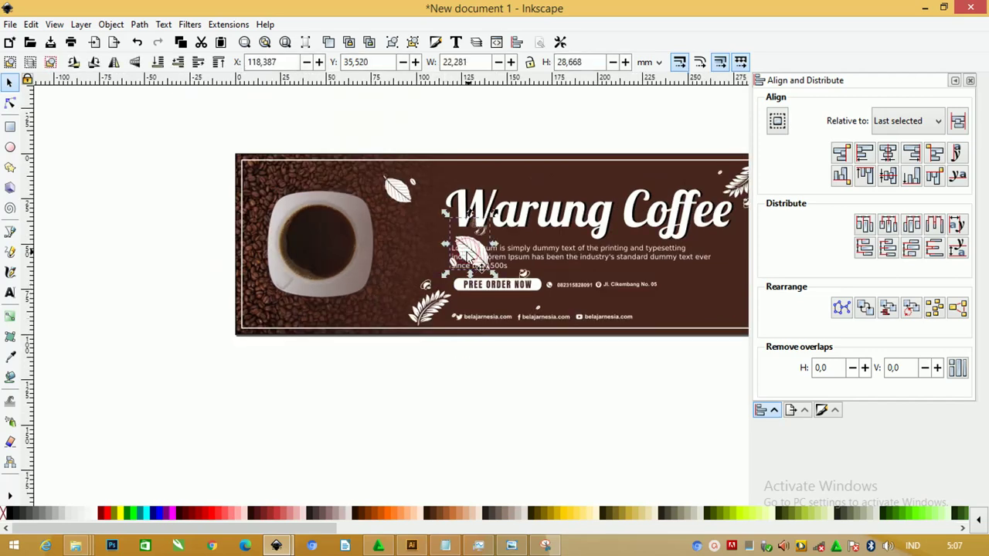
pyautogui.moveTo(461, 251); pyautogui.dragTo(721, 303)
pyautogui.scroll(-1, 707, 305)
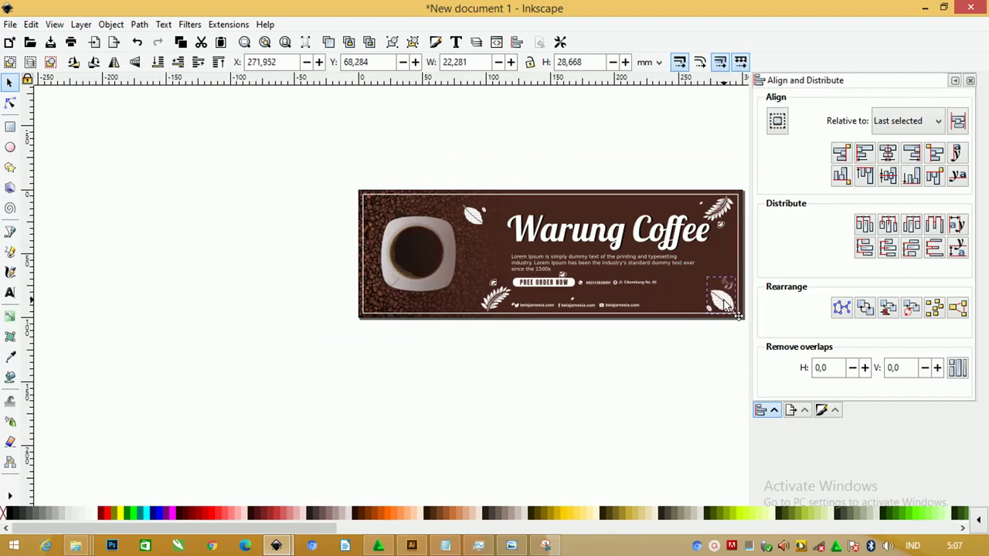
pyautogui.moveTo(722, 303); pyautogui.dragTo(725, 305)
# - Move the top leaf beside the title and zoom in to frame the banner
pyautogui.moveTo(433, 158); pyautogui.dragTo(530, 241)
pyautogui.moveTo(470, 218)
pyautogui.mouseDown()
pyautogui.moveTo(506, 225)
pyautogui.moveTo(492, 210)
pyautogui.mouseUp()
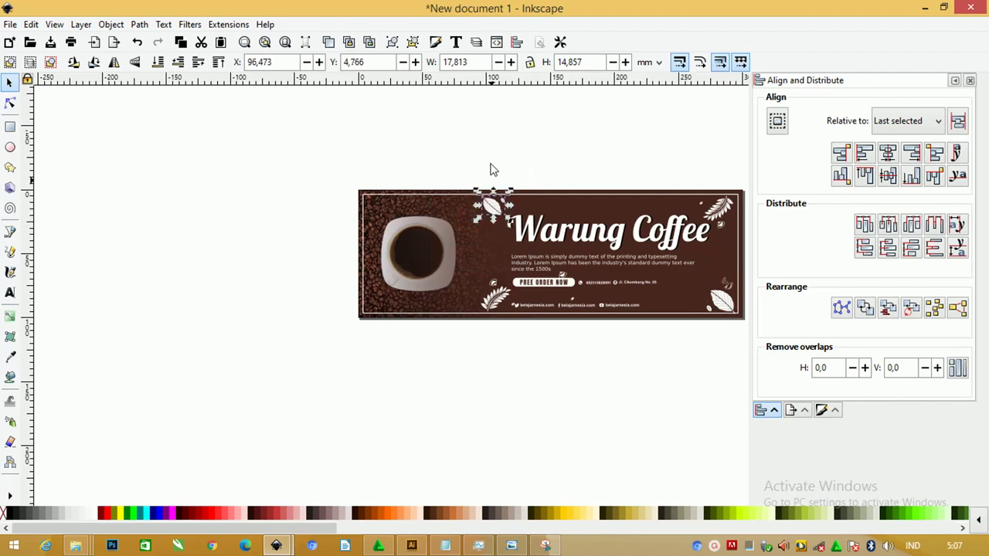
pyautogui.press('z')
pyautogui.keyDown('shift'); pyautogui.click(347, 248); pyautogui.keyUp('shift')
pyautogui.moveTo(343, 180)
pyautogui.mouseDown()
pyautogui.moveTo(390, 224)
pyautogui.moveTo(649, 327)
pyautogui.mouseUp()
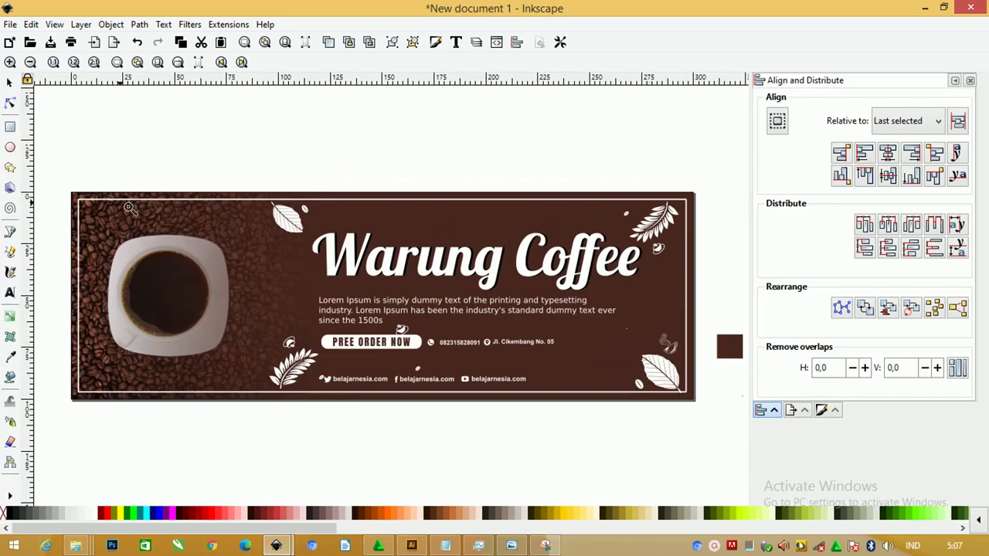
pyautogui.moveTo(58, 174); pyautogui.dragTo(705, 424)
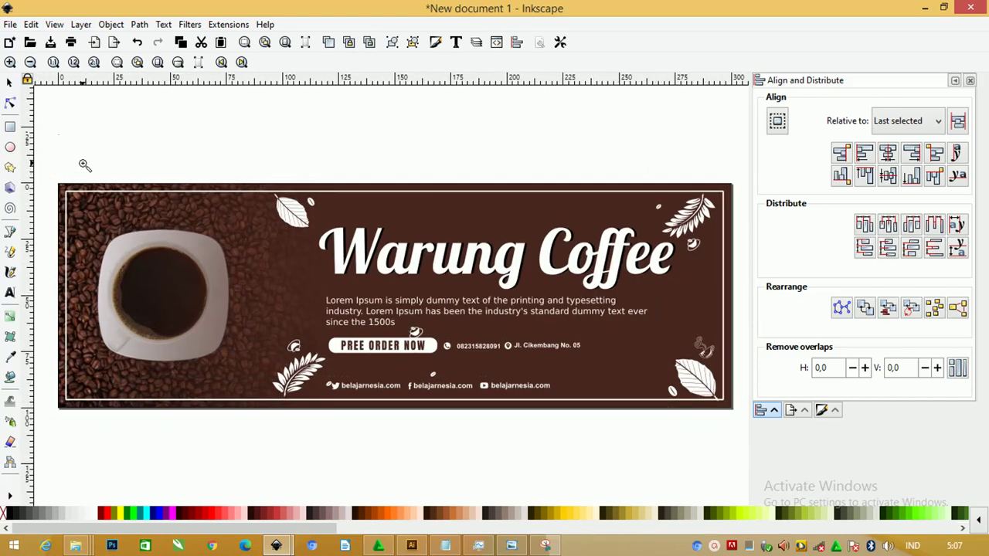
pyautogui.click(9, 82)
pyautogui.click(363, 352)
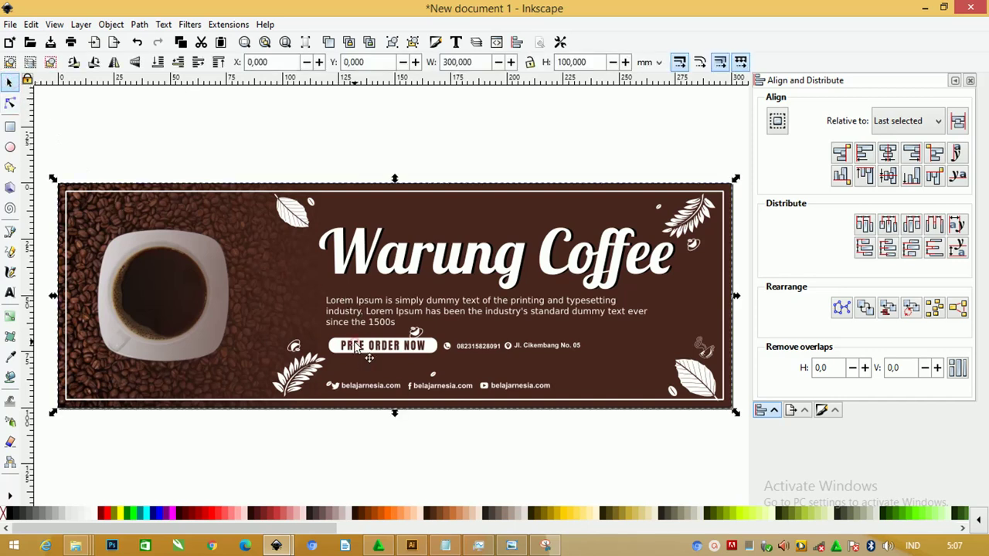